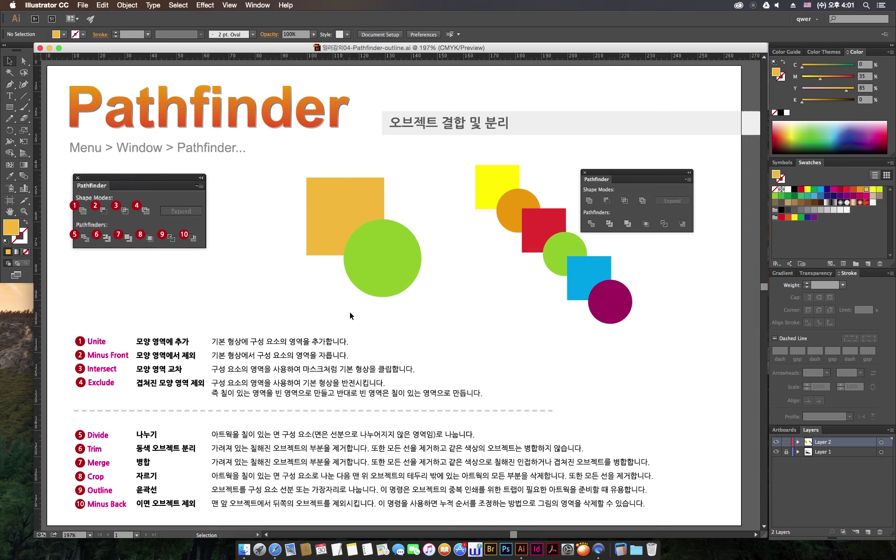
- Close the extra floating Pathfinder panel, clear the shape selection and open the Window menu
left_click(584, 172)
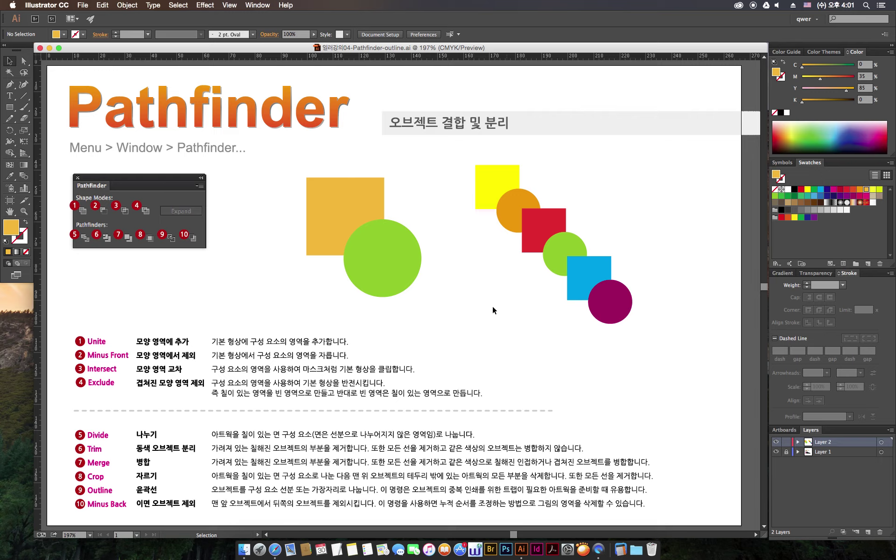
left_click_drag(668, 335, 275, 159)
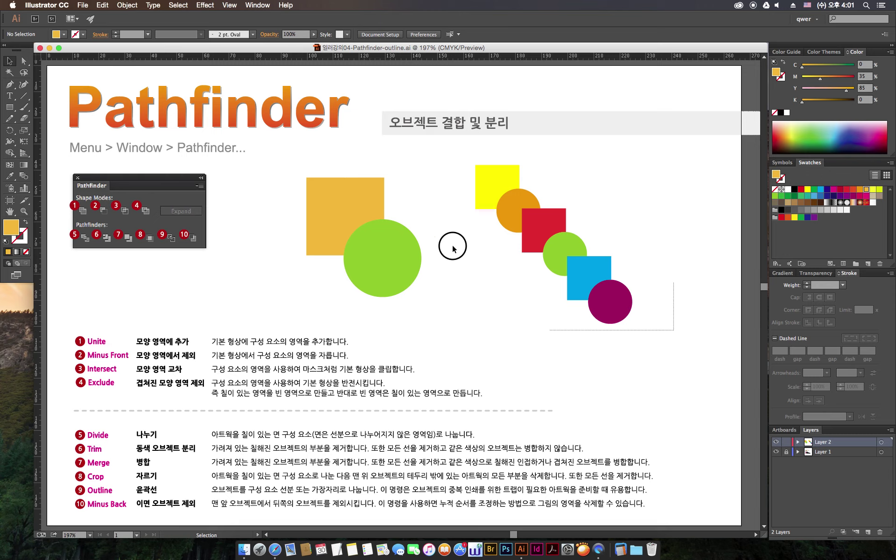
left_click(247, 233)
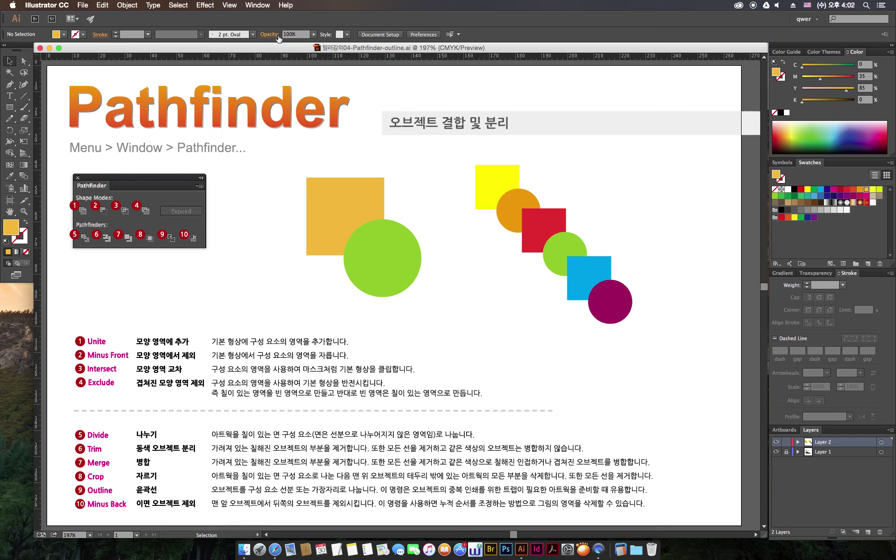
left_click(261, 6)
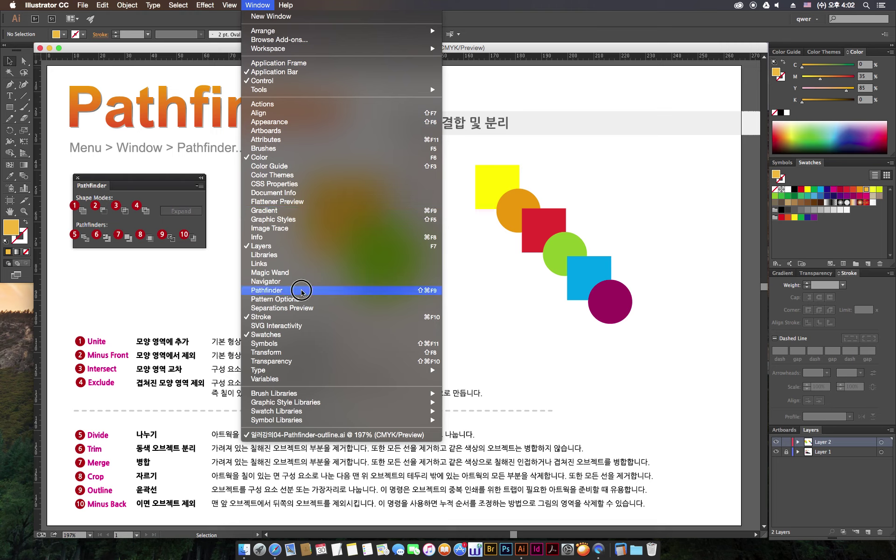
- Reopen Pathfinder as a floating panel beside the square-and-circle examples, with nothing selected
left_click(301, 290)
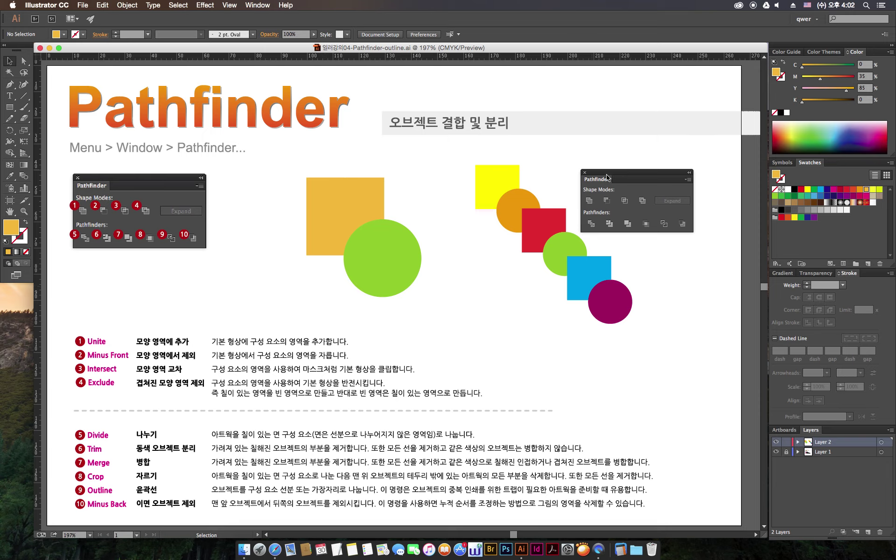
mouse_move(607, 176)
left_mouse_down()
mouse_move(622, 173)
mouse_move(471, 175)
left_mouse_up()
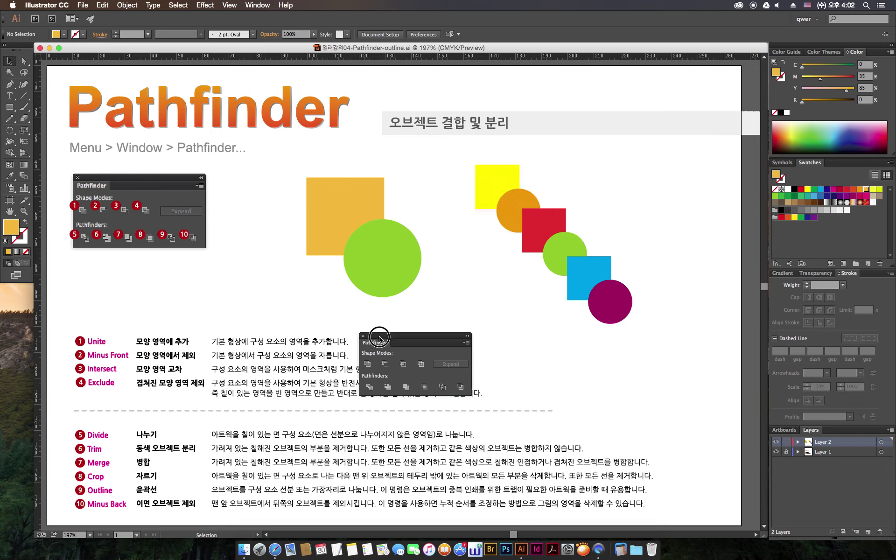
mouse_move(471, 175)
left_mouse_down()
mouse_move(463, 199)
mouse_move(482, 187)
mouse_move(468, 199)
left_mouse_up()
key("super+shift+a")
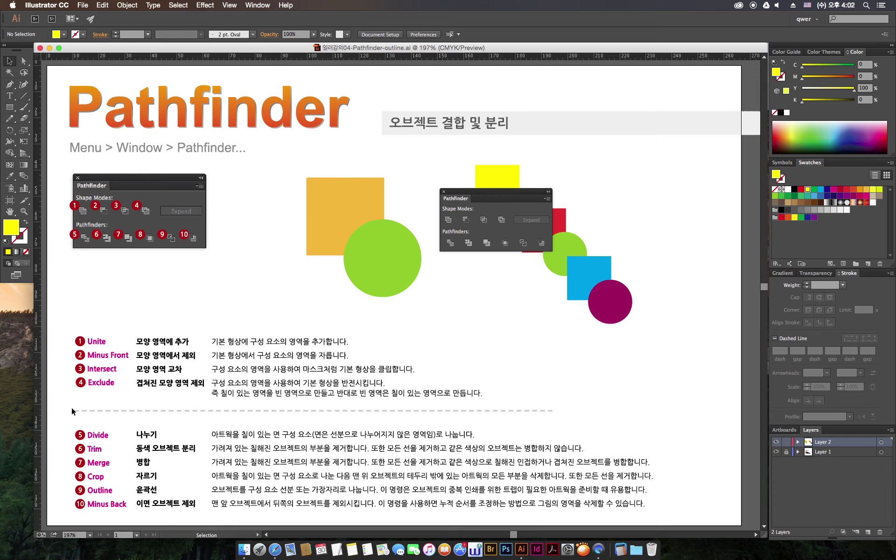
- Draw a light grey Multiply-blended rectangle over the four shape-mode rows
mouse_move(64, 329)
left_mouse_down()
mouse_move(244, 363)
mouse_move(573, 401)
left_mouse_up()
left_click(9, 107)
left_click_drag(69, 330, 538, 404)
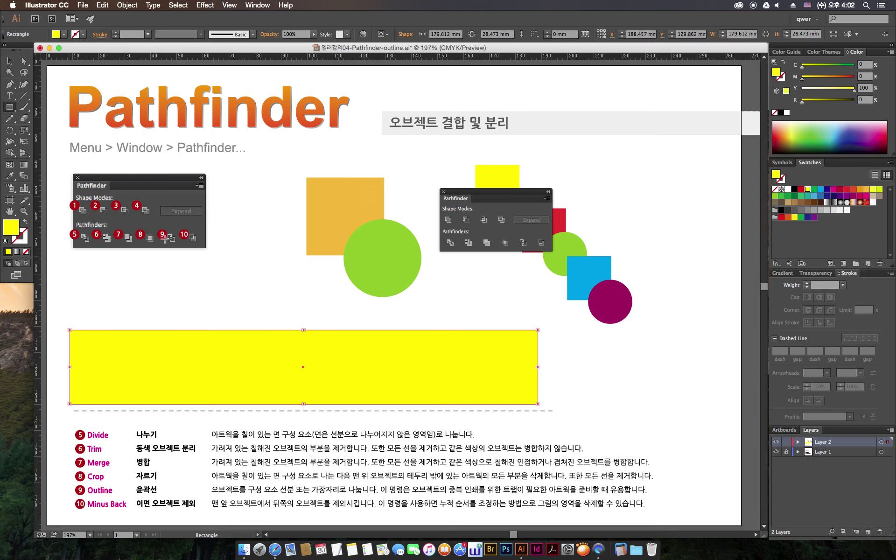
left_click(834, 210)
left_click(269, 34)
left_click(208, 49)
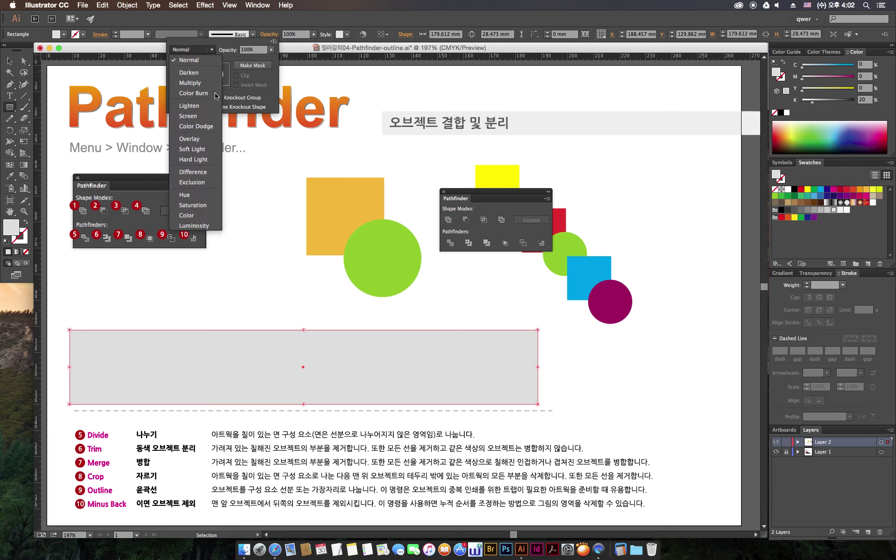
left_click(189, 74)
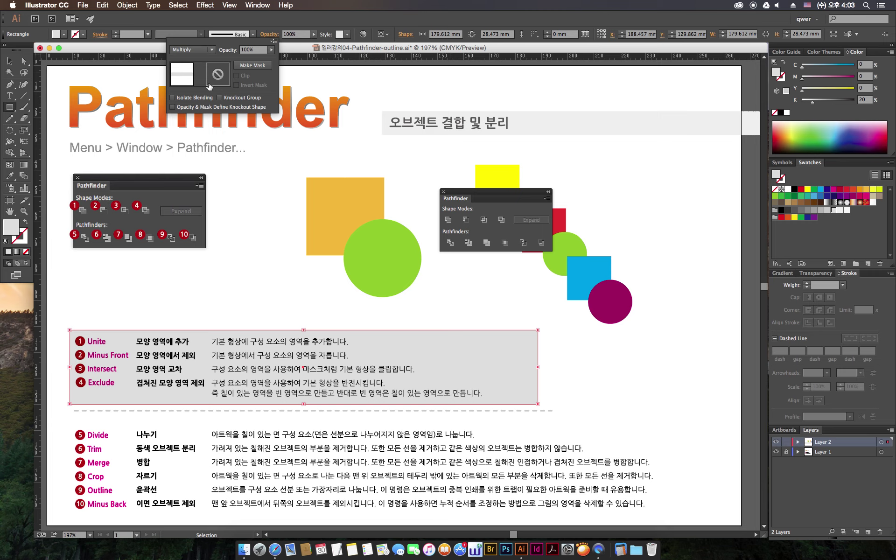
left_click(8, 61)
- Shrink the grey band to the Unite row, then select the orange square and green circle
key("m")
left_click(303, 402)
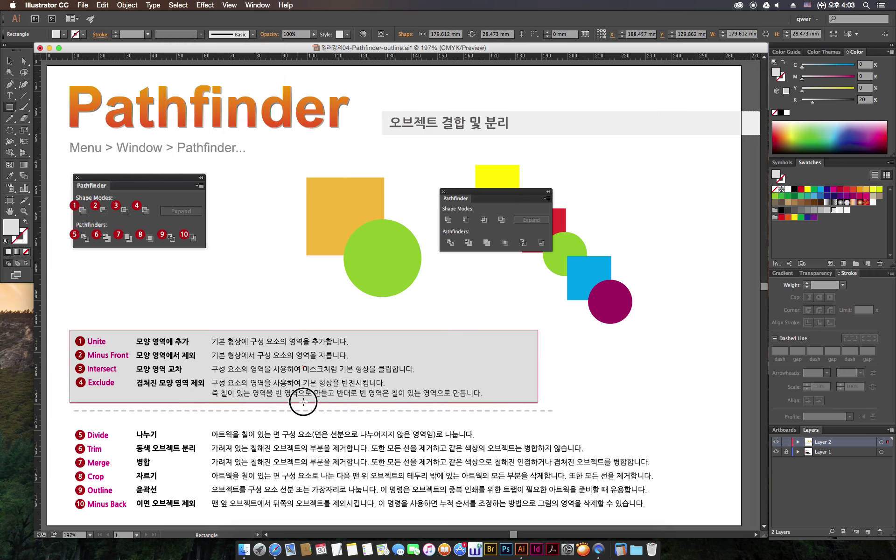
left_click_drag(303, 402, 304, 348)
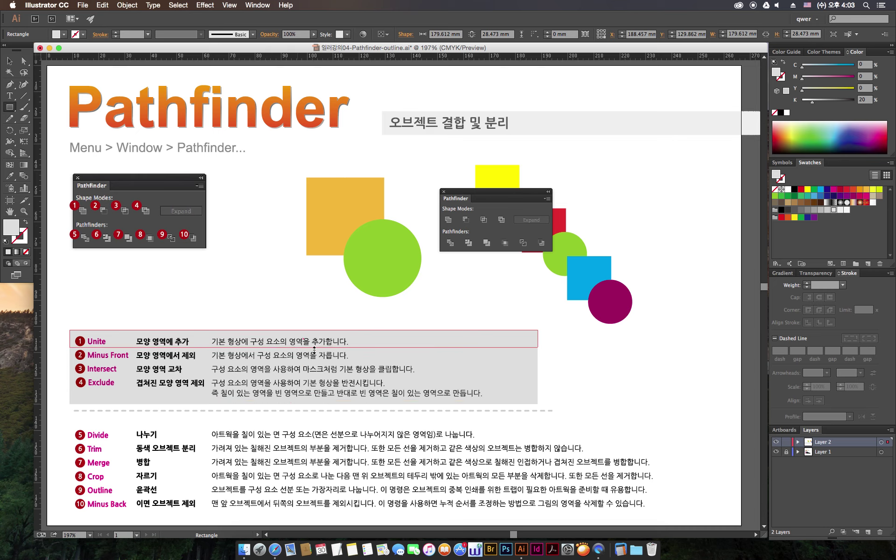
key("v")
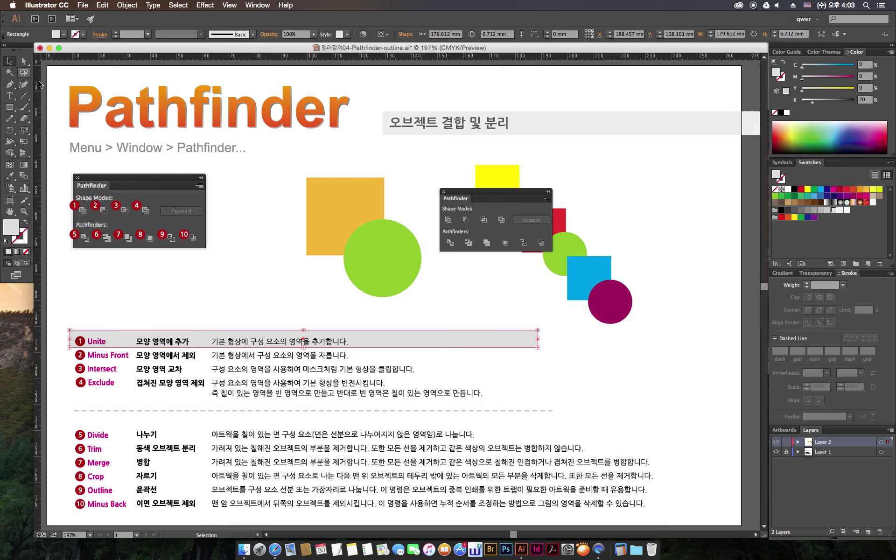
left_click(306, 300)
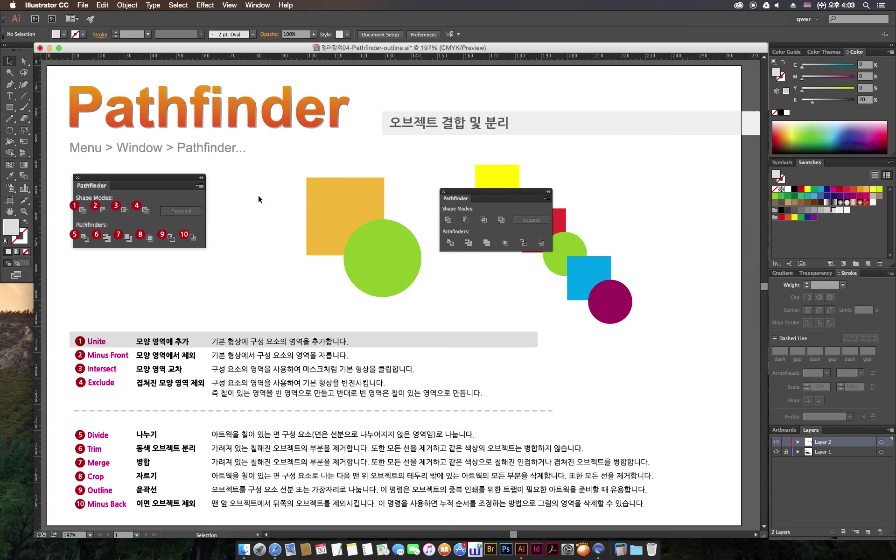
left_click_drag(260, 196, 431, 291)
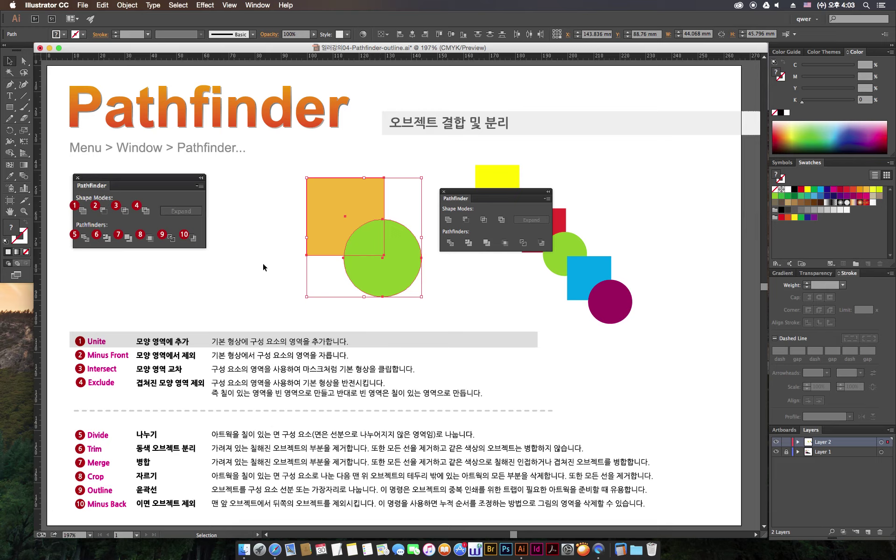
left_click(336, 243)
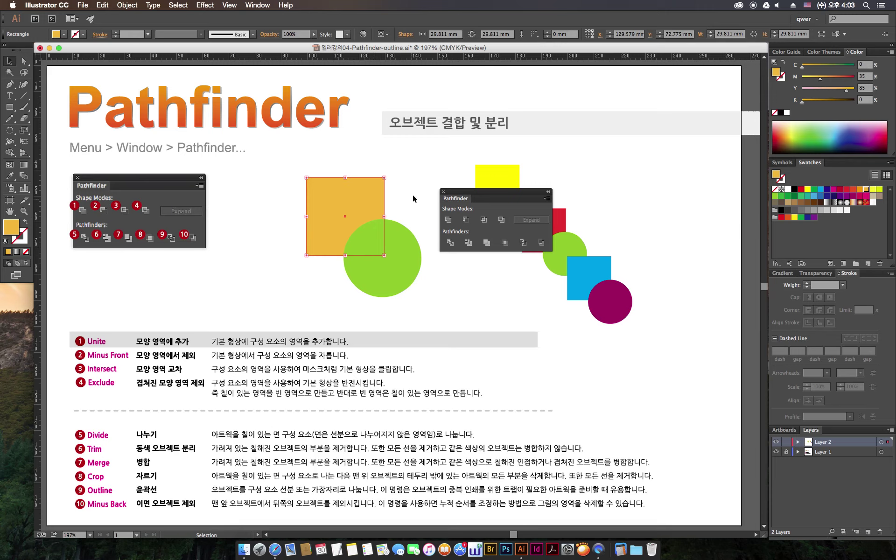
left_click(392, 277, "shift")
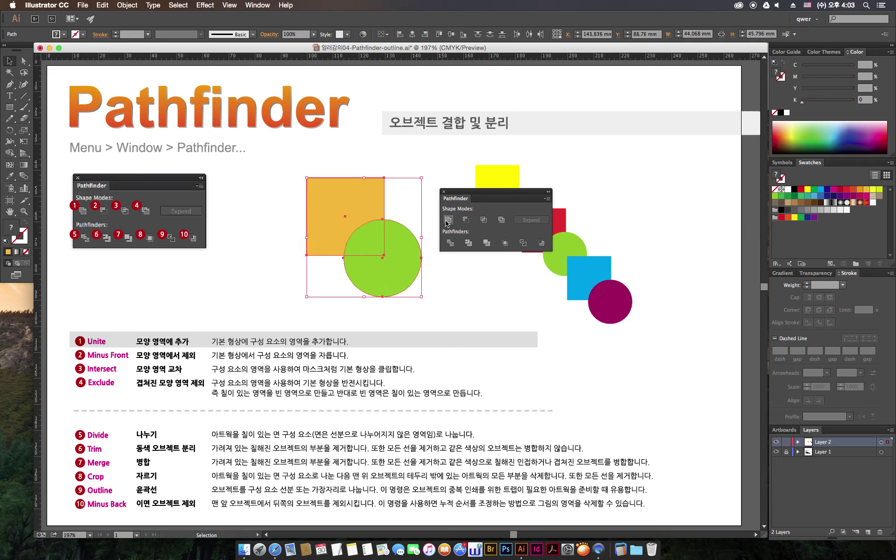
left_click(448, 221)
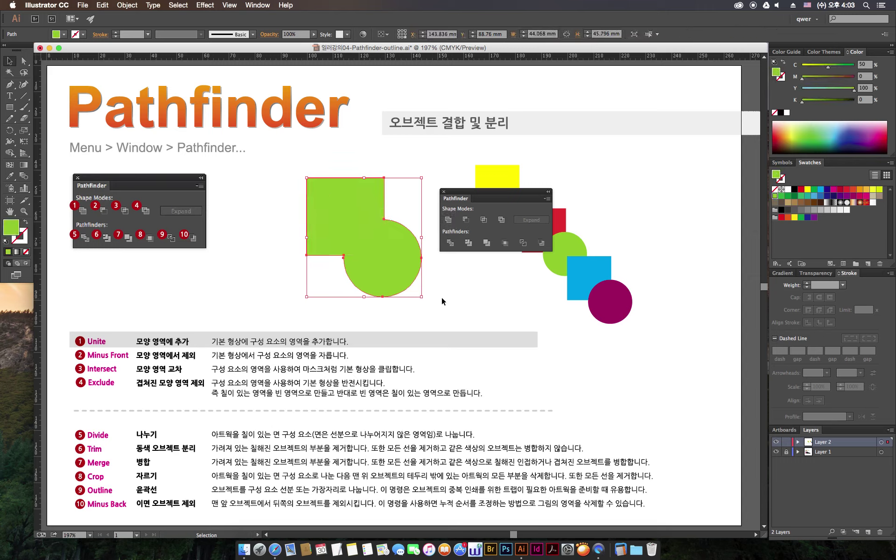
left_click(413, 341)
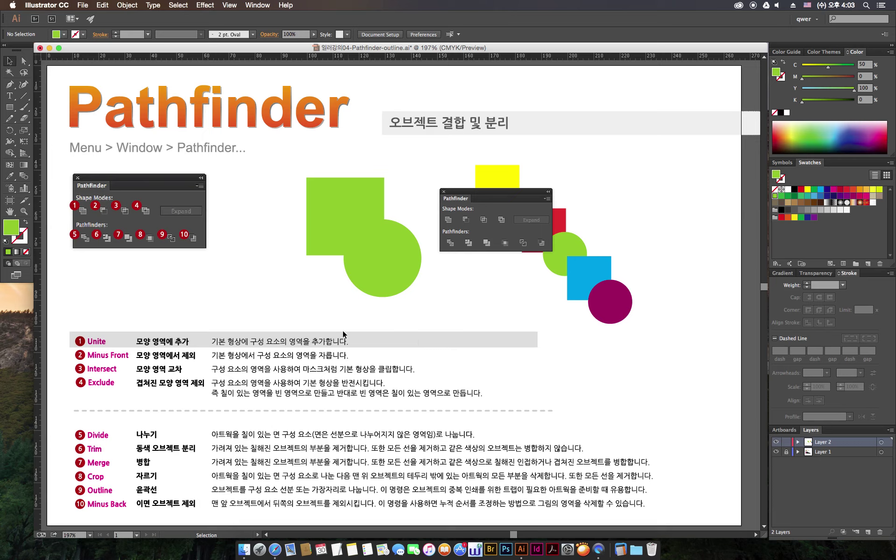
key("ctrl+z")
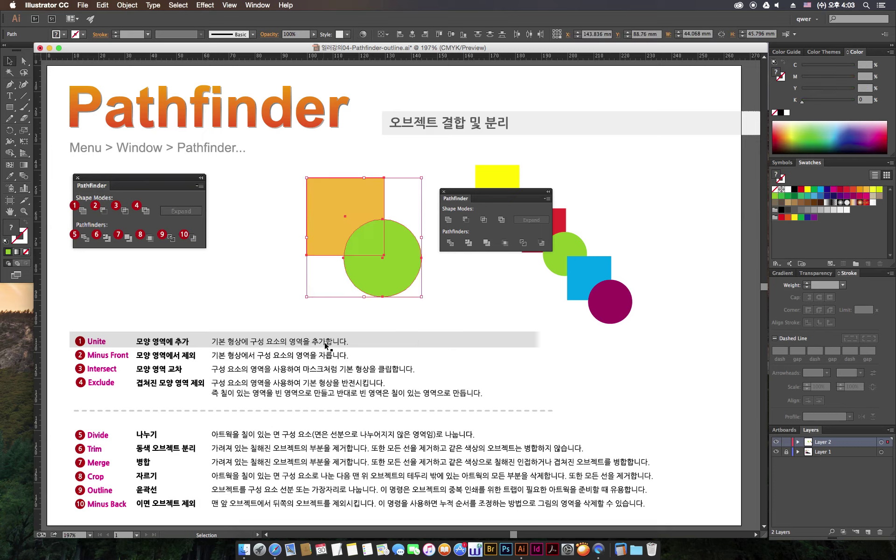
left_click(316, 309)
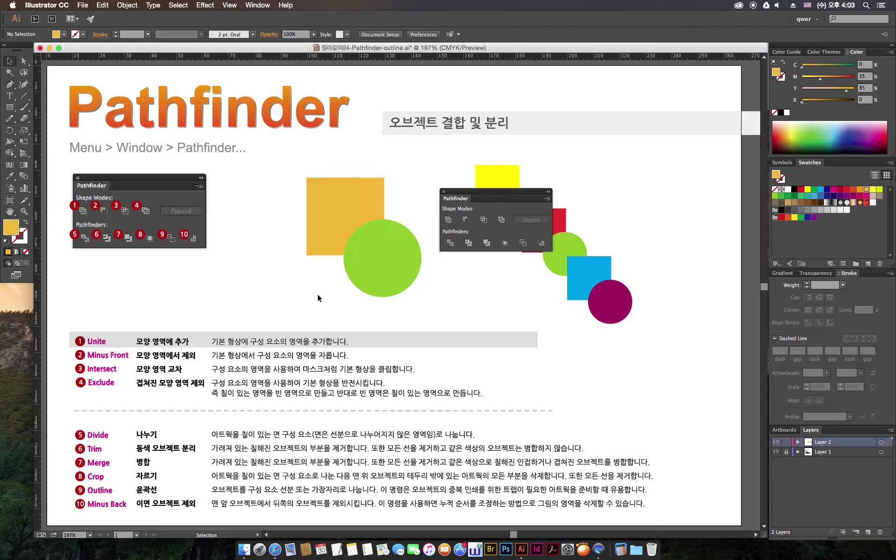
left_click_drag(308, 302, 383, 205)
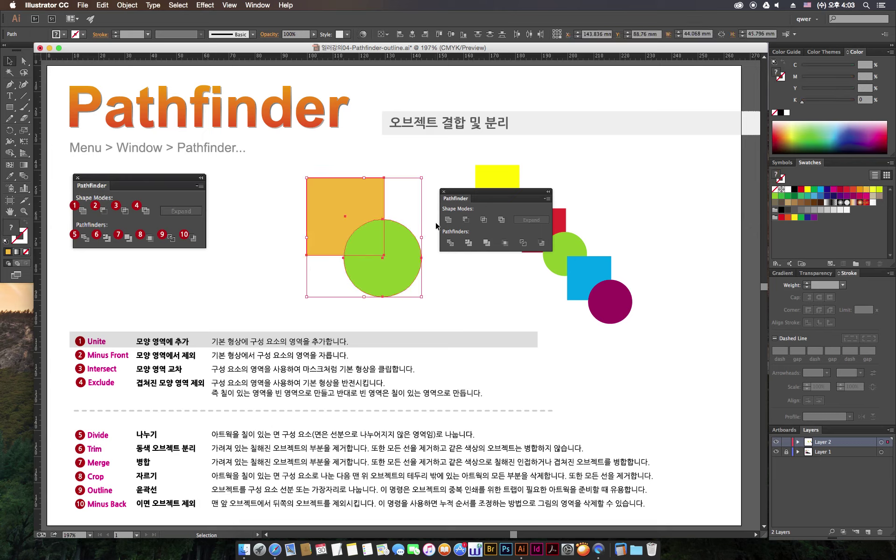
left_click(344, 322)
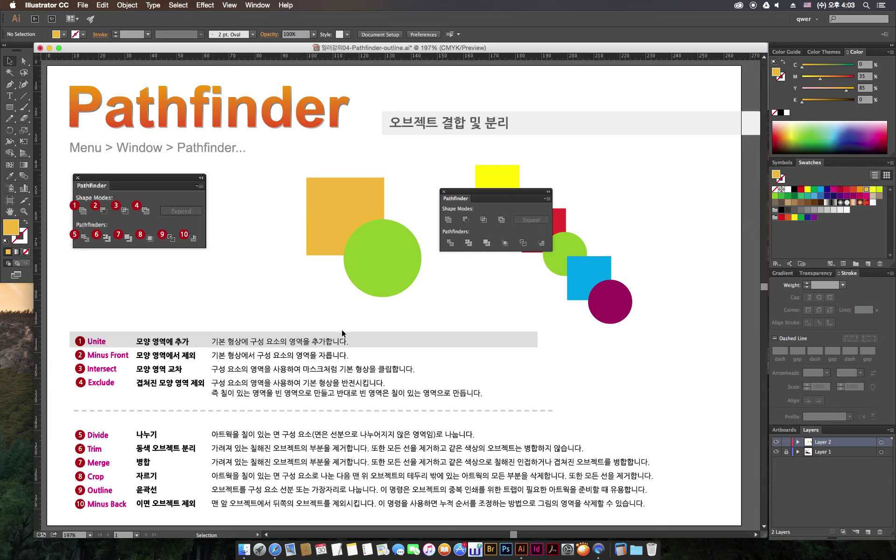
left_click(387, 282)
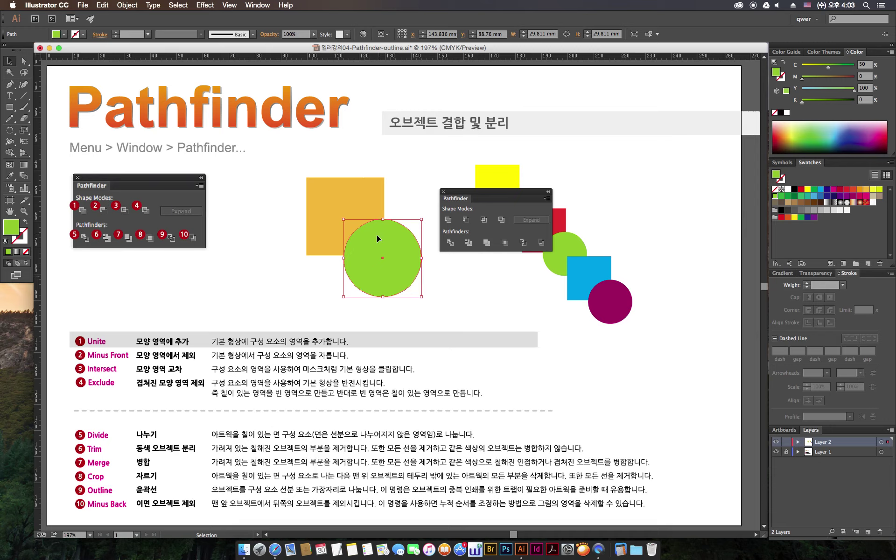
left_click(305, 291)
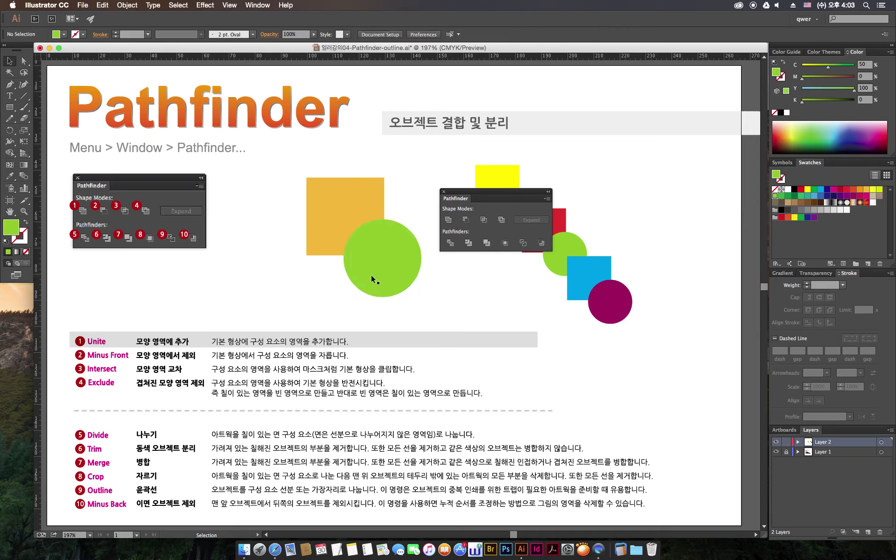
left_click(371, 276)
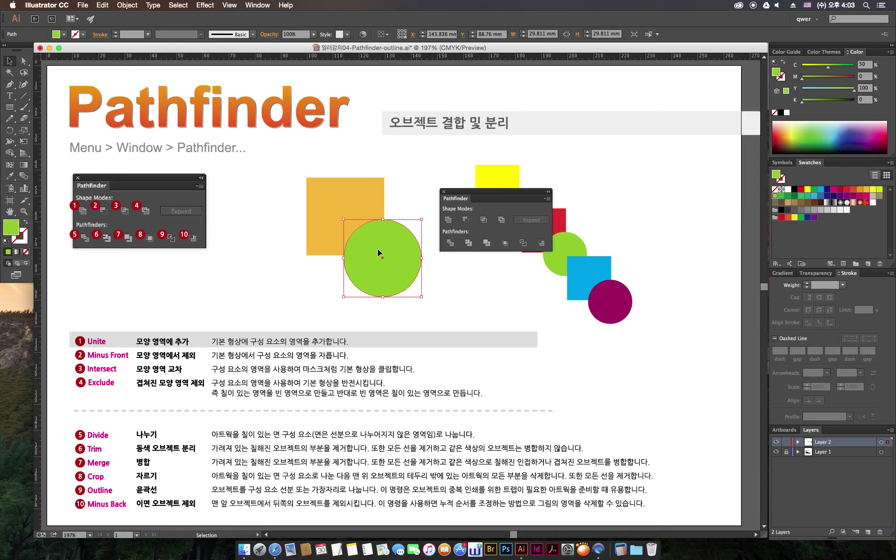
- Send the green circle behind the orange square via Arrange
right_click(389, 242)
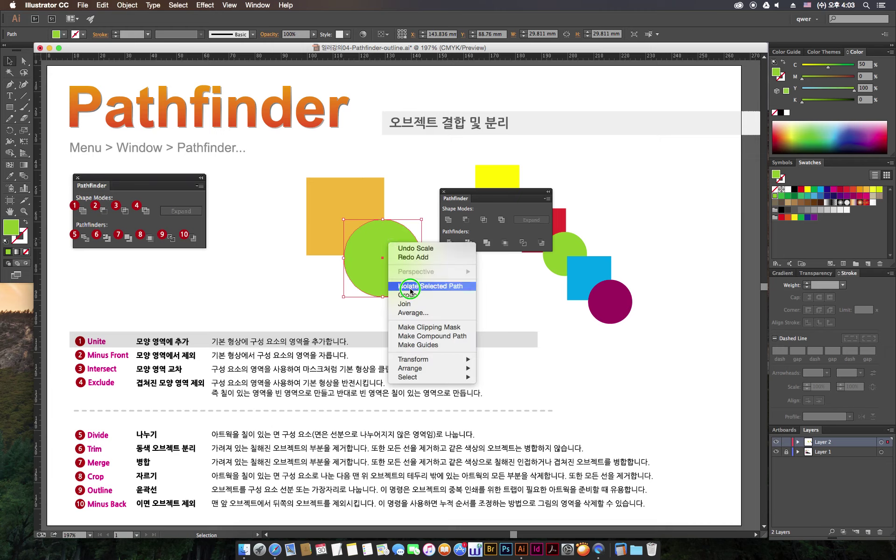
left_click(427, 368)
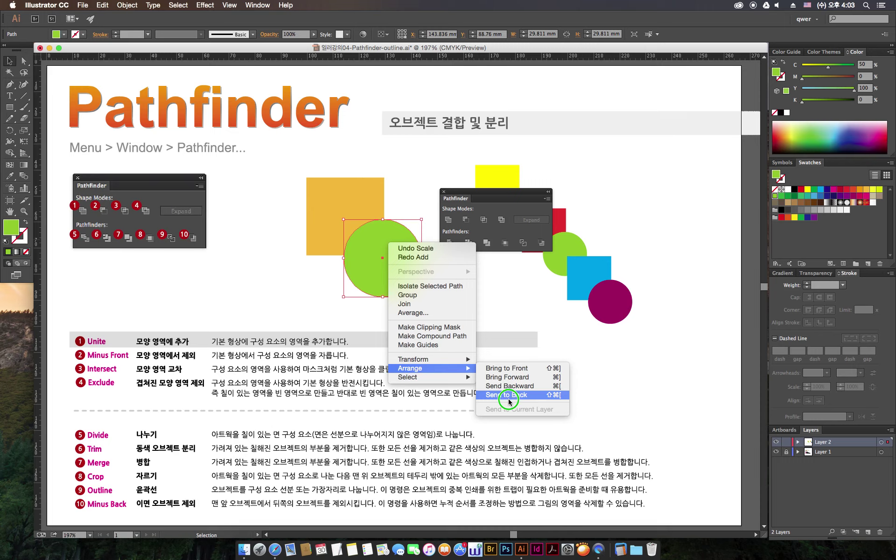
left_click(509, 399)
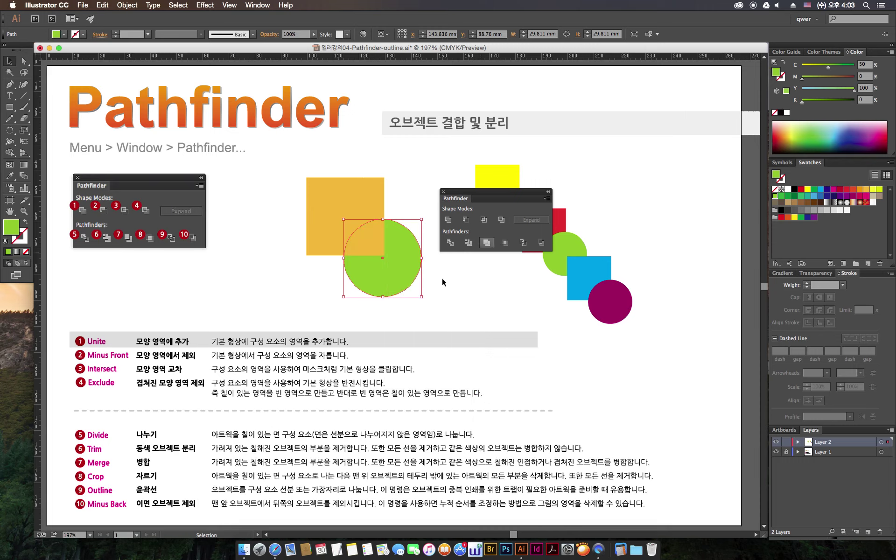
left_click(452, 305)
- Unite the square and circle into one shape, view it, then undo
left_click_drag(387, 215, 353, 285)
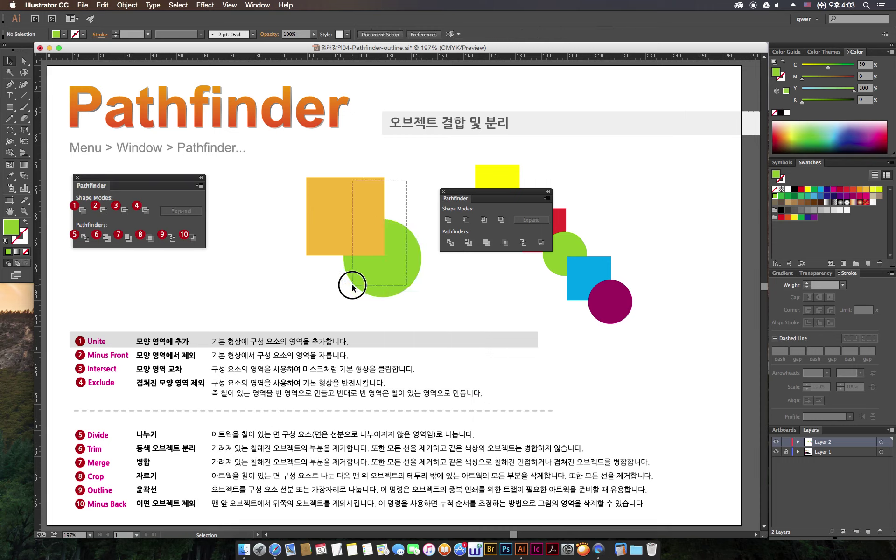
left_click(449, 220)
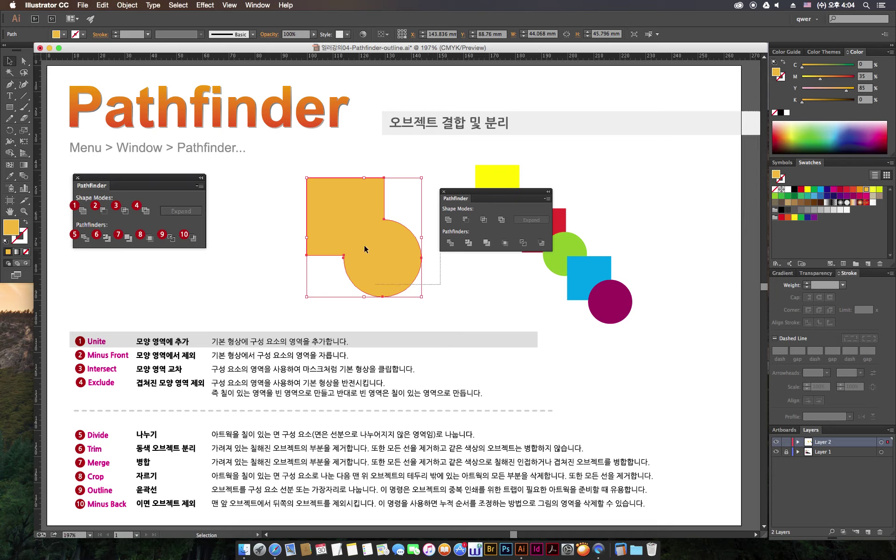
left_click(451, 297)
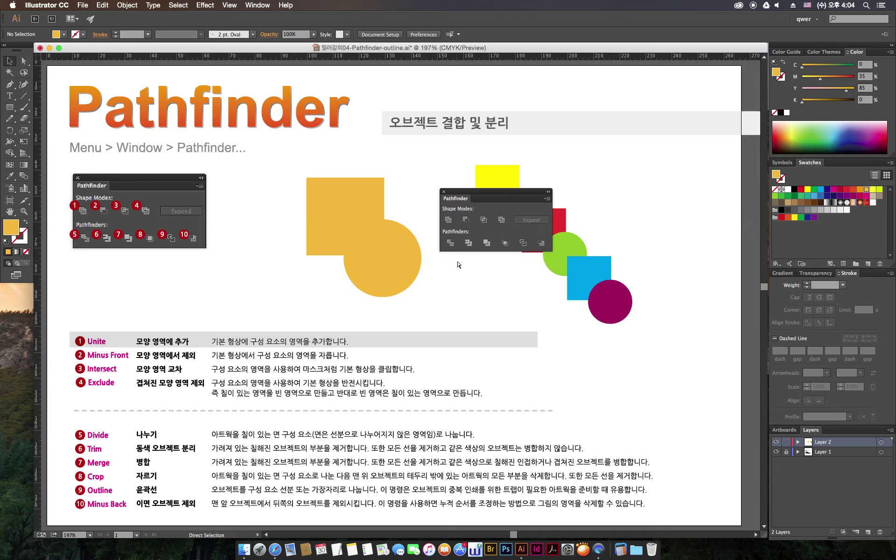
key("ctrl+z")
- Move the grey highlight down to the Minus Front row
left_click(452, 287)
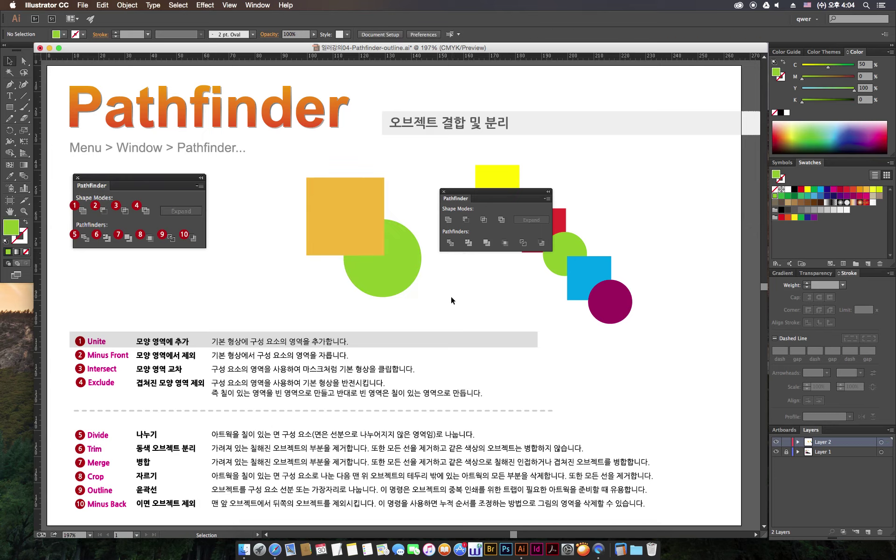
left_click_drag(441, 340, 444, 355)
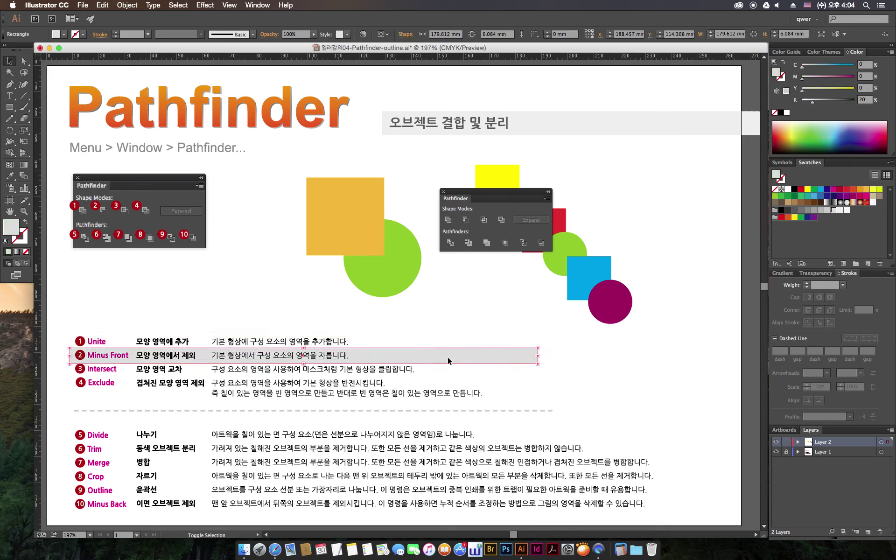
left_click(457, 312)
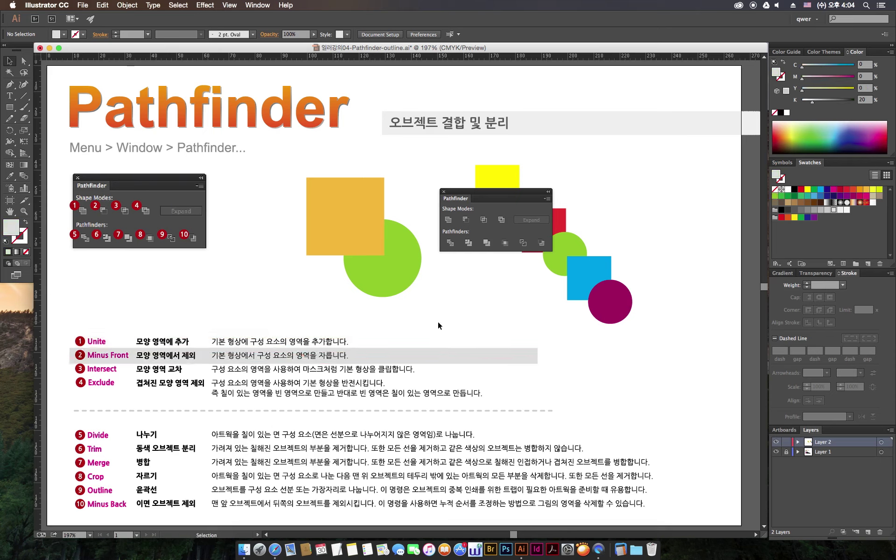
- Apply Minus Front to leave a green pie shape, then undo it
mouse_move(413, 185)
left_mouse_down()
mouse_move(309, 299)
mouse_move(305, 318)
left_mouse_up()
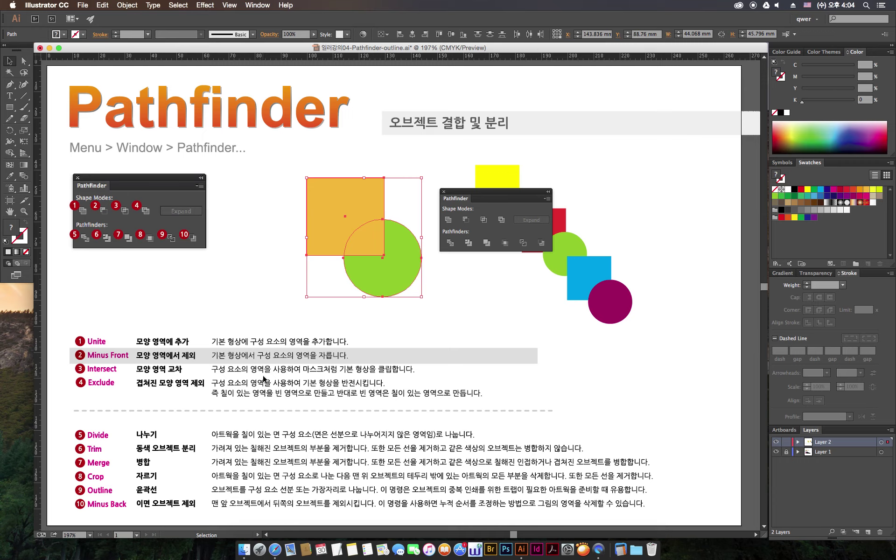
left_click(466, 220)
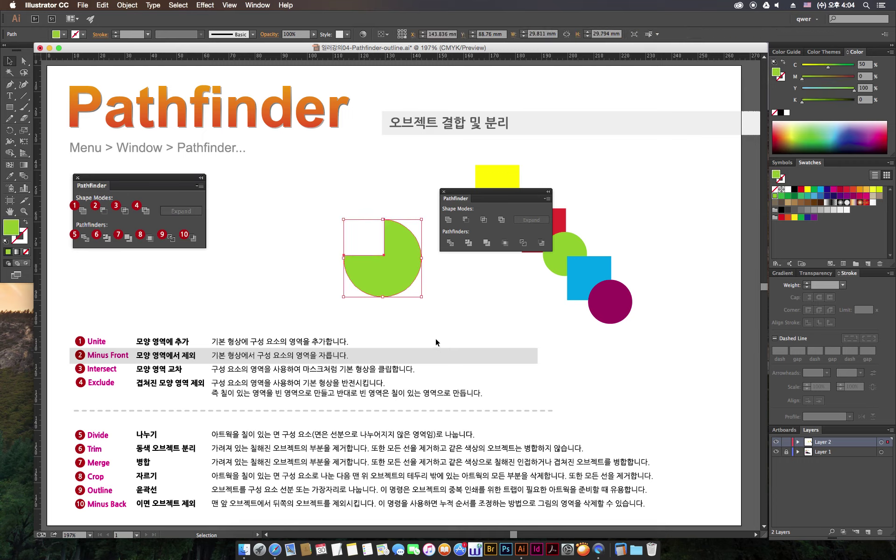
left_click(449, 316)
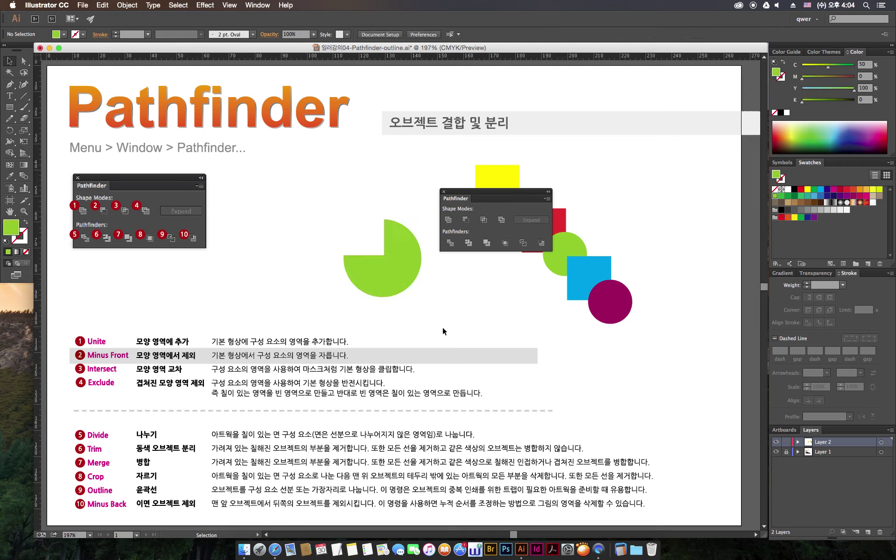
left_click(407, 268)
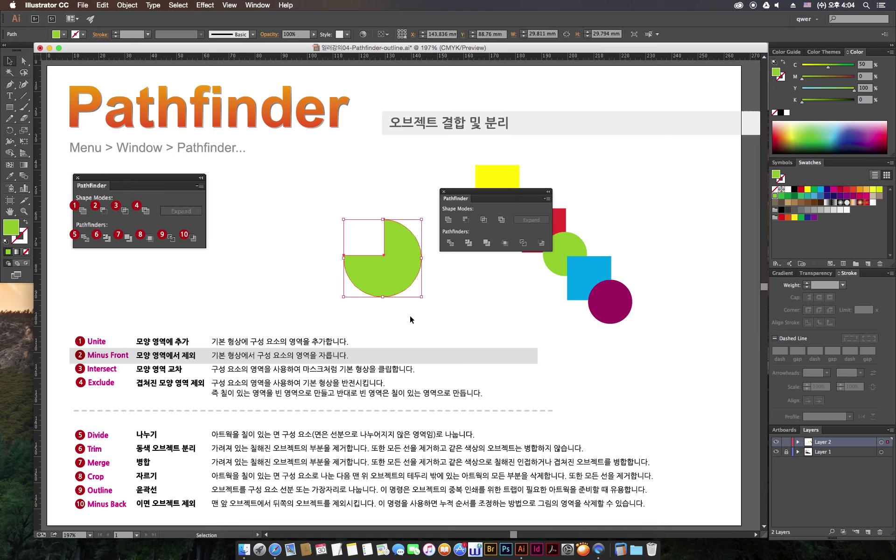
key("ctrl+z")
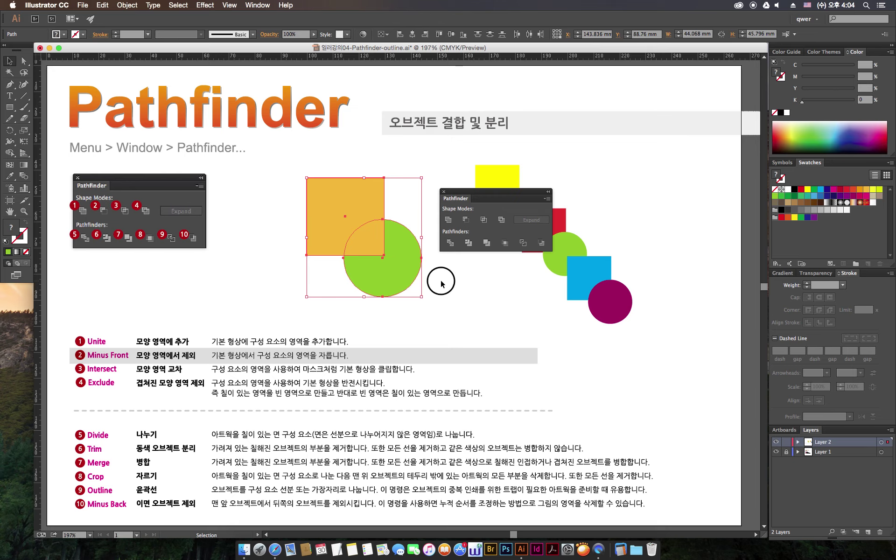
left_click(433, 225)
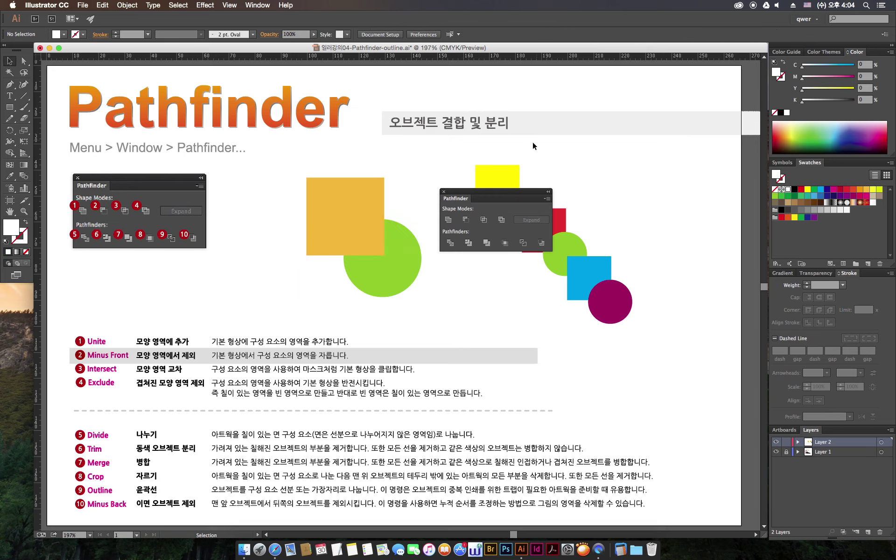
- Bring the green circle in front of the orange square
left_click(410, 243)
right_click(405, 249)
mouse_move(443, 374)
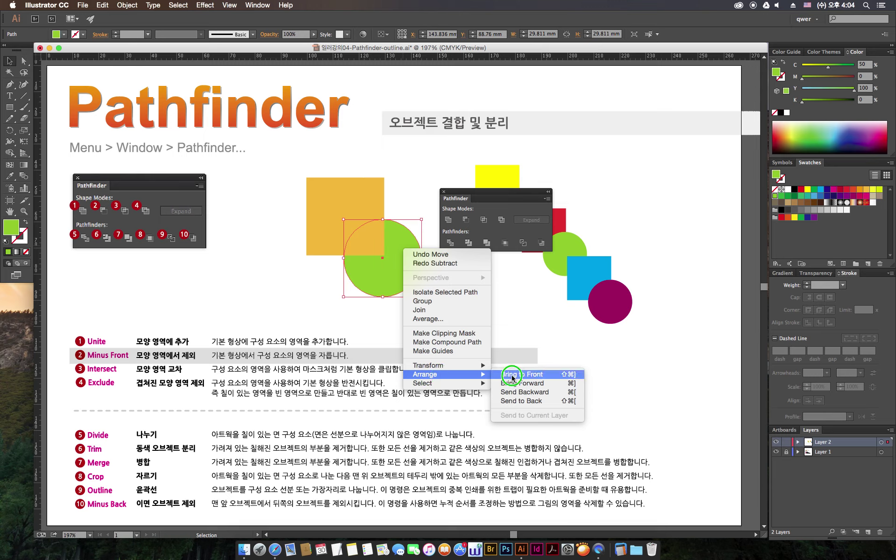
left_click(514, 375)
left_click(424, 315)
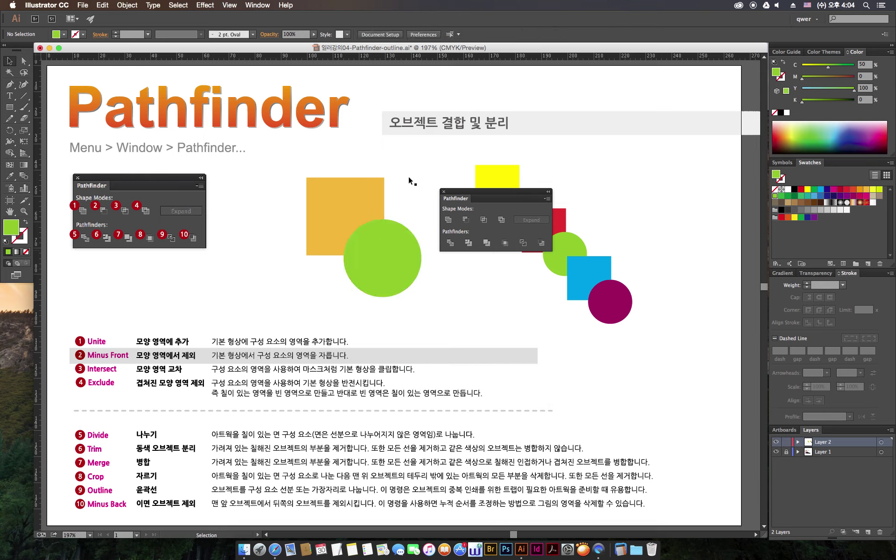
- Apply Minus Front again for a notched orange square, undo, and reselect both shapes
left_click_drag(416, 162, 319, 296)
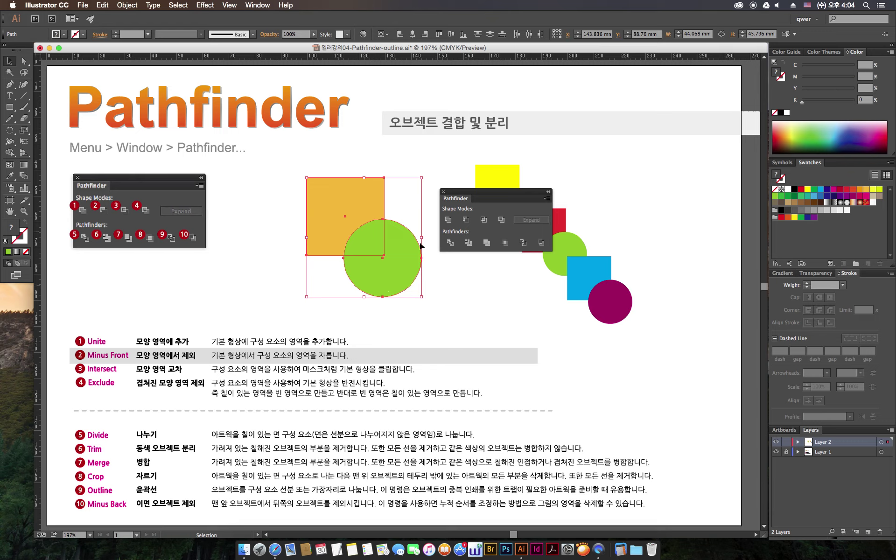
left_click(461, 221)
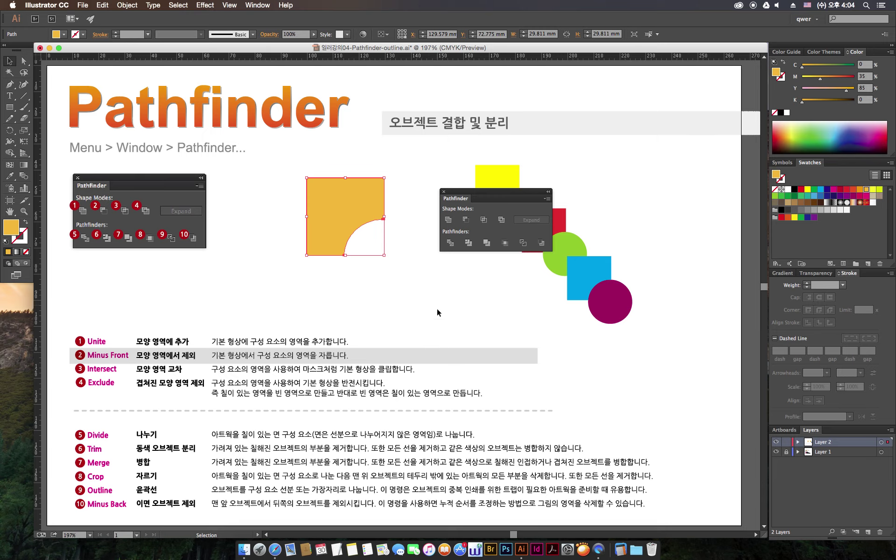
left_click(408, 360)
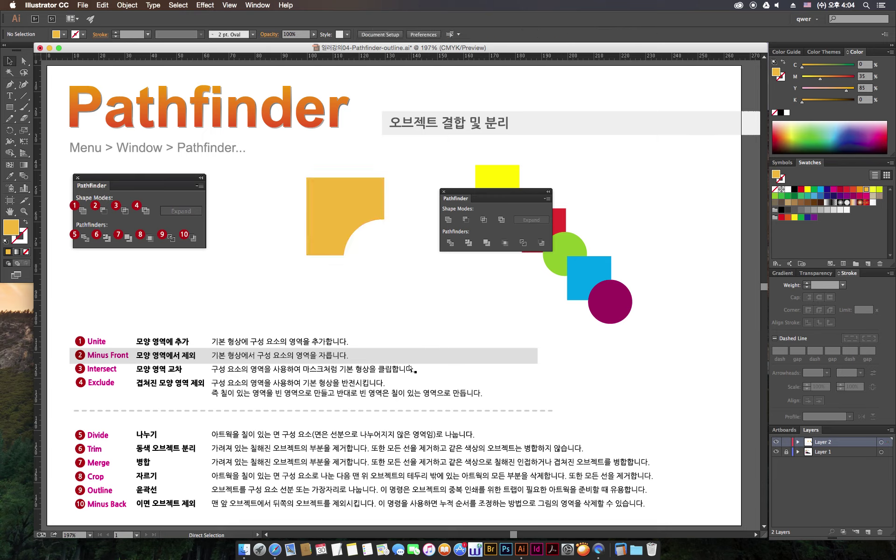
key("ctrl+z")
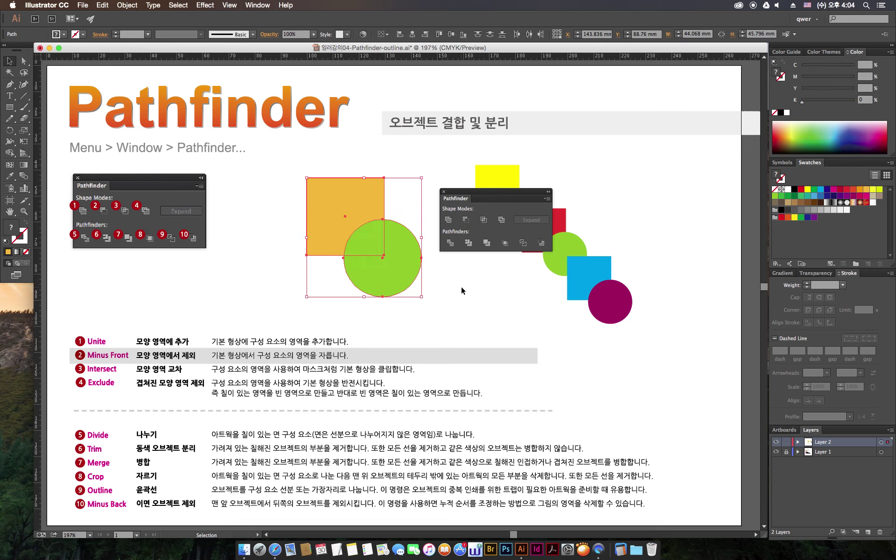
left_click(464, 288)
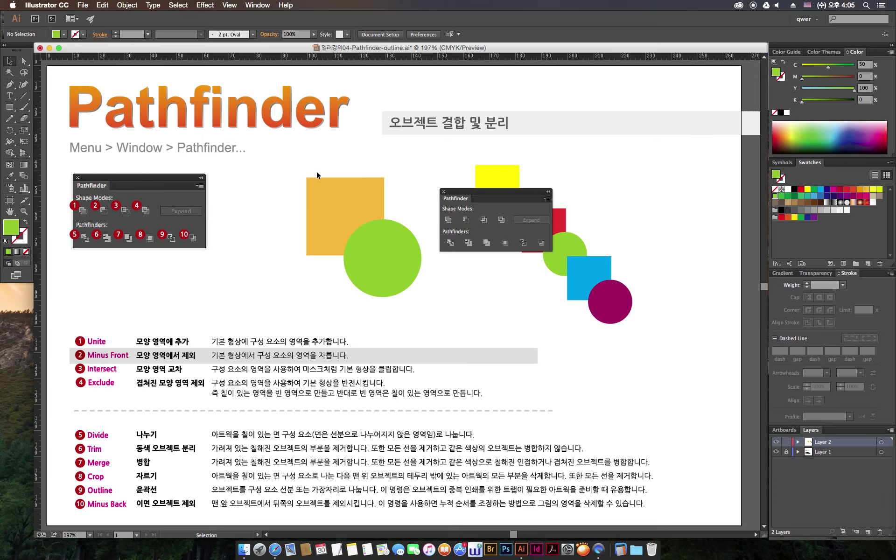
left_click(334, 204)
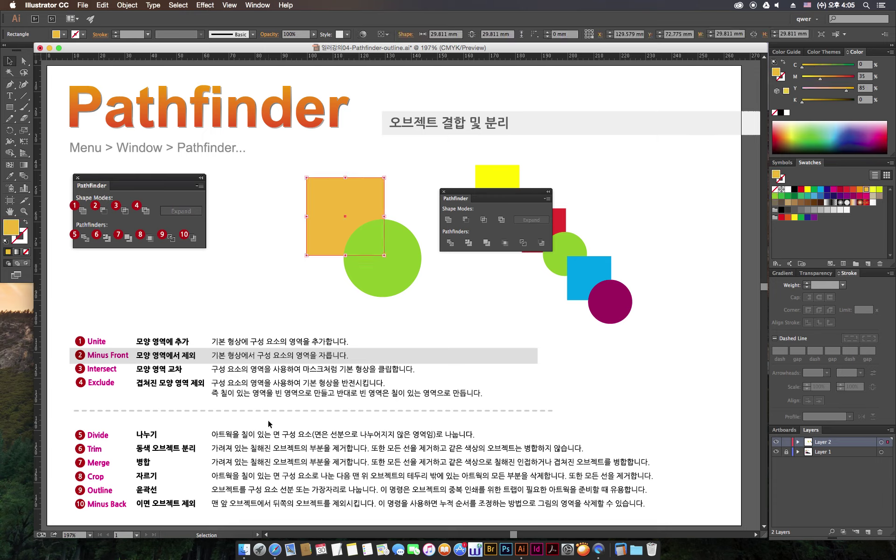
left_click(427, 335)
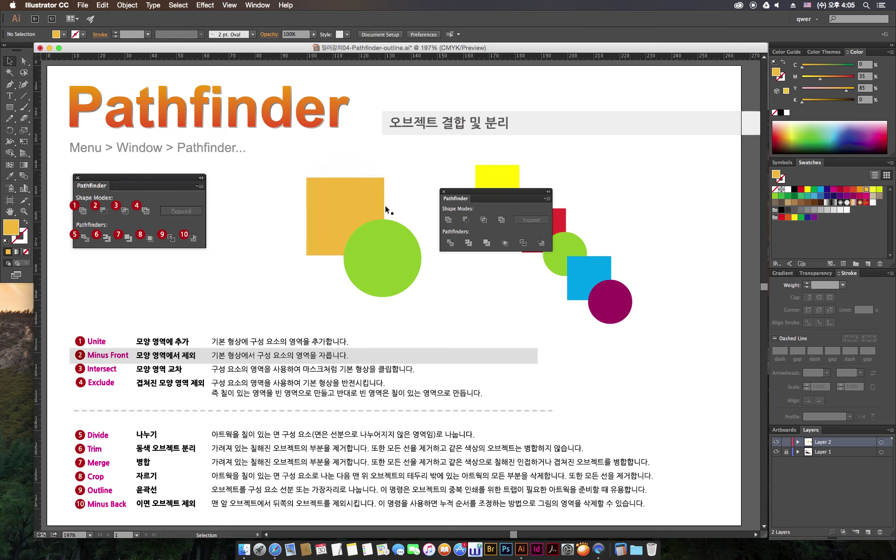
left_click_drag(404, 184, 330, 258)
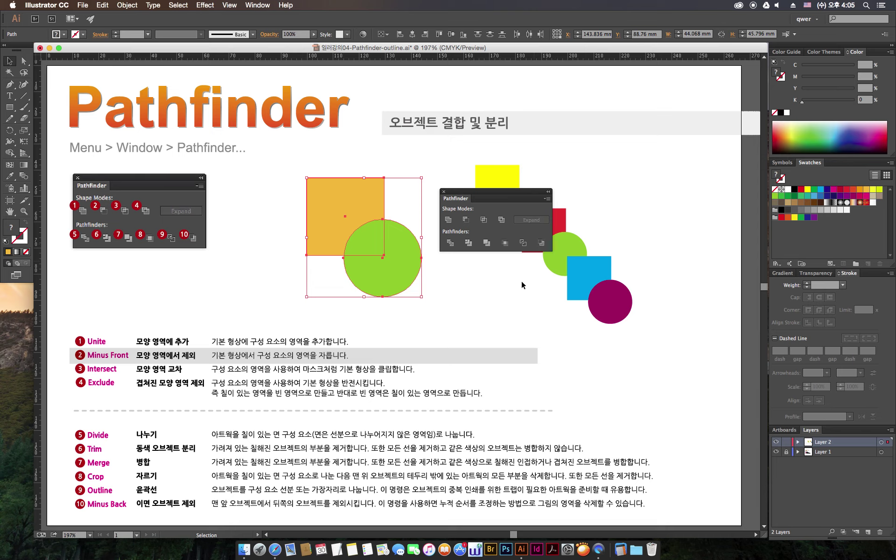
- Move and widen the grey highlight to cover the Minus Back row
left_click(480, 351)
left_click_drag(472, 359, 483, 514)
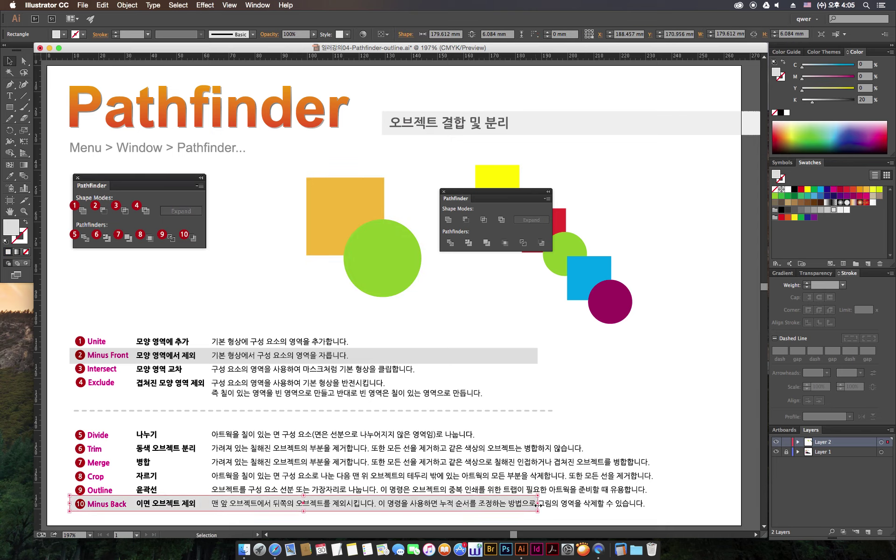
left_click_drag(639, 503, 639, 503)
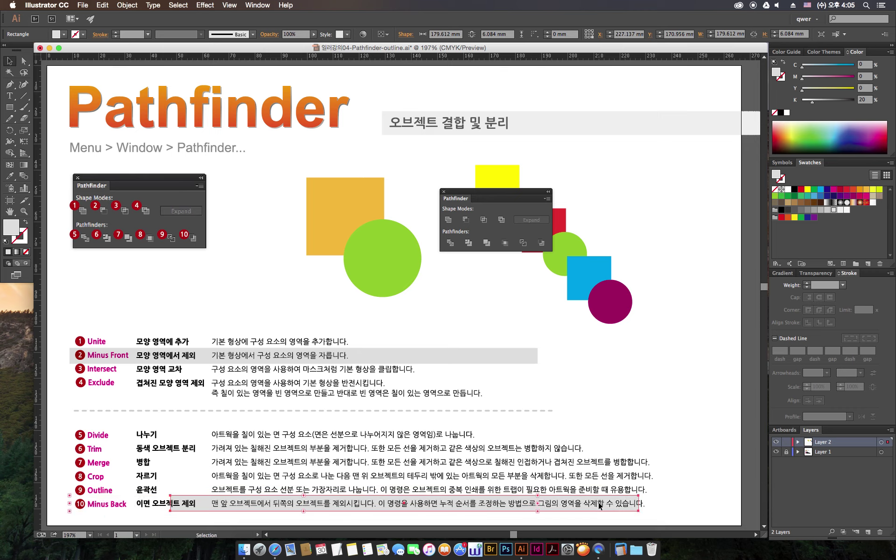
key("ctrl+z")
left_click_drag(538, 508, 660, 508)
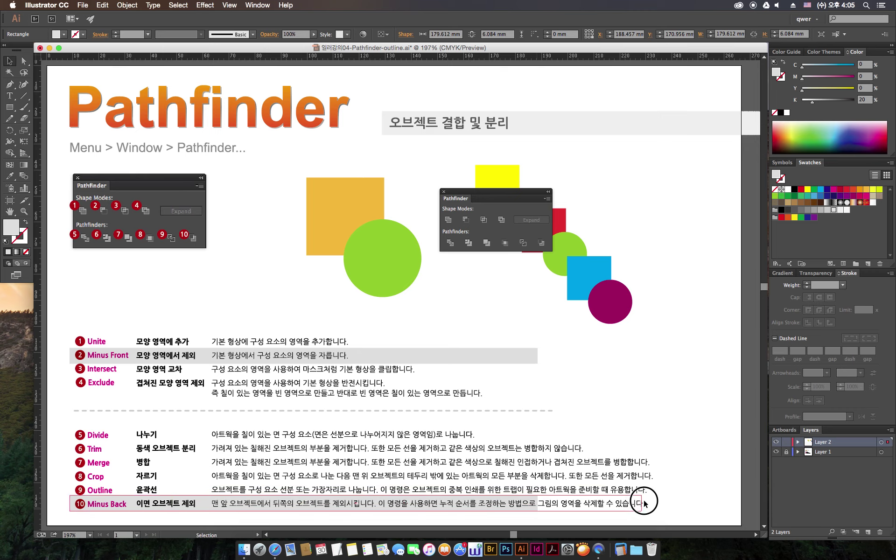
left_click(672, 508)
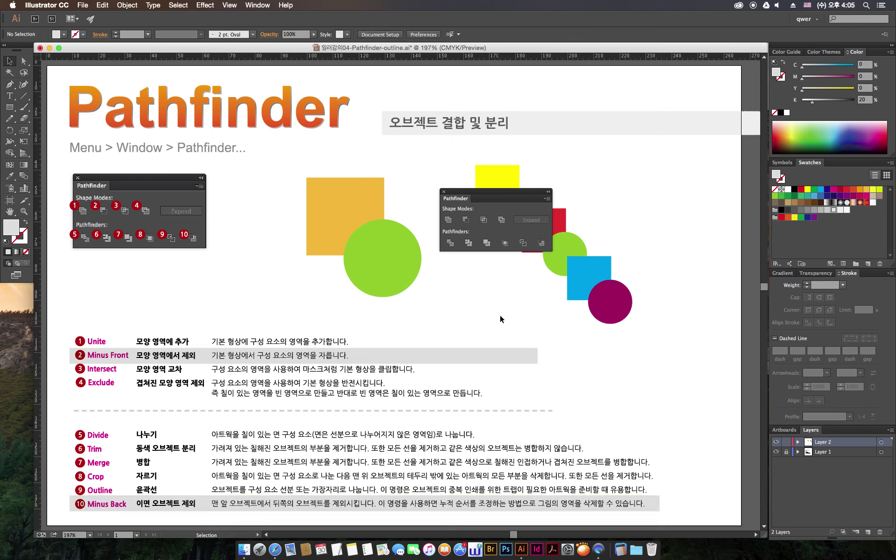
- Apply Minus Back to the square and circle, undo it, and select the Minus Back bar
left_click(333, 236)
left_click(397, 276, "shift")
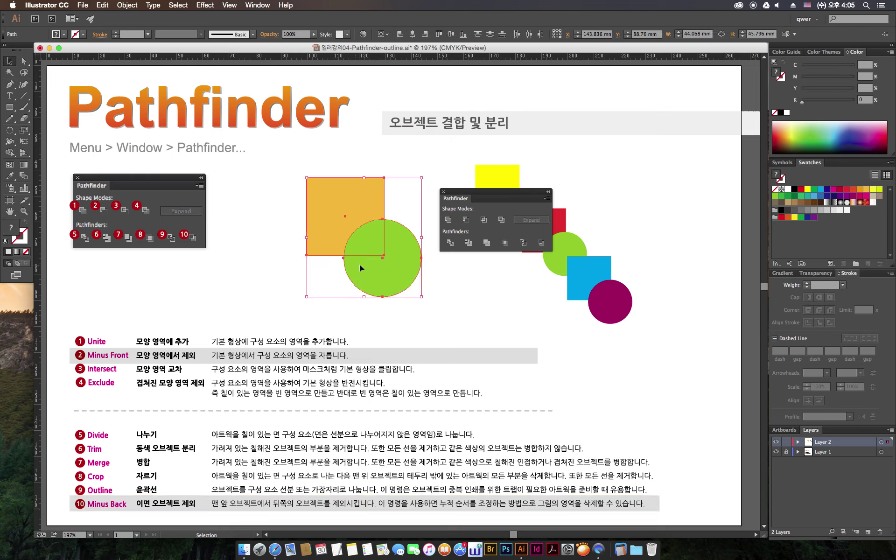
left_click(542, 244)
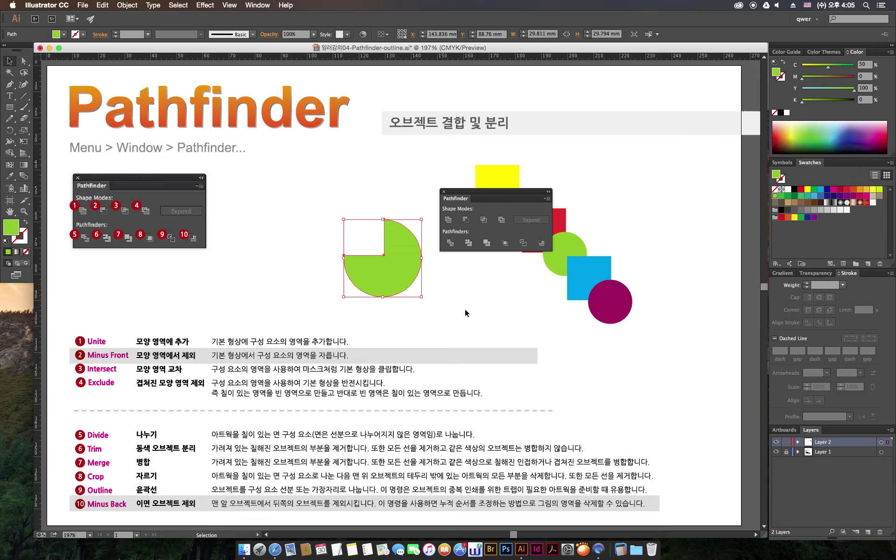
key("super+z")
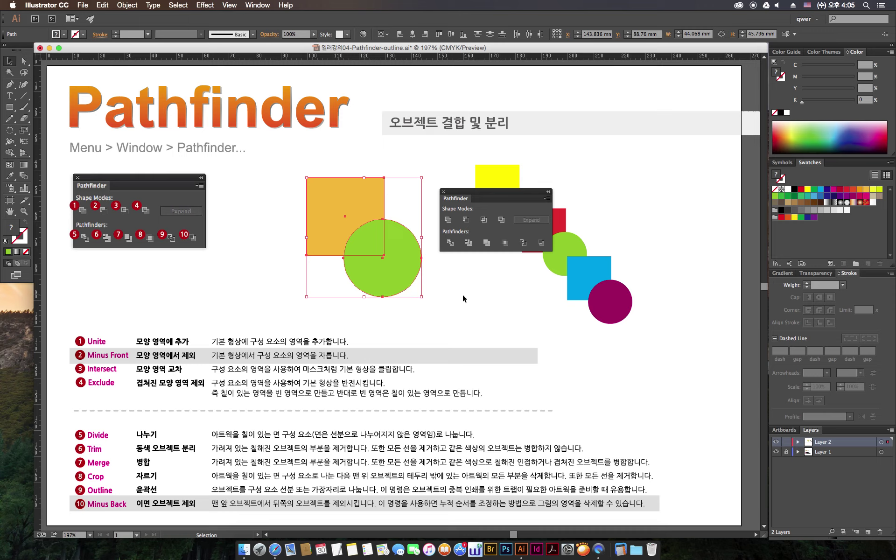
left_click(471, 281)
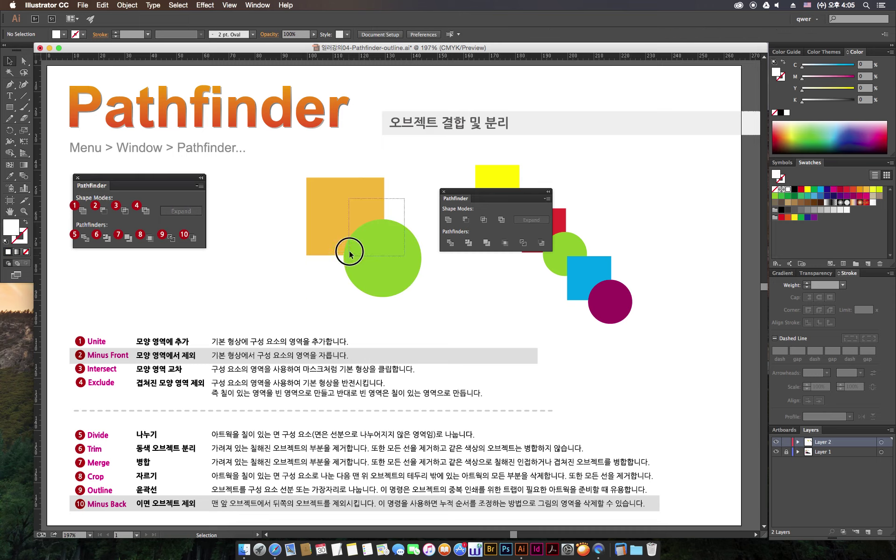
left_click_drag(404, 201, 349, 259)
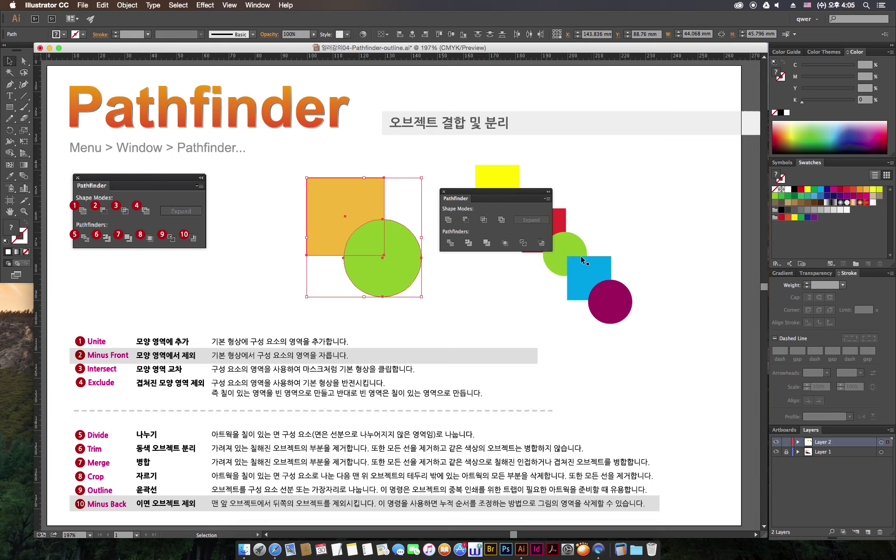
left_click(521, 275)
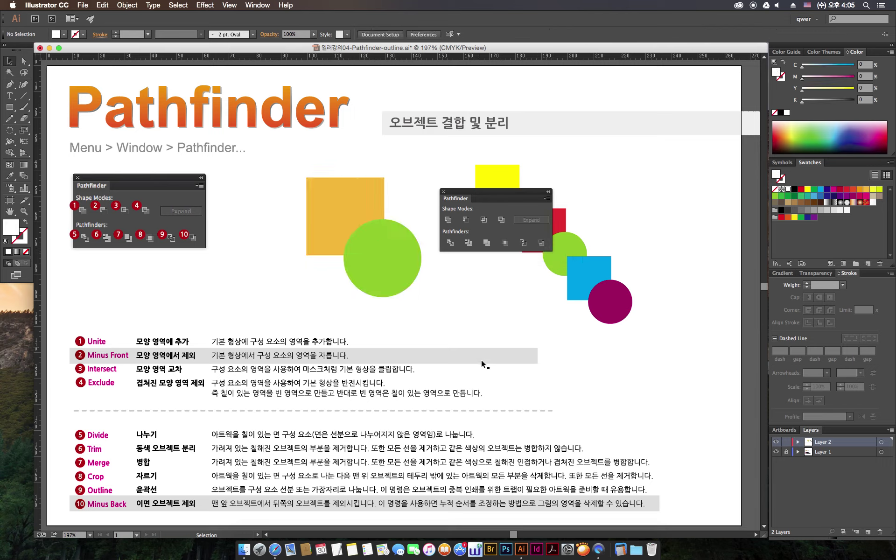
left_click(656, 507)
- Delete the Minus Back bar and move the grey highlight to the Intersect row
key("Delete")
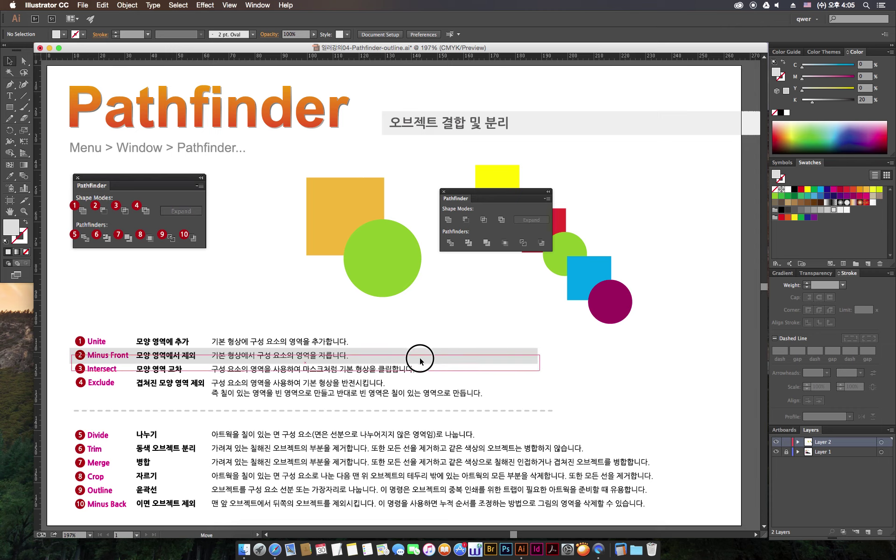
left_click_drag(417, 356, 421, 366)
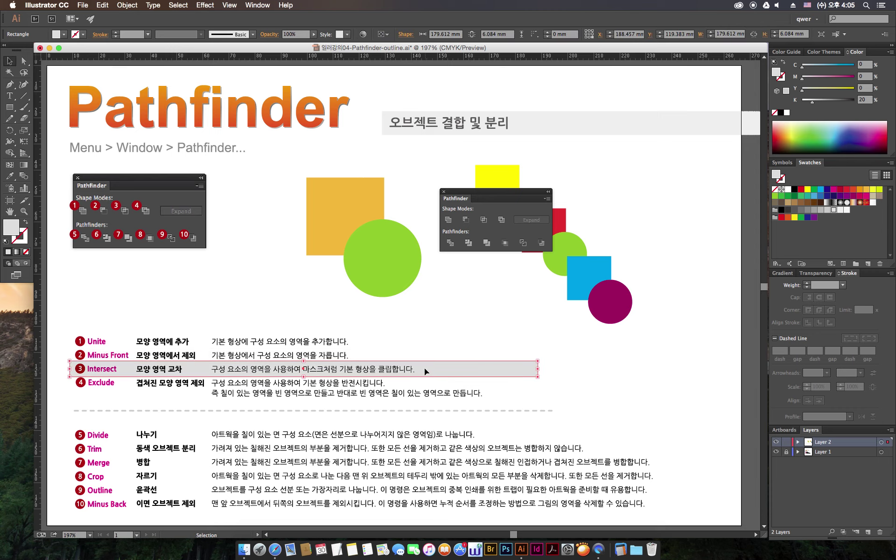
left_click(421, 326)
- Apply Intersect to the square and circle twice, undoing each time
left_click_drag(415, 191, 358, 260)
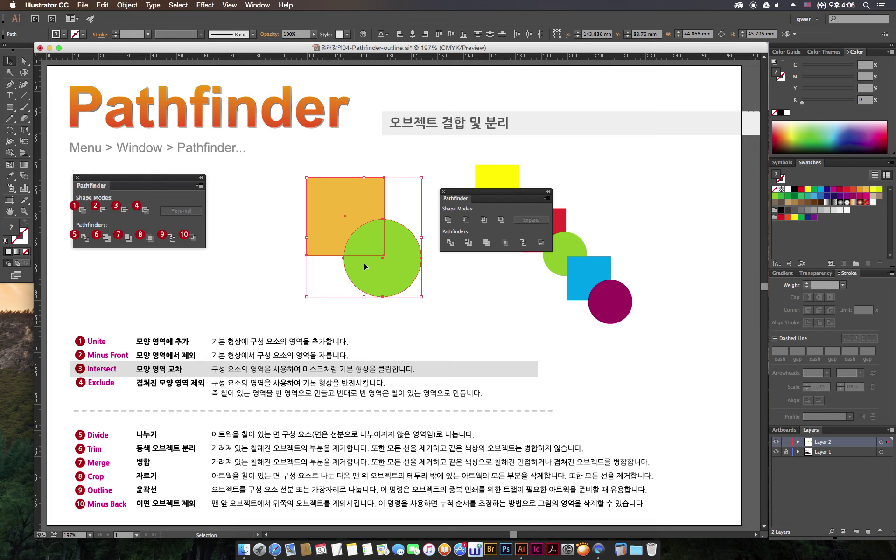
left_click_drag(463, 193, 464, 201)
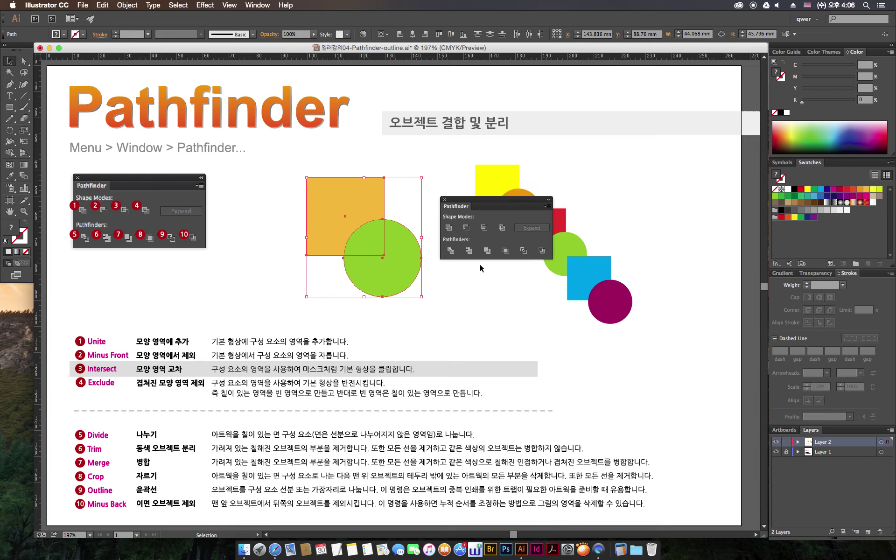
left_click(484, 227)
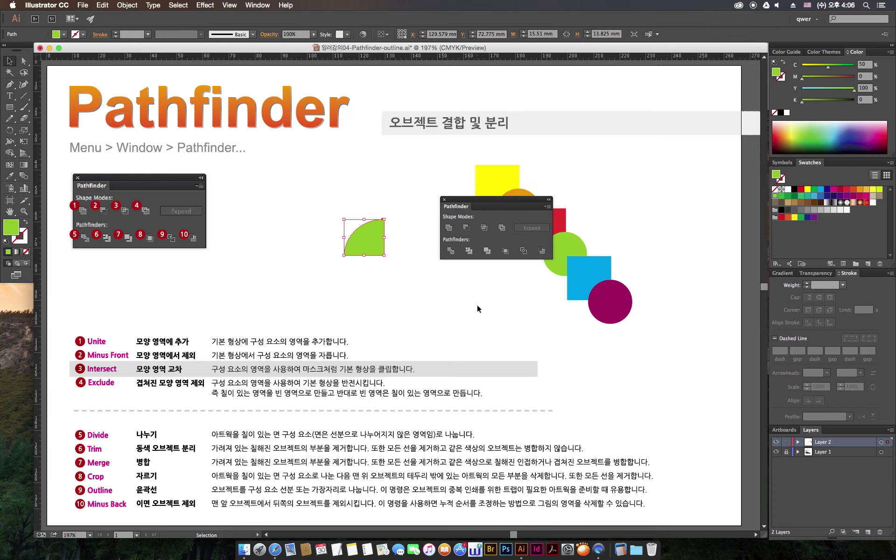
key("ctrl+z")
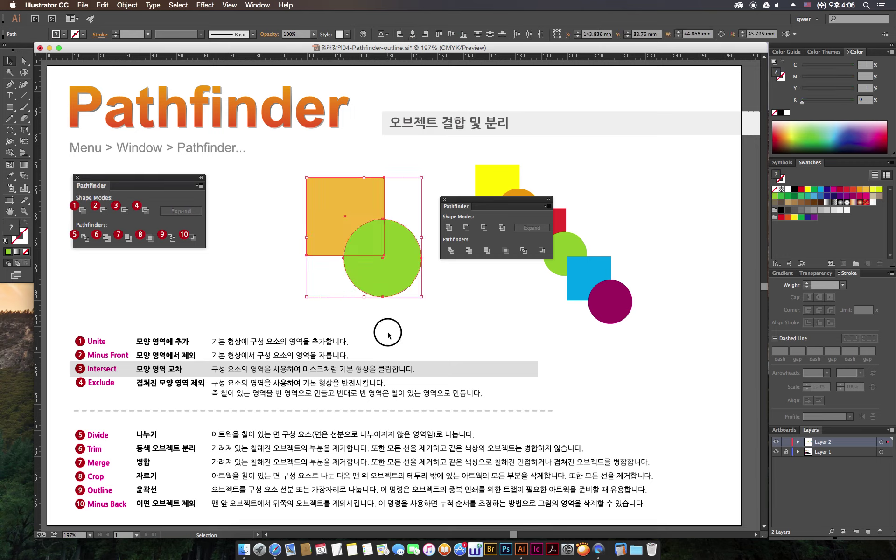
left_click(391, 330)
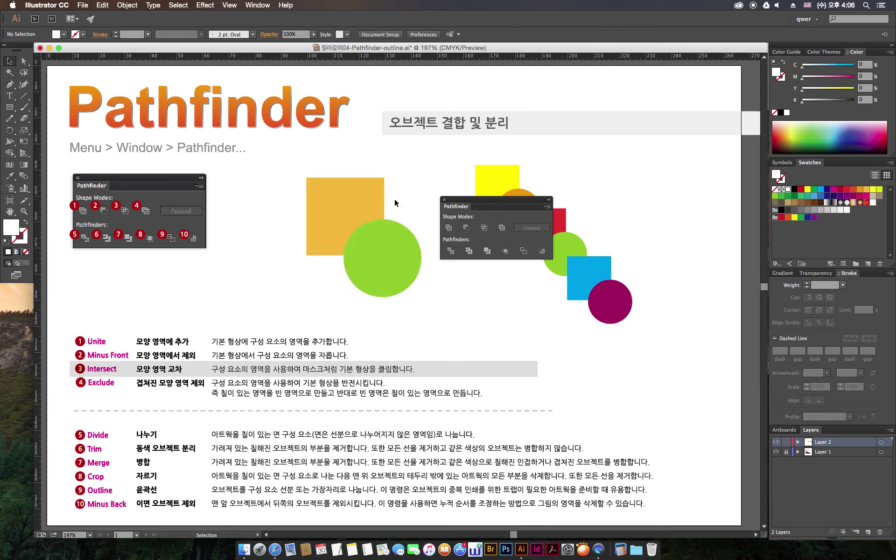
left_click_drag(413, 178, 343, 232)
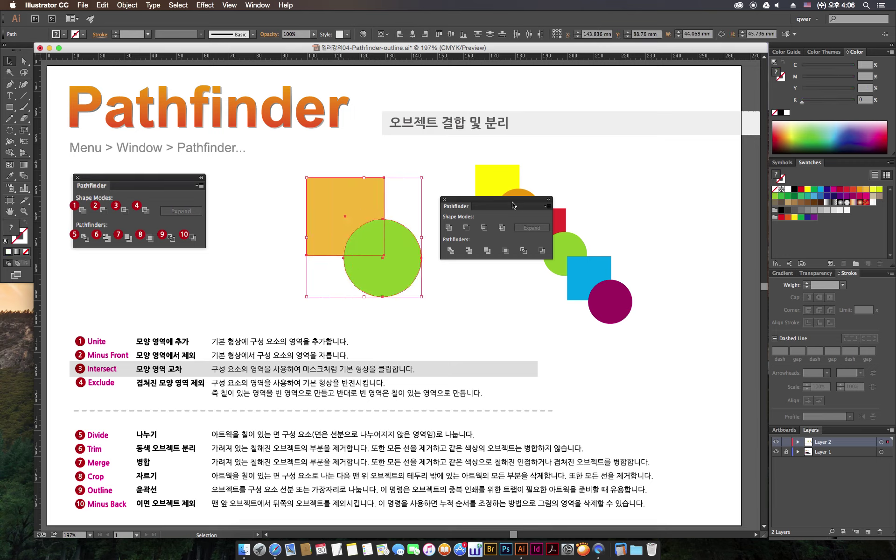
left_click(484, 228)
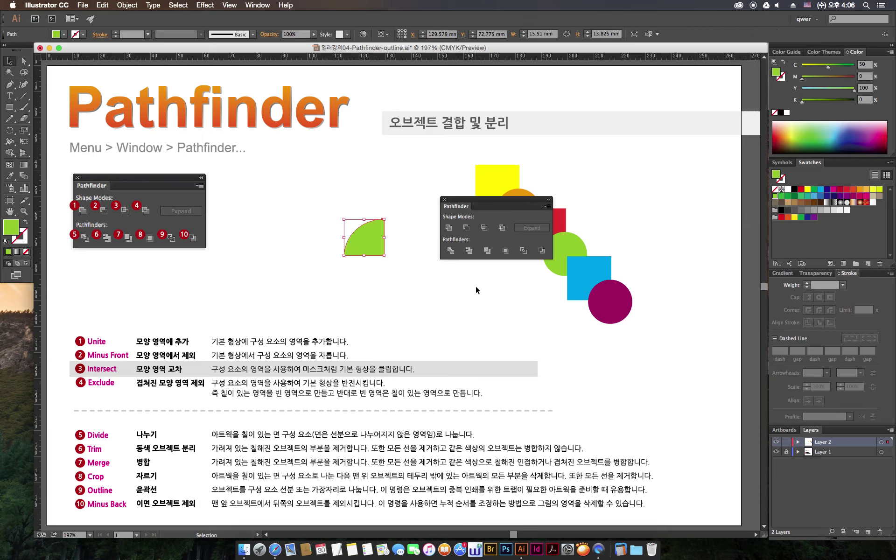
key("ctrl+z")
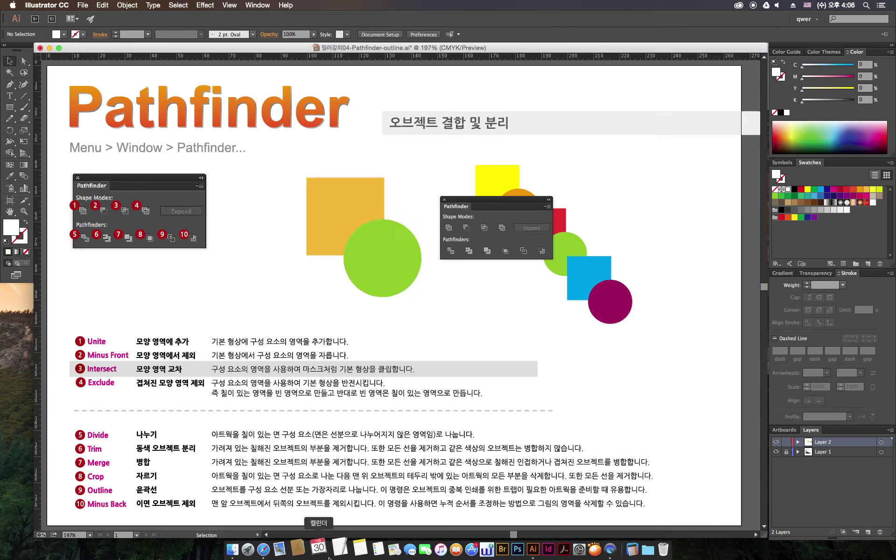
left_click(503, 350)
- Stretch the grey highlight over both Exclude lines and apply Exclude to the square and circle
left_click_drag(509, 370, 522, 384)
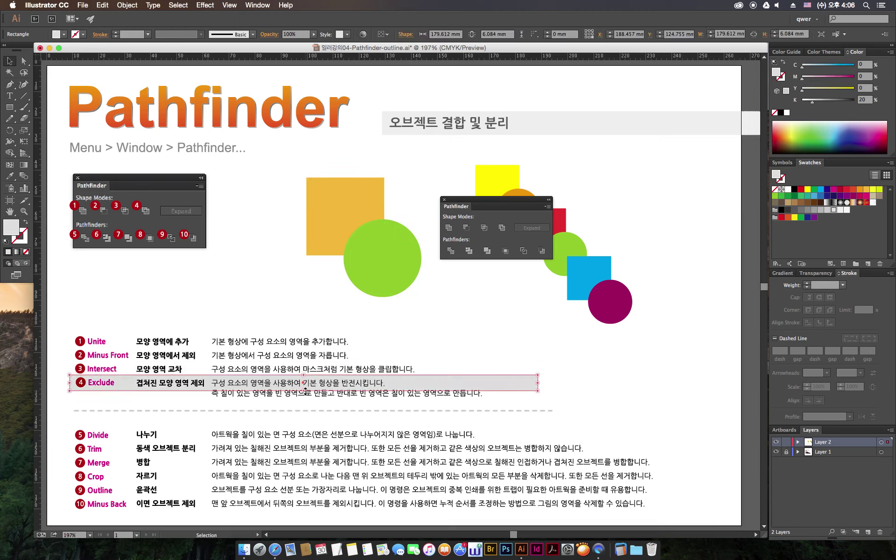
left_click_drag(304, 391, 304, 401)
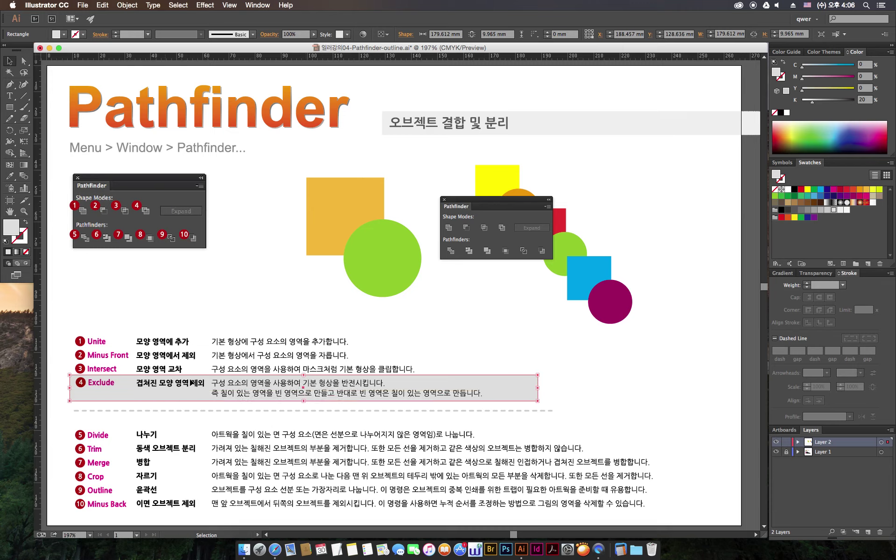
left_click_drag(411, 186, 338, 246)
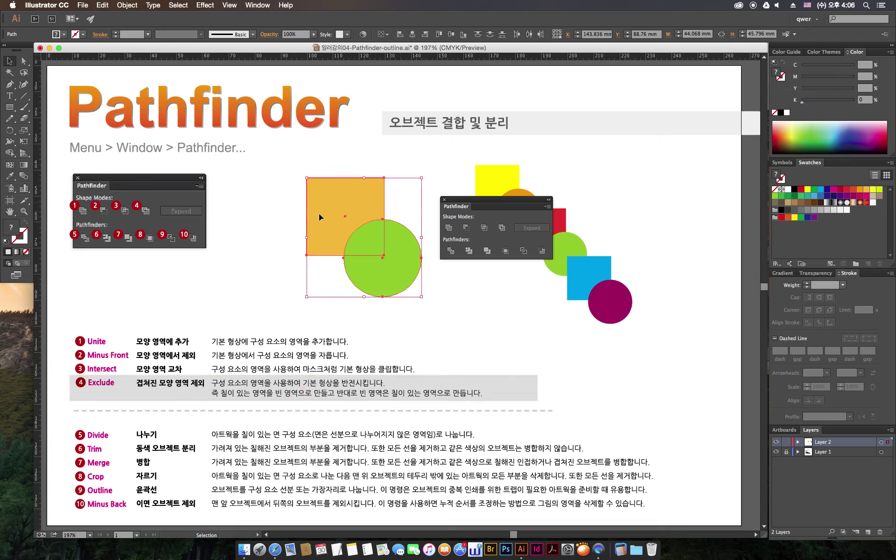
left_click(400, 257)
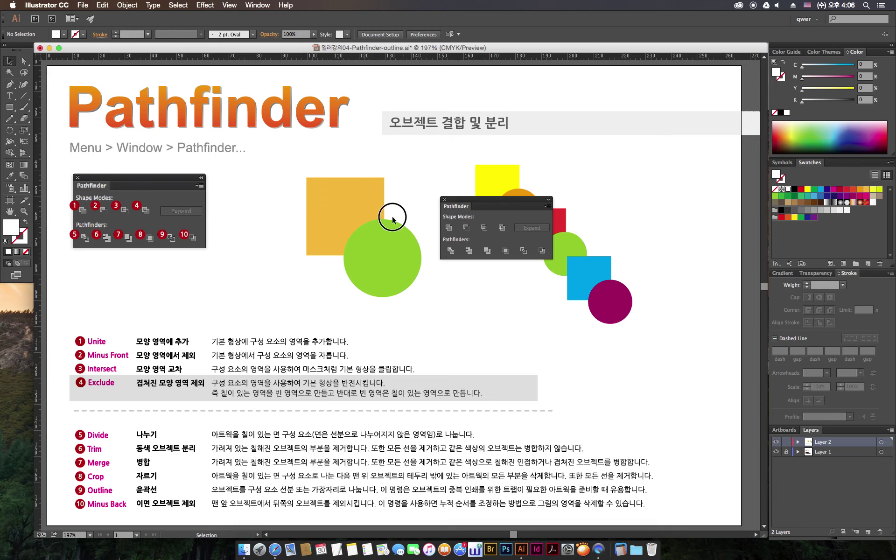
left_click(502, 228)
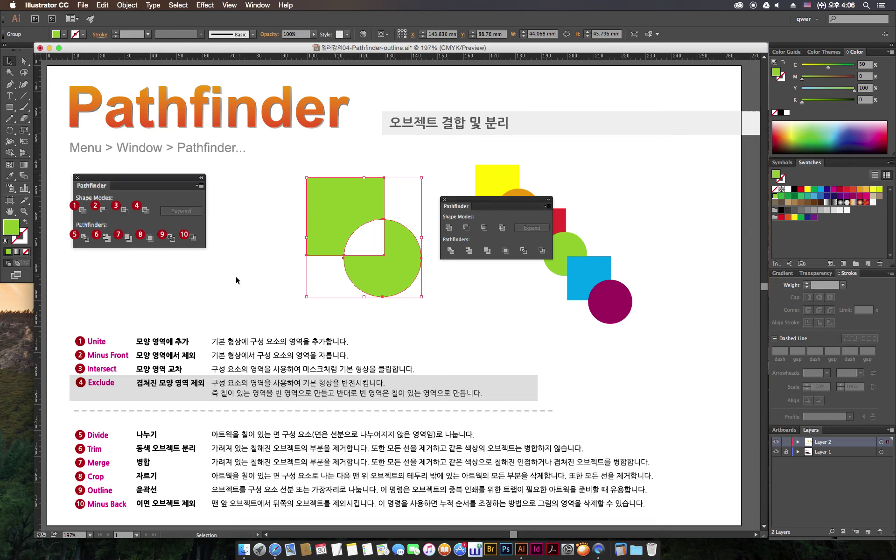
- Move the excluded green group and return it to its original spot
left_click(231, 307)
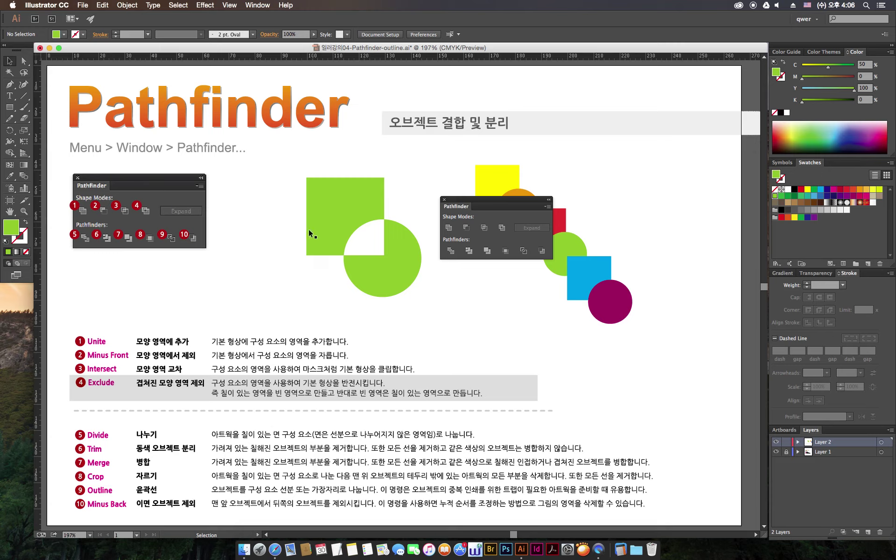
left_click_drag(328, 218, 368, 228)
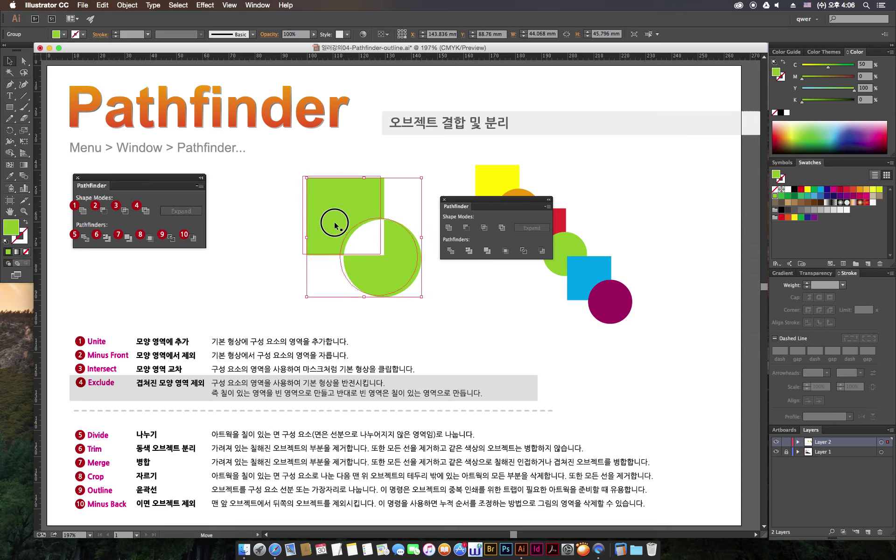
left_click_drag(368, 227, 327, 218)
key("ctrl+z")
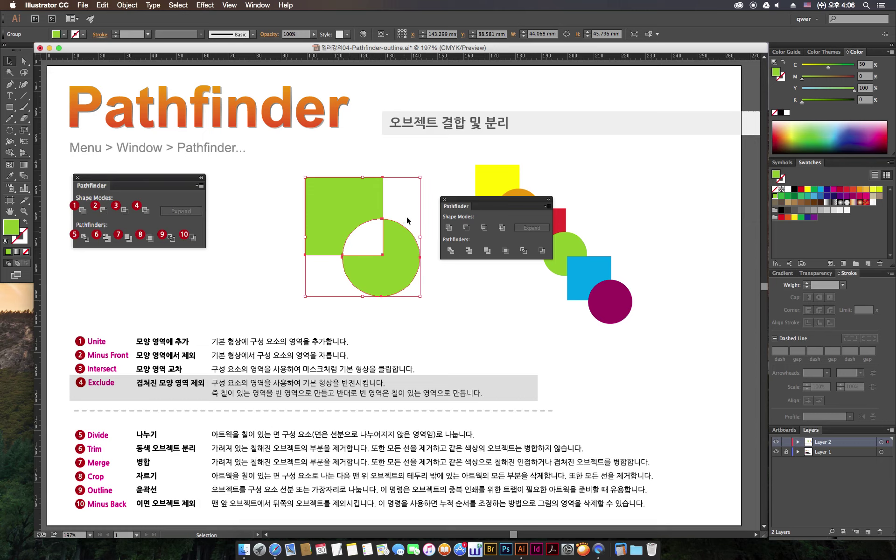
left_click(404, 203)
- Ungroup the excluded shapes, pull the green pieces apart, then undo back to the originals
right_click(352, 212)
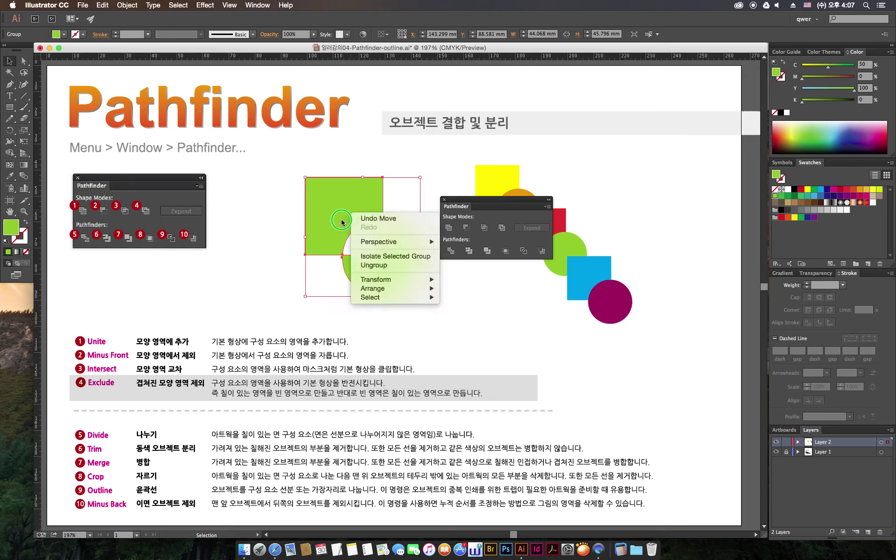
left_click(398, 269)
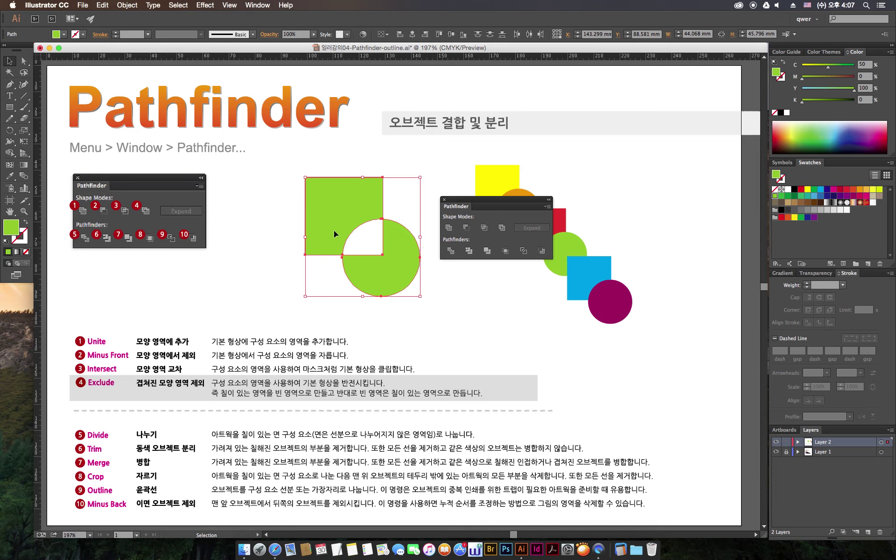
left_click_drag(329, 221, 335, 216)
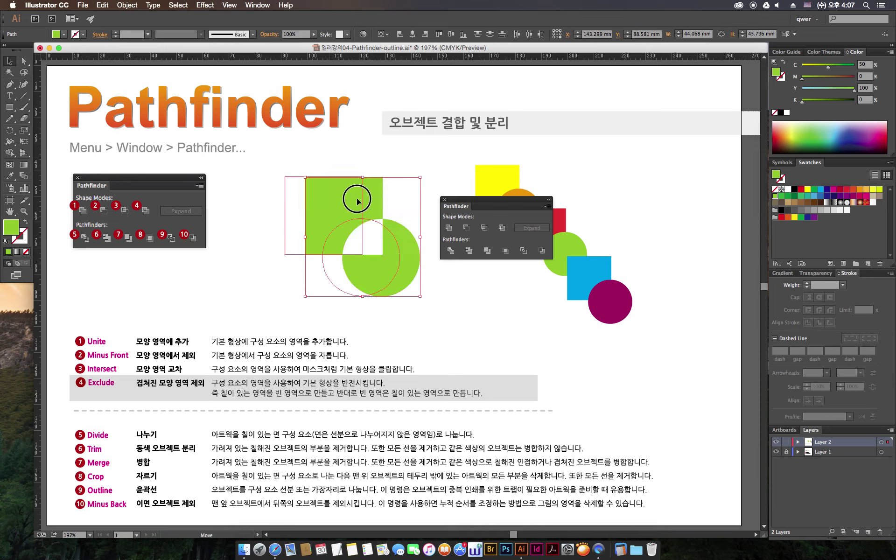
left_click(278, 272)
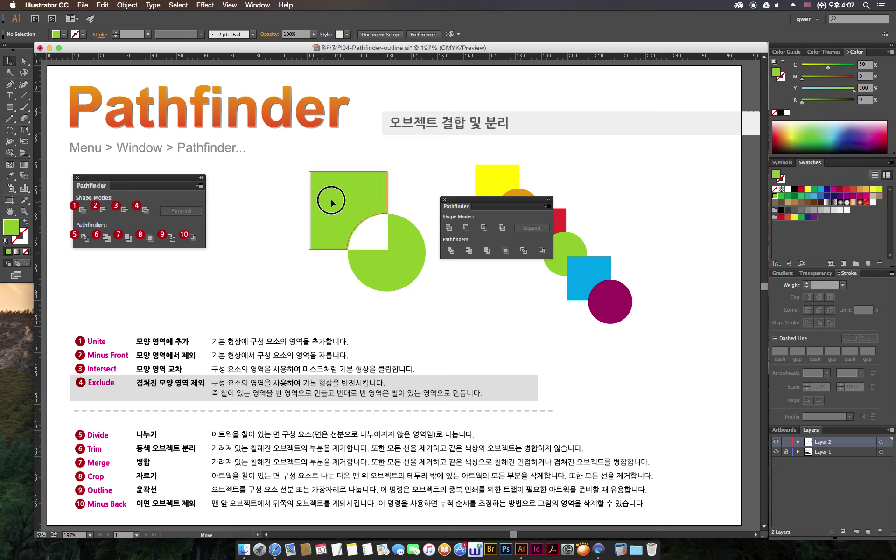
left_click_drag(326, 209, 296, 206)
left_click_drag(398, 265, 409, 276)
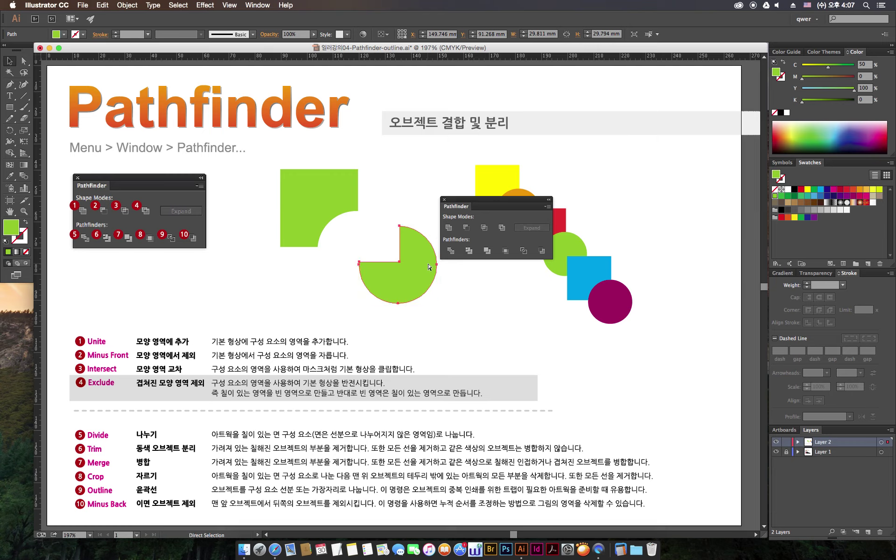
left_click_drag(427, 262, 417, 251)
left_click_drag(327, 206, 357, 209)
key("ctrl+z")
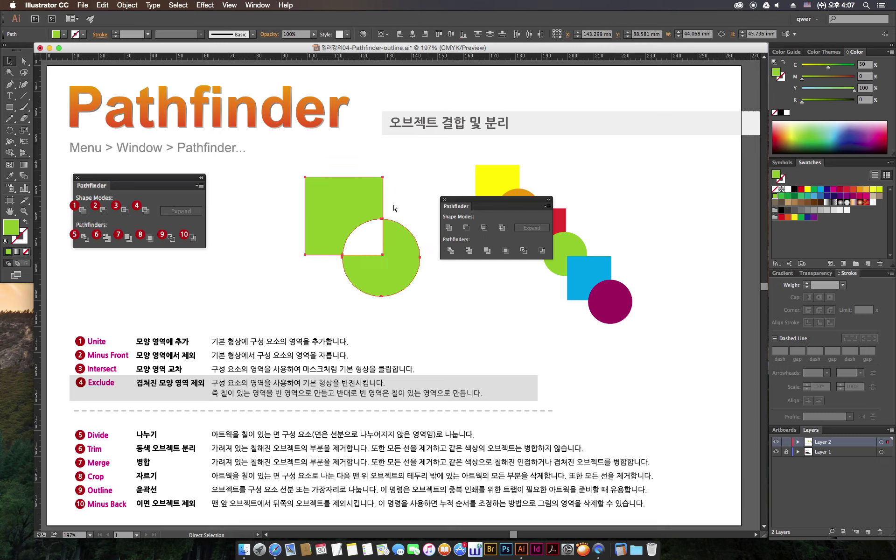
key("ctrl+z")
key("ctrl+z")
key("ctrl+z")
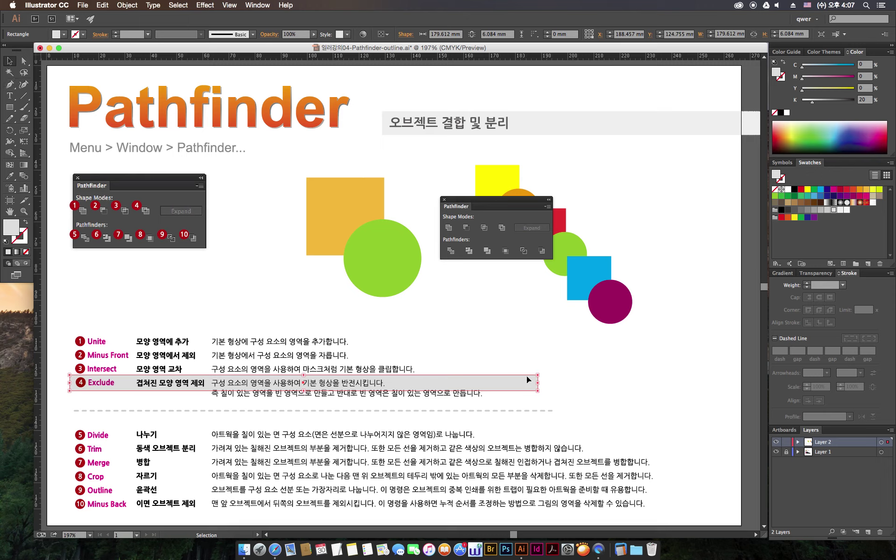
- Place the grey highlight on the Divide row, move Pathfinder aside, and select all six diagonal shapes
mouse_move(530, 425)
left_mouse_down()
mouse_move(531, 434)
mouse_move(665, 435)
left_mouse_up()
left_click(691, 405)
left_click_drag(477, 199, 683, 194)
left_click_drag(645, 357, 467, 164)
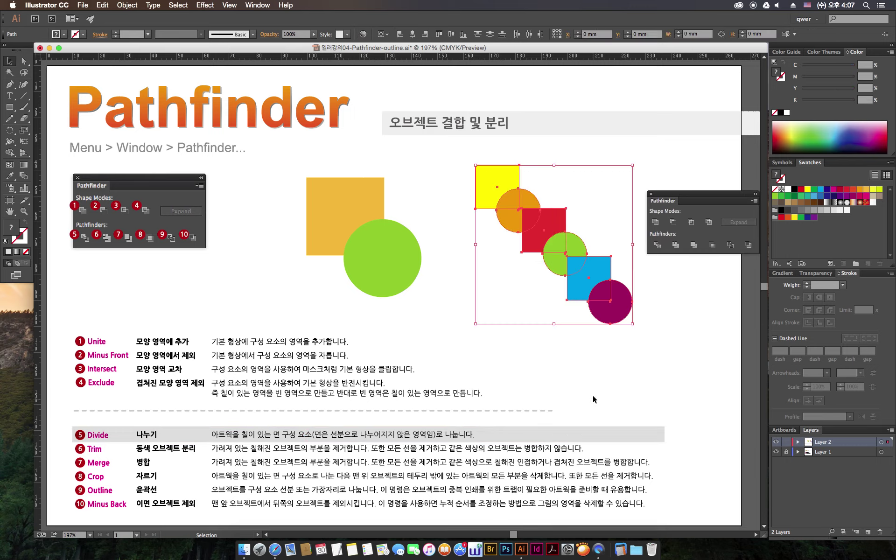
left_click(648, 324)
left_click_drag(679, 195, 687, 195)
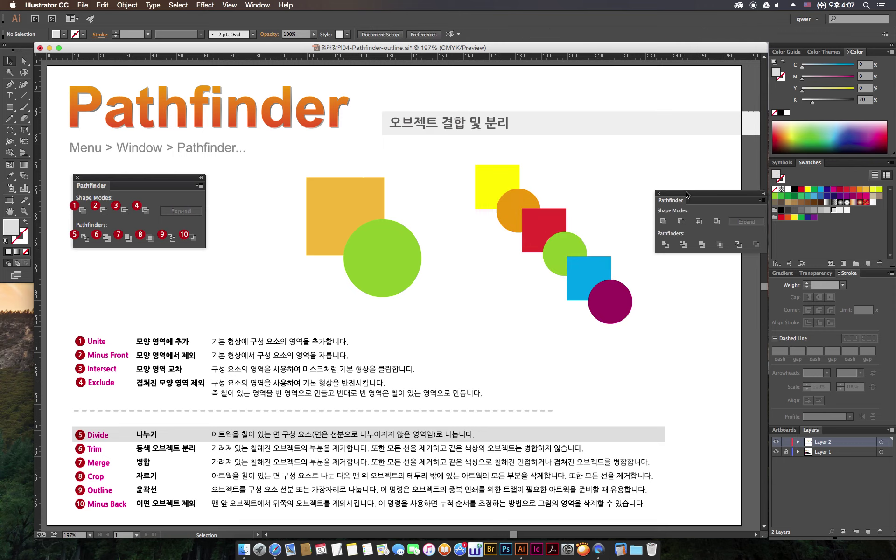
left_click_drag(638, 338, 472, 176)
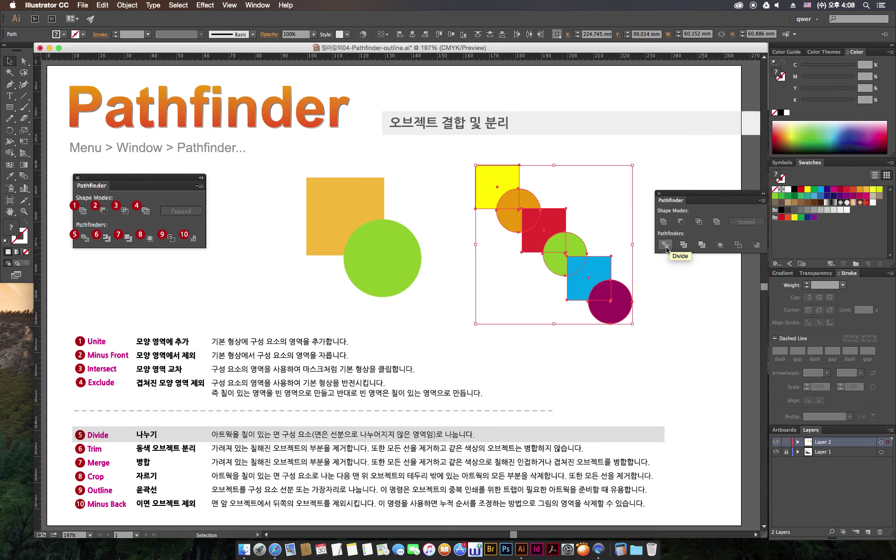
- Divide the diagonal shapes at every overlap and ungroup the pieces
left_click(666, 248)
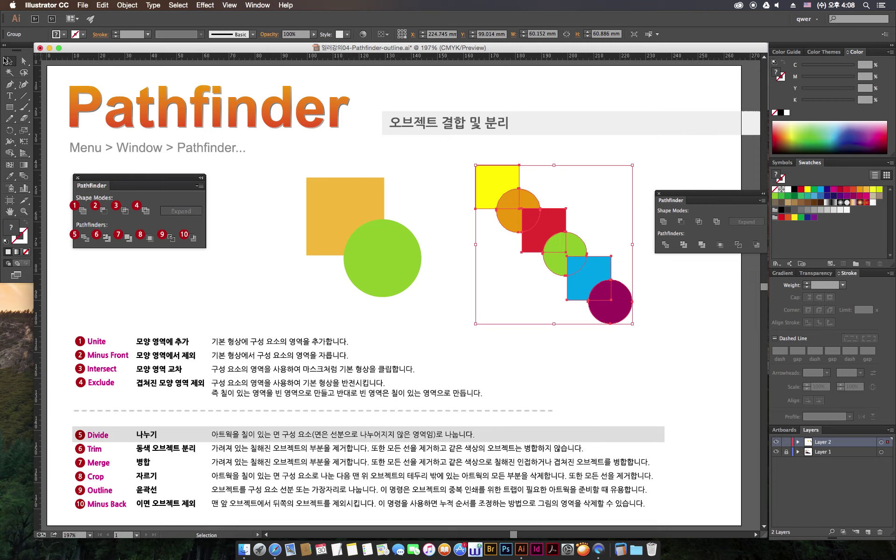
right_click(544, 221)
left_click(563, 277)
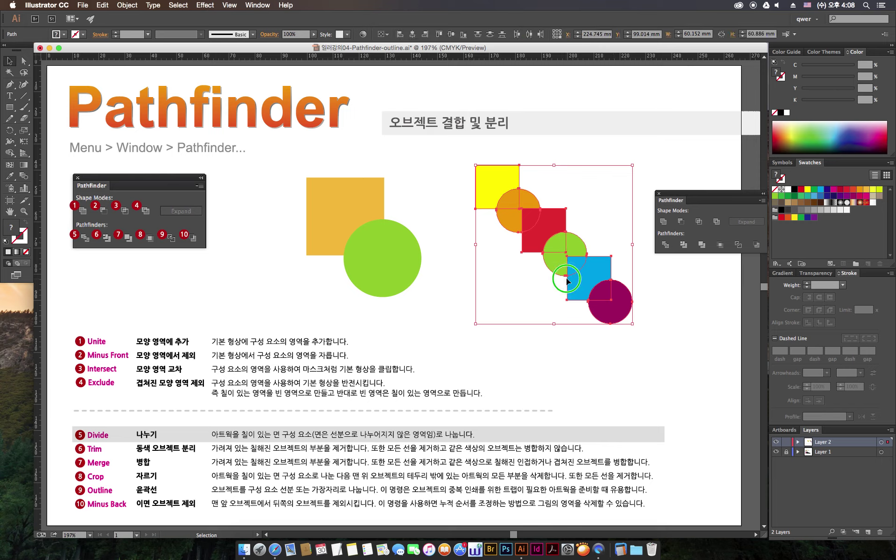
- Pull the purple, blue, green, red and orange pieces apart, then undo the moves
left_click(627, 353)
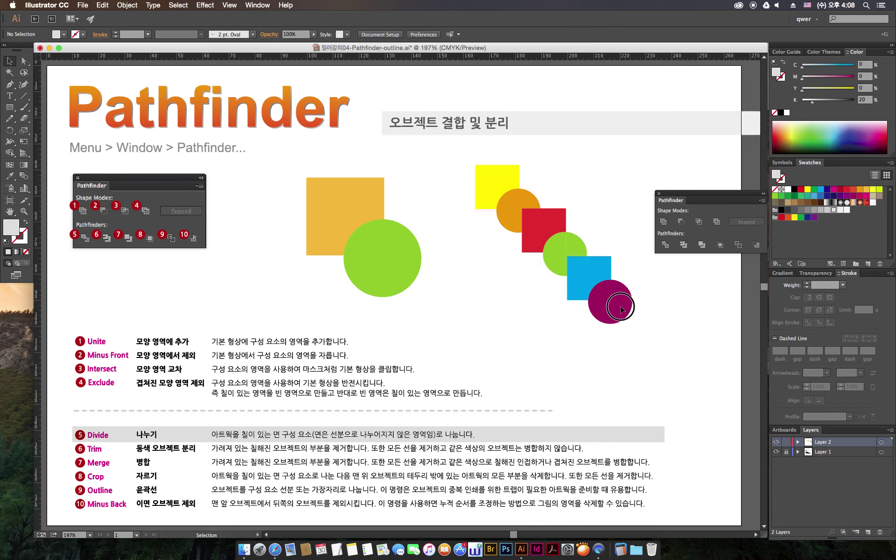
left_click_drag(621, 313, 642, 332)
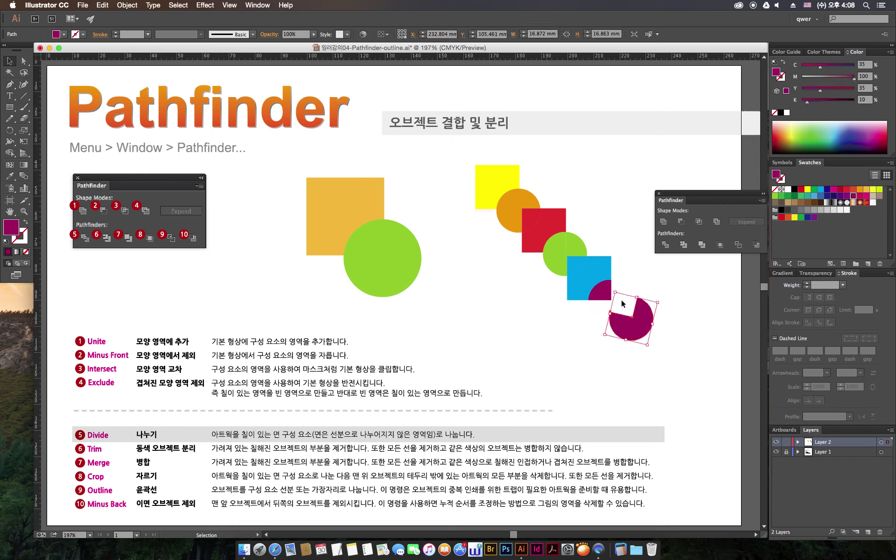
left_click(617, 304)
mouse_move(605, 292)
left_mouse_down()
mouse_move(626, 289)
mouse_move(580, 309)
left_mouse_up()
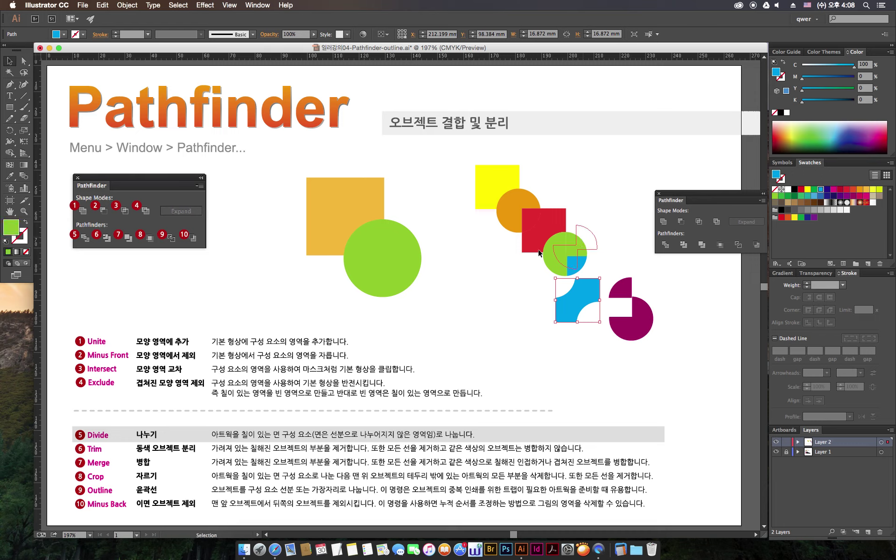
mouse_move(582, 240)
left_mouse_down()
mouse_move(593, 234)
mouse_move(522, 244)
left_mouse_up()
left_click_drag(523, 200, 528, 194)
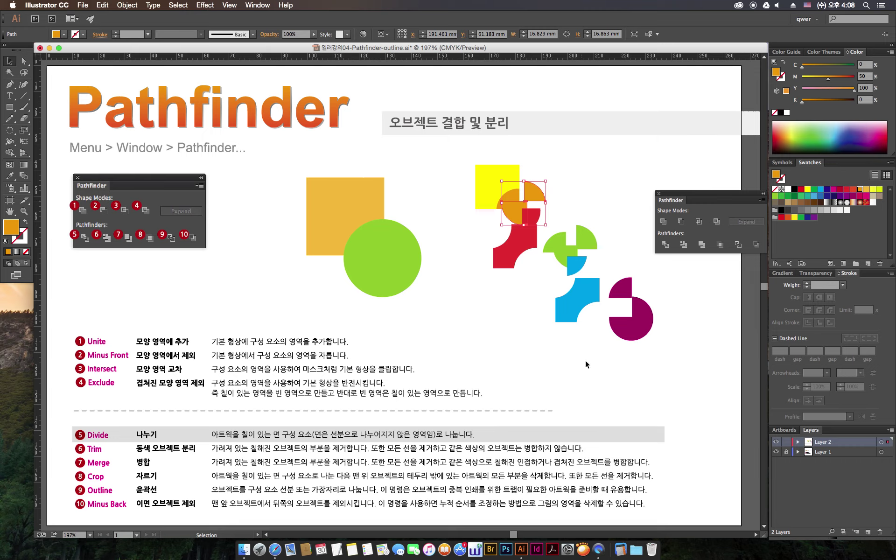
key("ctrl+z")
key("ctrl+z")
key("ctrl+z")
key("ctrl+z")
key("ctrl+z")
key("ctrl+z")
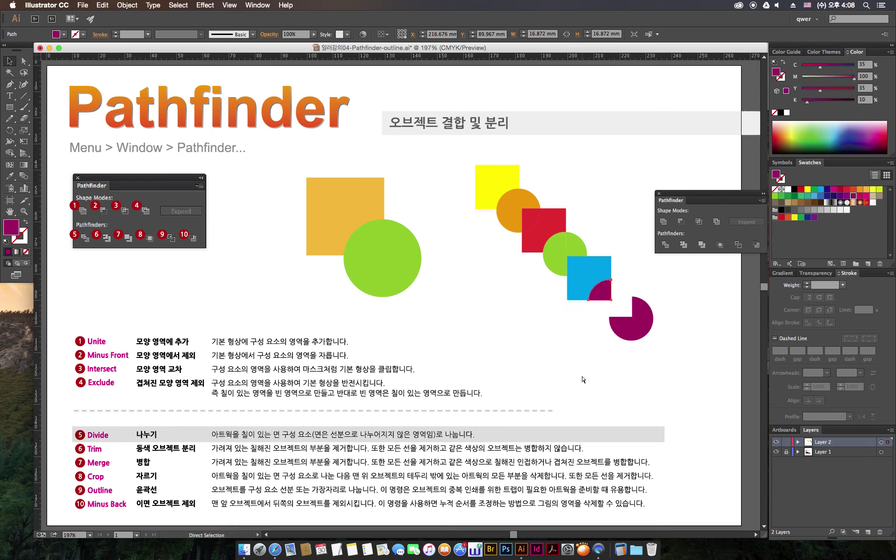
key("ctrl+z")
key("ctrl+z")
key("v")
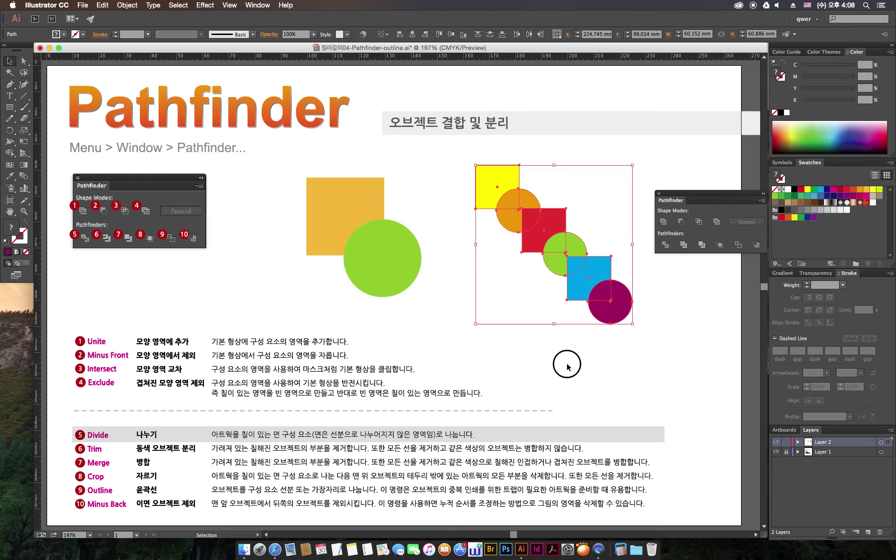
- Clear the selection and switch to no fill with a gray stroke
left_click(568, 361)
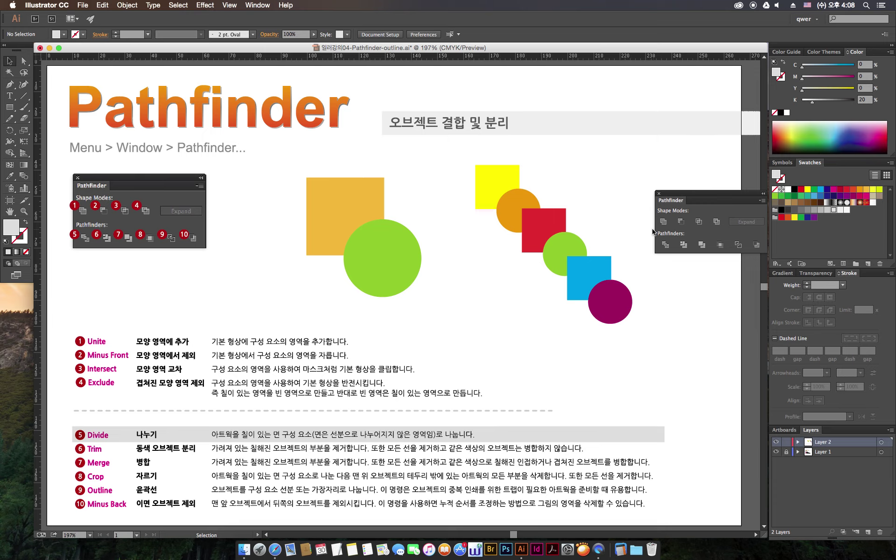
left_click_drag(687, 198, 628, 183)
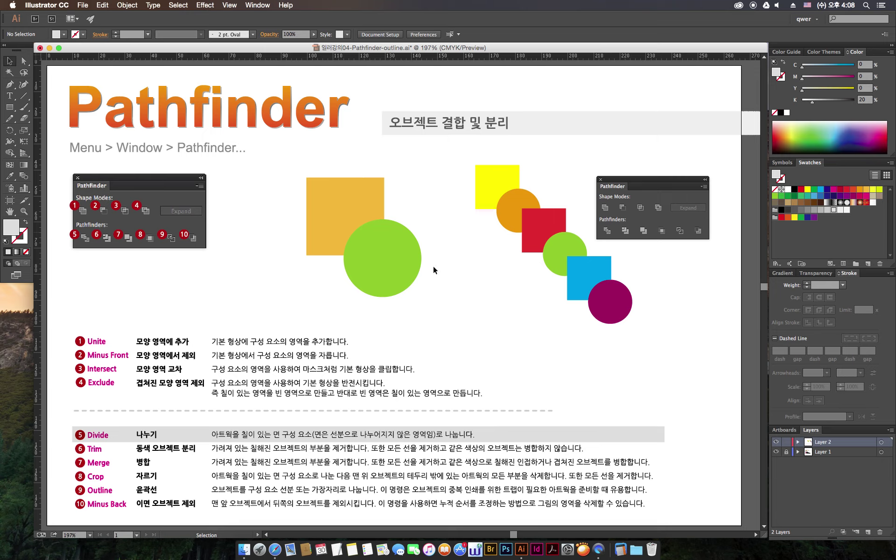
left_click(25, 222)
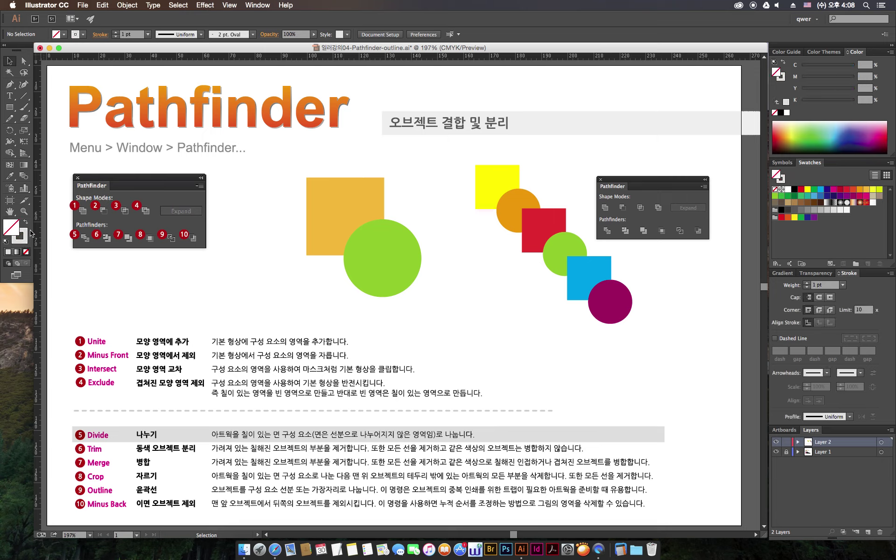
left_click(24, 242)
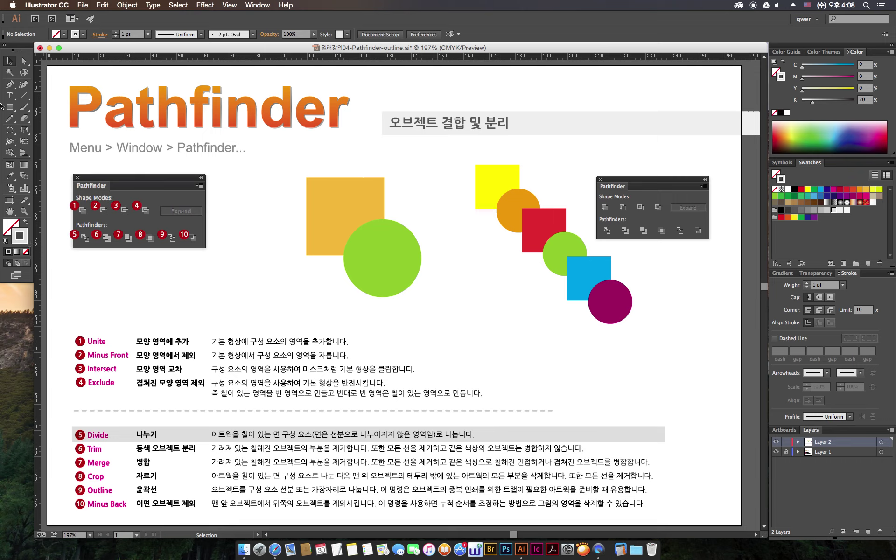
- Draw two crossing straight lines and select them with the orange square and green circle
left_click(23, 97)
left_click_drag(326, 162, 421, 342)
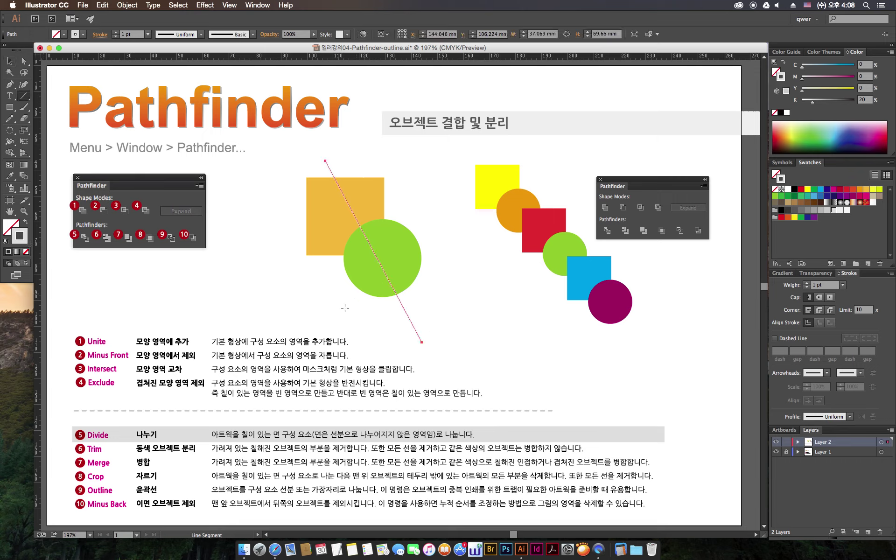
left_click_drag(343, 304, 433, 239)
left_click(10, 62)
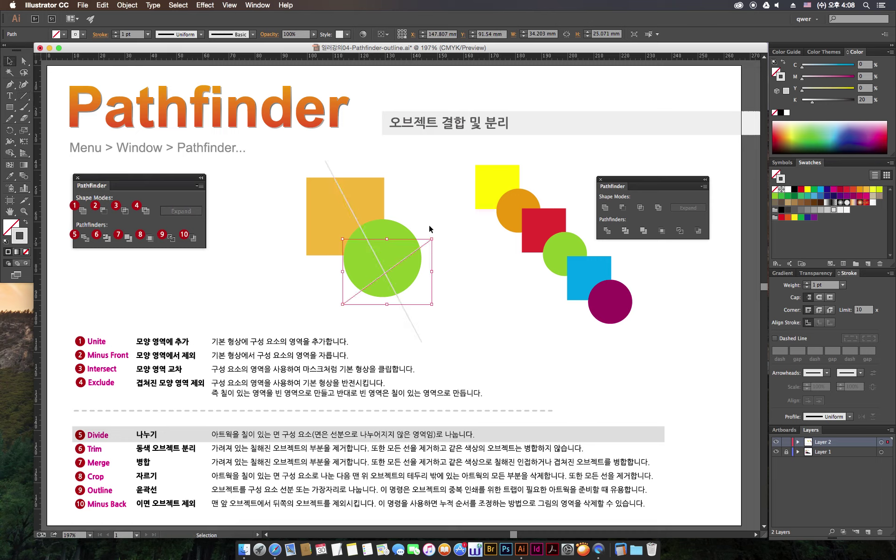
left_click_drag(439, 200, 340, 307)
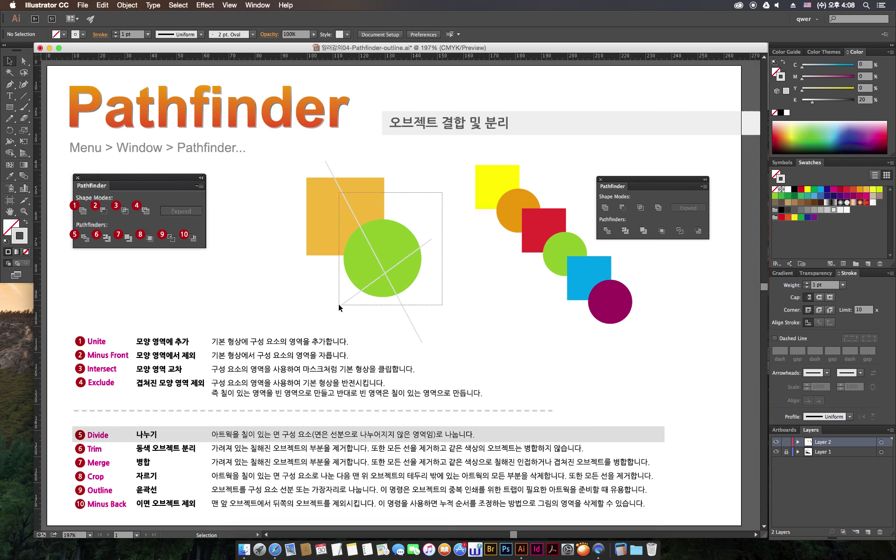
left_click_drag(443, 205, 338, 306)
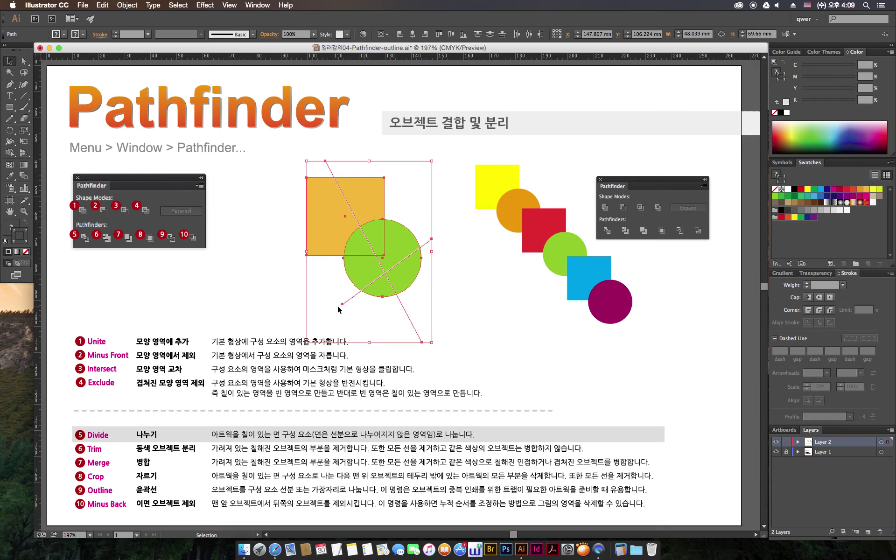
- Divide the square and circle along the two lines and ungroup the pieces
left_click(607, 232)
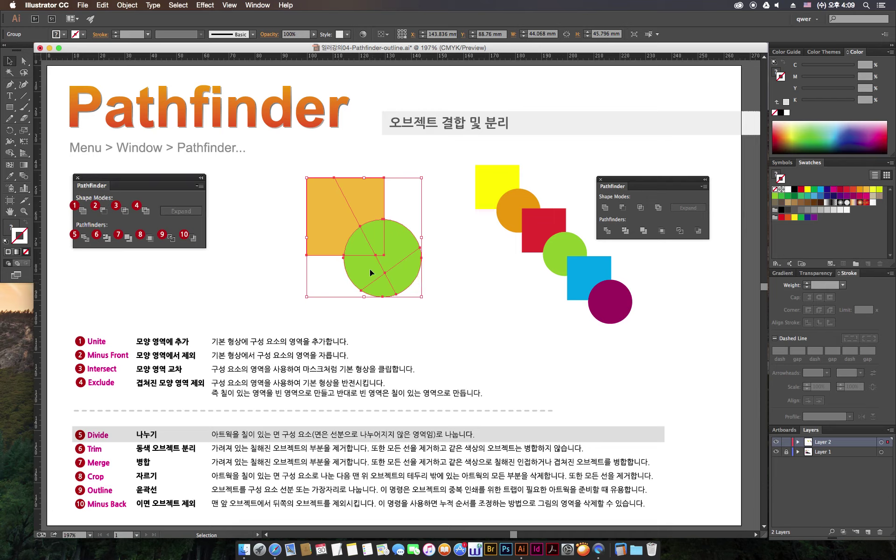
right_click(404, 252)
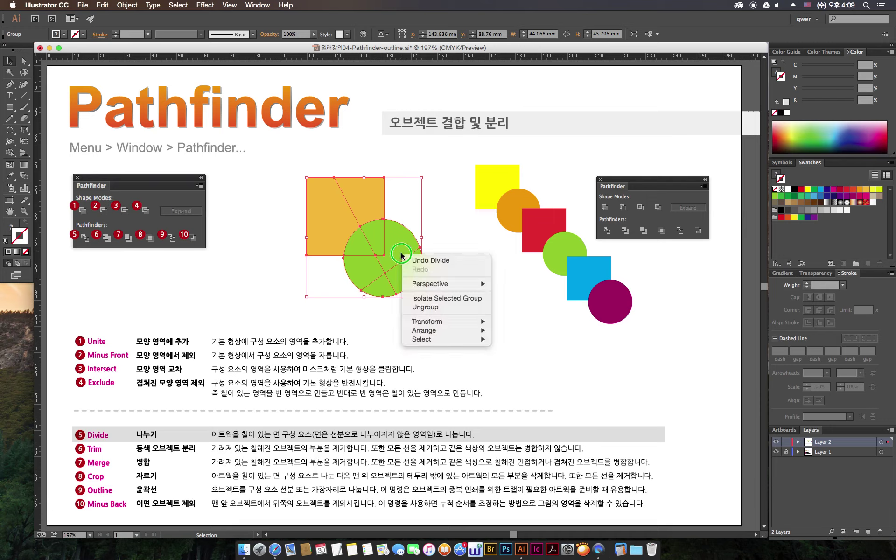
left_click(428, 309)
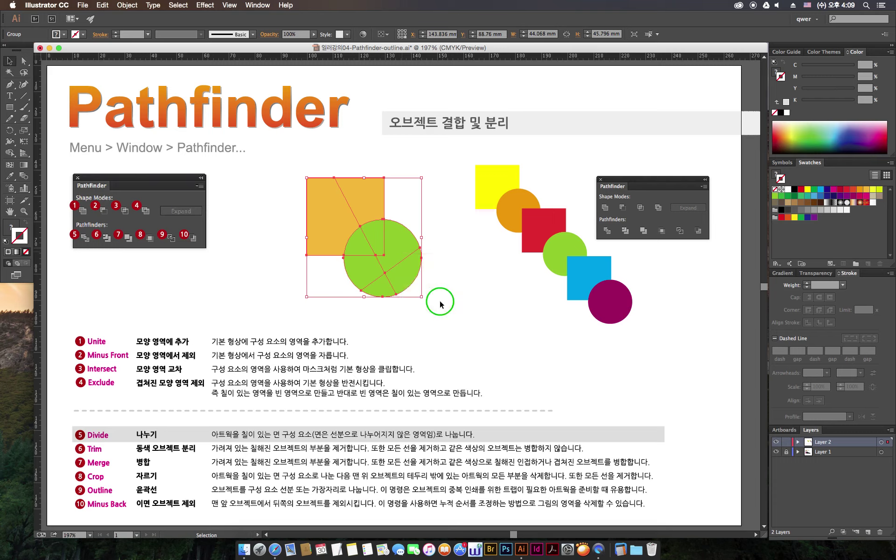
left_click(455, 256)
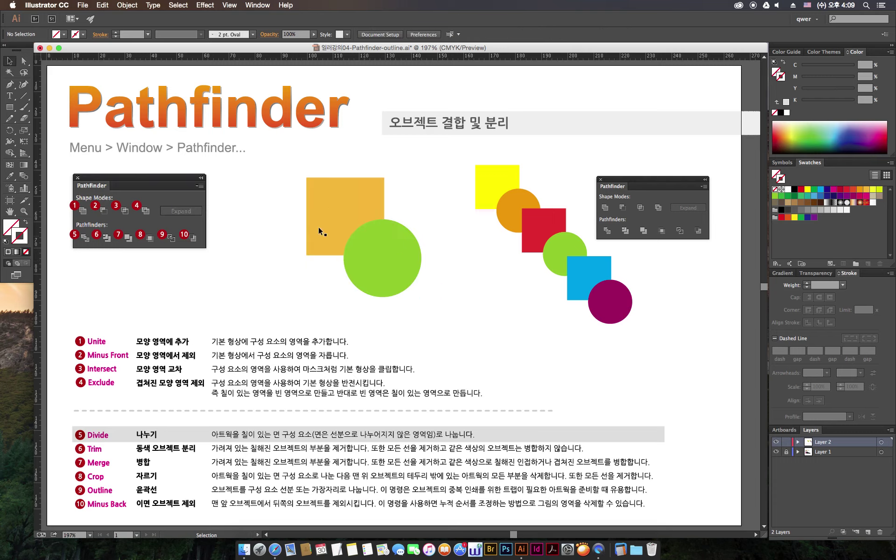
- Drag the orange and green pieces apart to show the cuts, then undo several moves
left_click_drag(319, 227, 283, 228)
left_click_drag(361, 205, 361, 190)
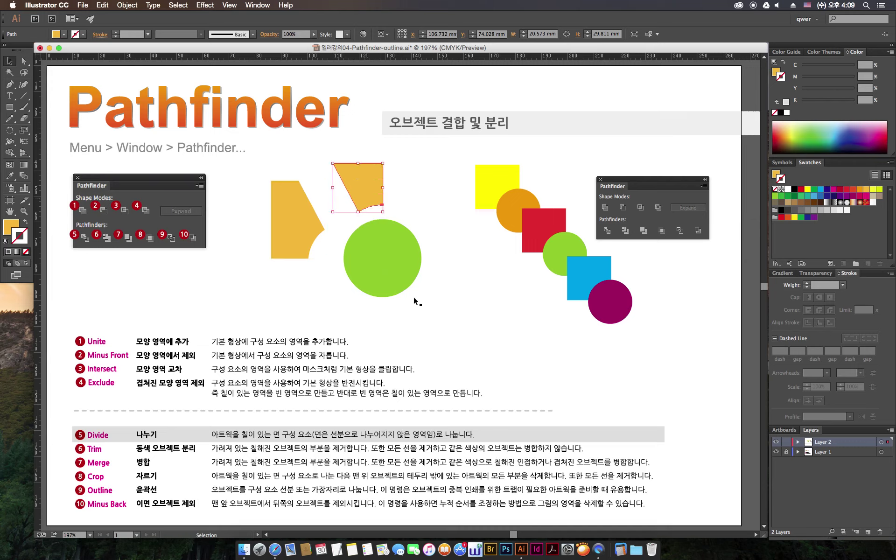
left_click_drag(411, 276, 437, 284)
left_click_drag(378, 287, 380, 308)
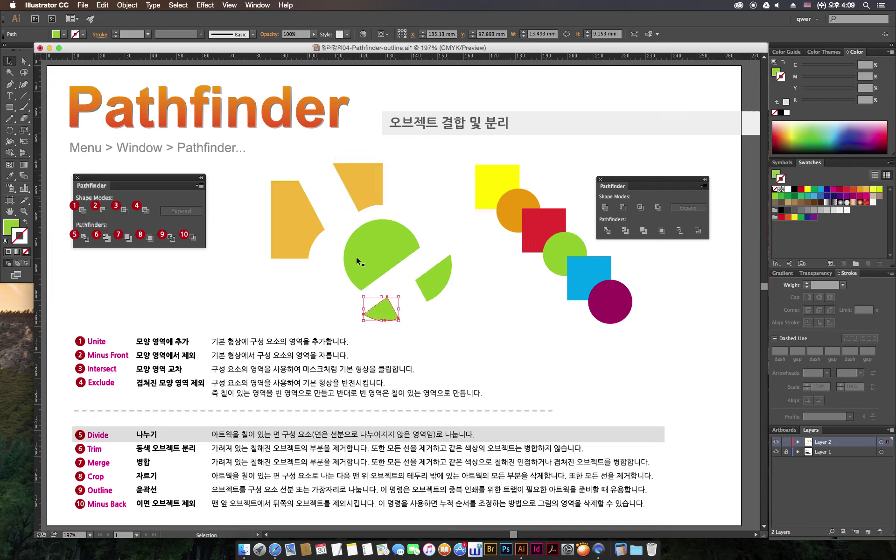
left_click_drag(356, 257, 330, 270)
mouse_move(394, 232)
left_mouse_down()
mouse_move(405, 230)
mouse_move(348, 248)
left_mouse_up()
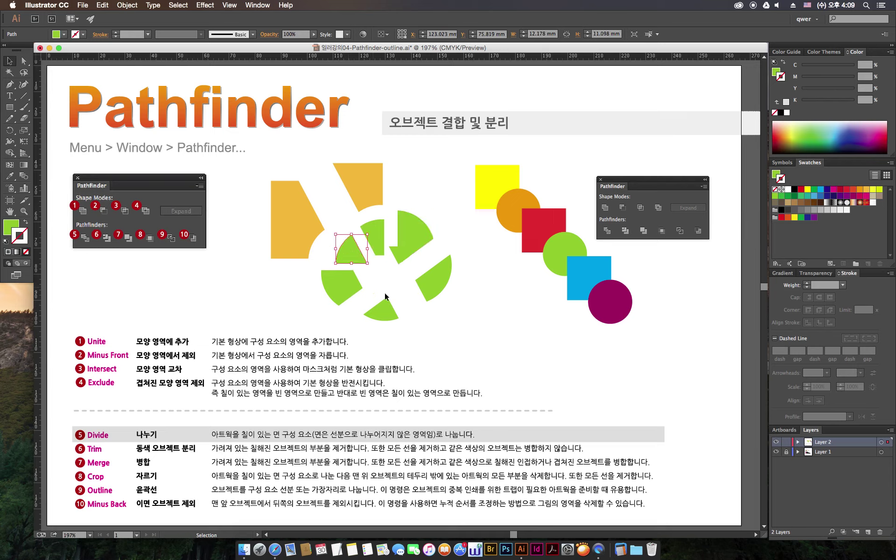
key("ctrl+z")
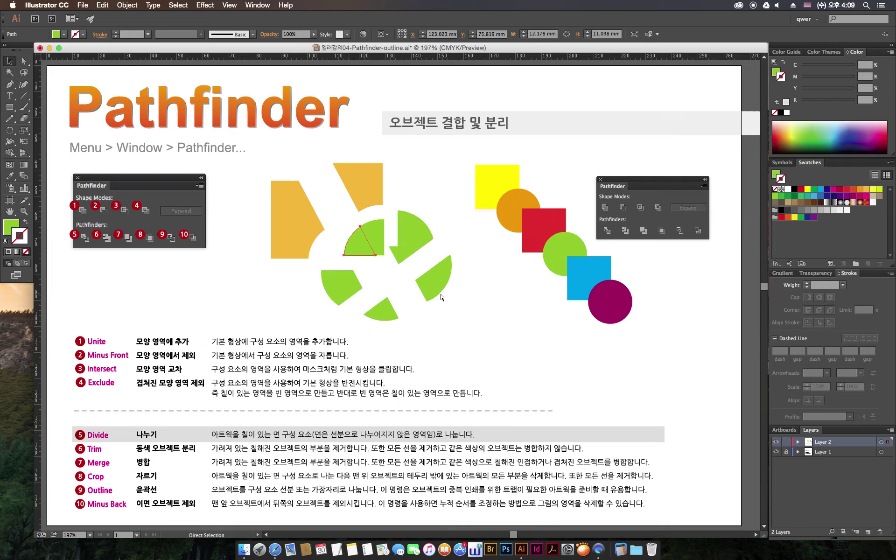
key("ctrl+z")
key("ctrl+z")
key("ctrl+z")
key("ctrl+z")
key("ctrl+z")
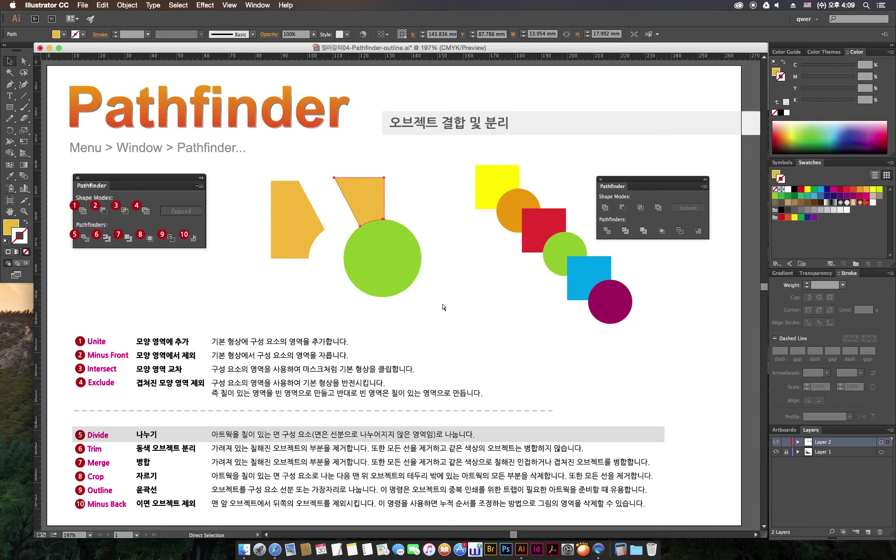
key("ctrl+z")
- Remove the leftover cut lines from the Divide demo and select the grey row highlight
key("ctrl+z")
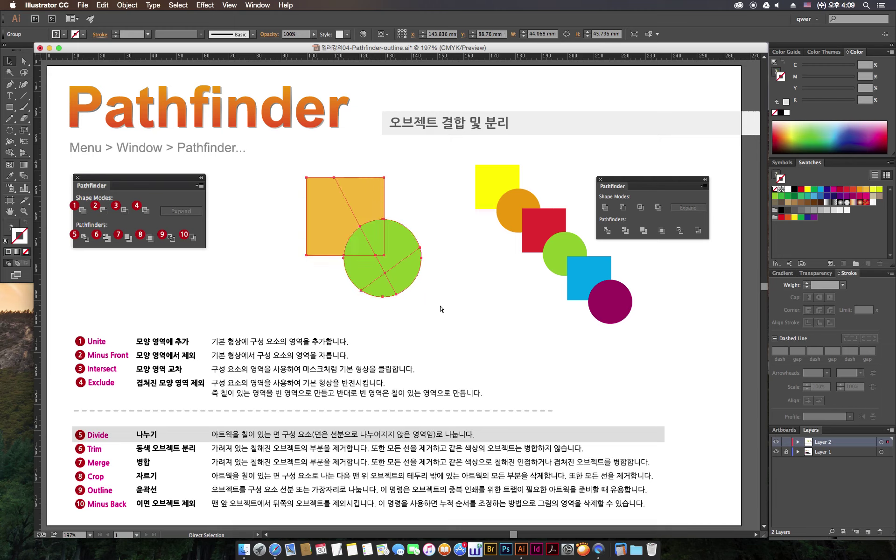
key("ctrl+z")
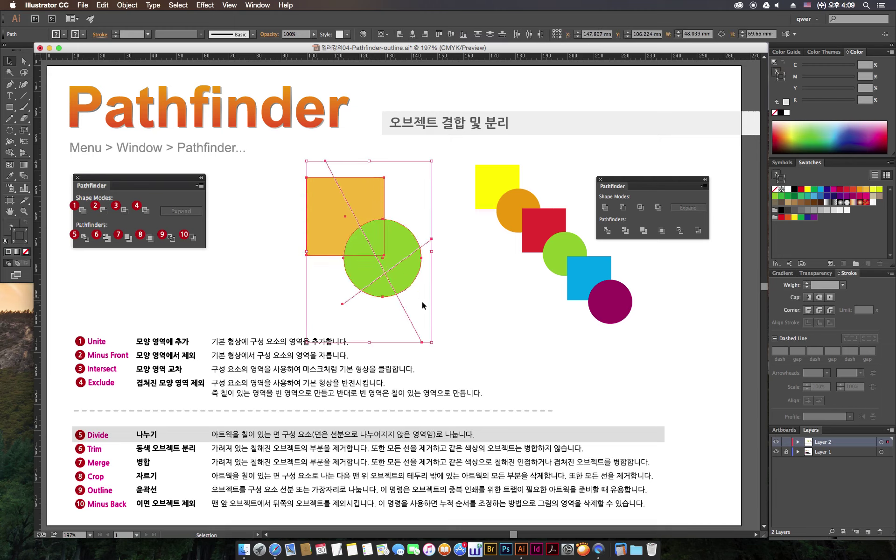
key("ctrl+z")
key("ctrl+z")
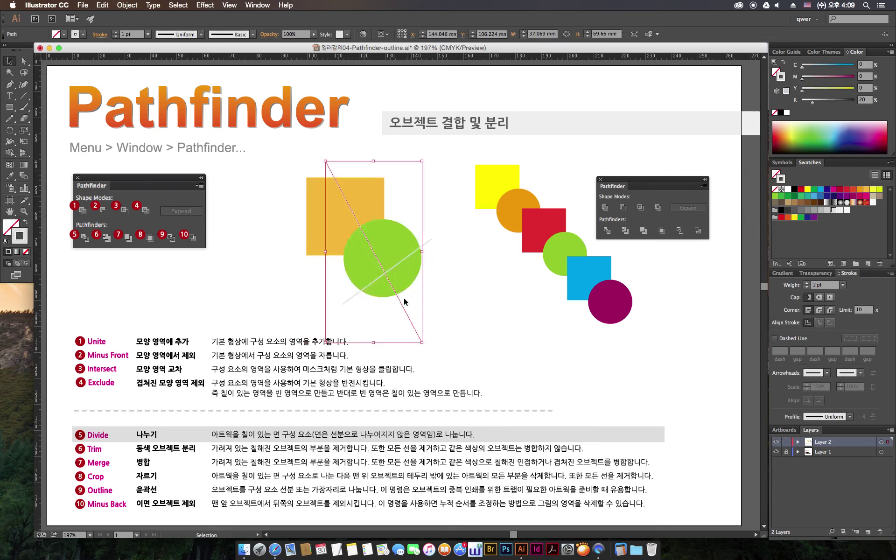
key("ctrl+z")
key("ctrl+z")
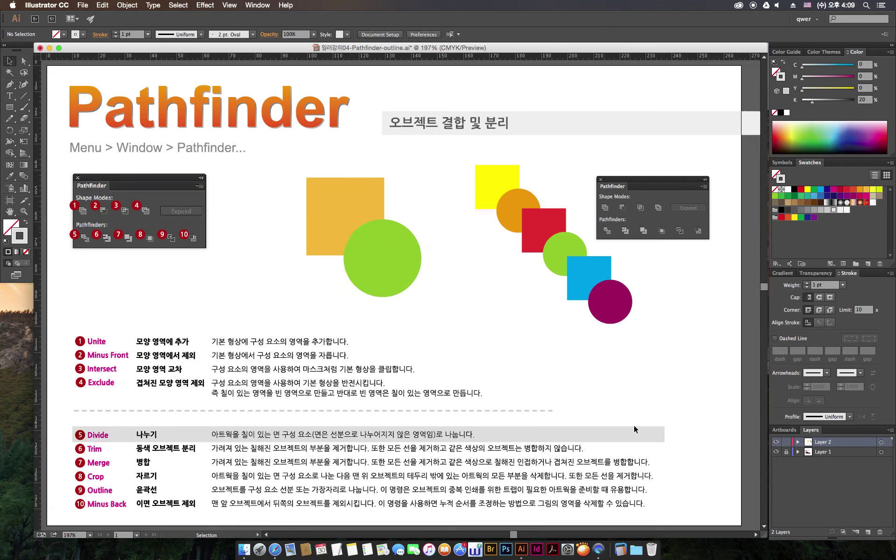
left_click(648, 453)
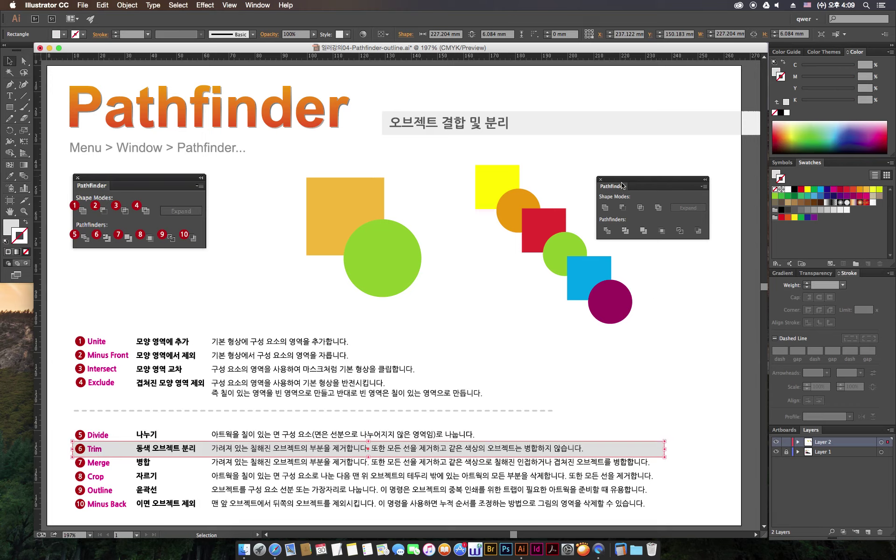
- Move the Pathfinder panel aside and select all six shapes in the diagonal row
left_click_drag(622, 186, 639, 182)
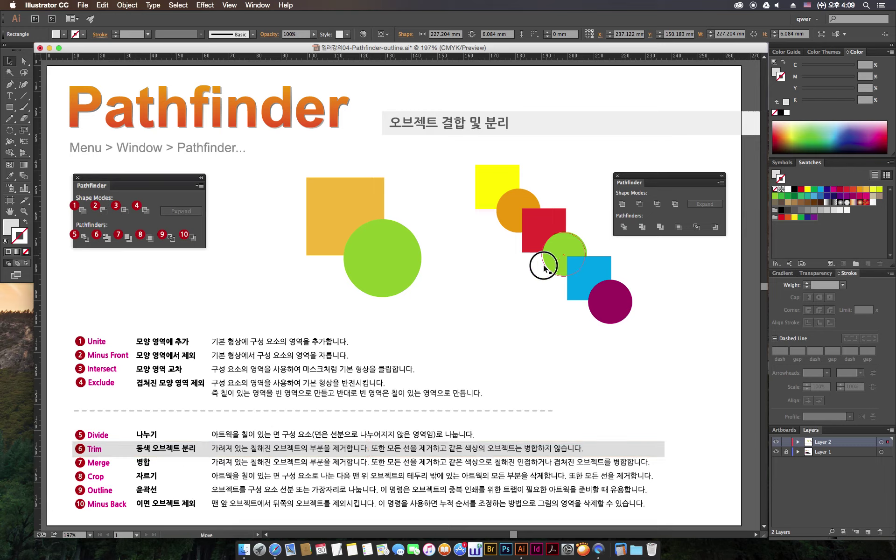
left_click_drag(556, 258, 535, 284)
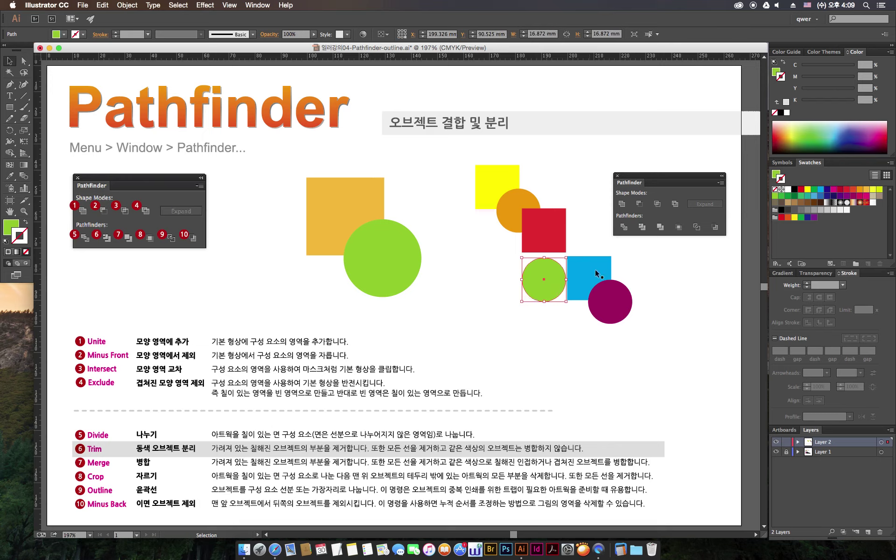
key("super+z")
mouse_move(610, 279)
left_mouse_down()
mouse_move(625, 271)
mouse_move(610, 278)
left_mouse_up()
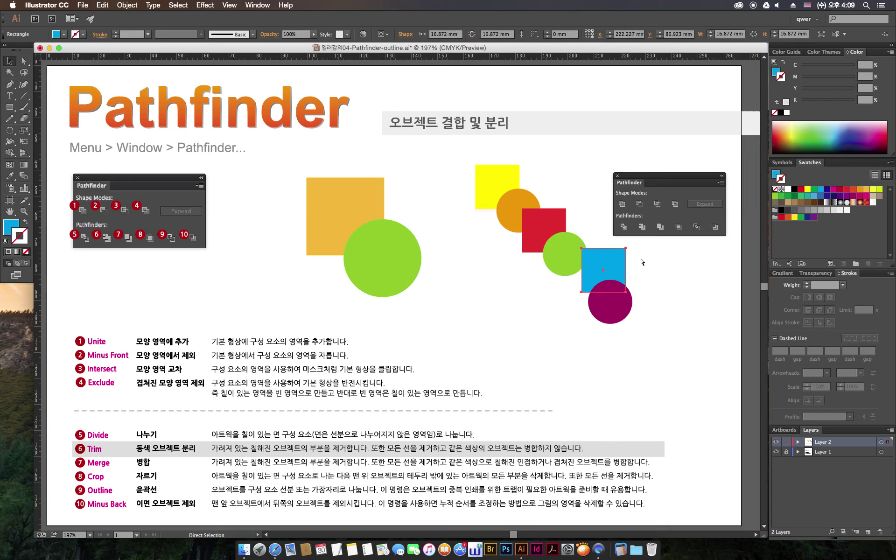
left_click_drag(638, 182, 646, 179)
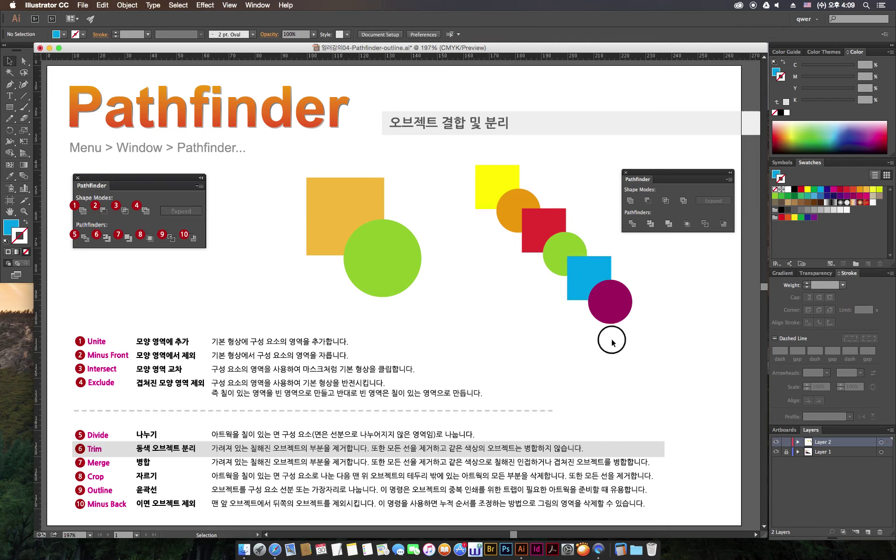
left_click_drag(610, 337, 466, 164)
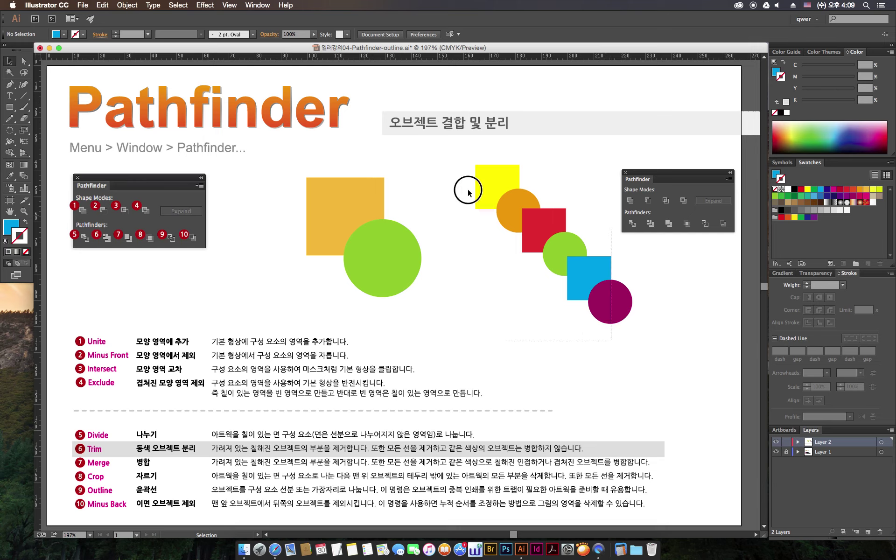
- Apply Trim to the diagonal row of shapes and ungroup the result
left_click(652, 226)
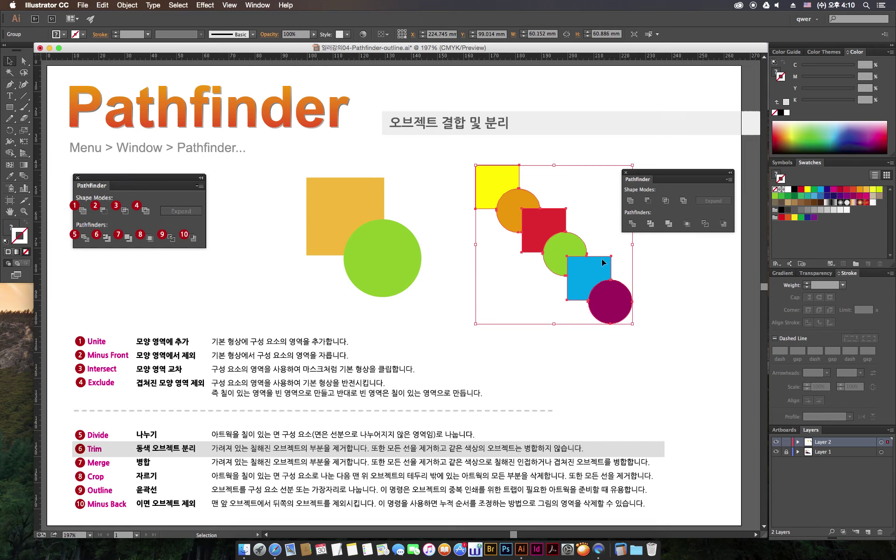
right_click(560, 240)
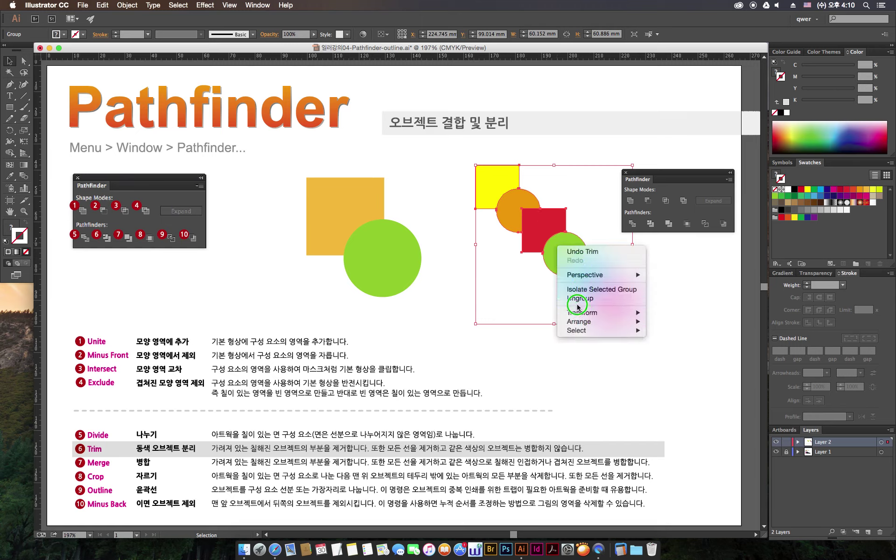
left_click(583, 300)
left_click(670, 294)
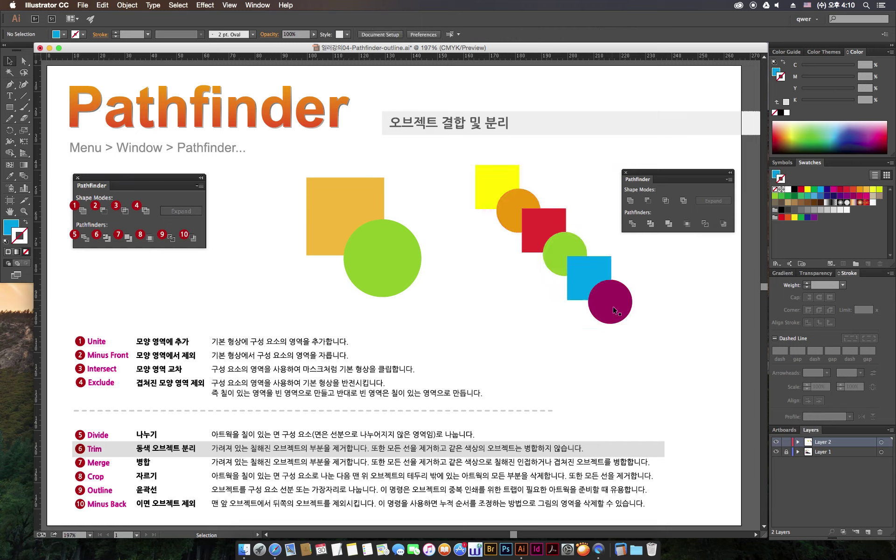
- Pull the purple, blue, green, red, orange and yellow trimmed pieces apart
left_click_drag(613, 307, 646, 329)
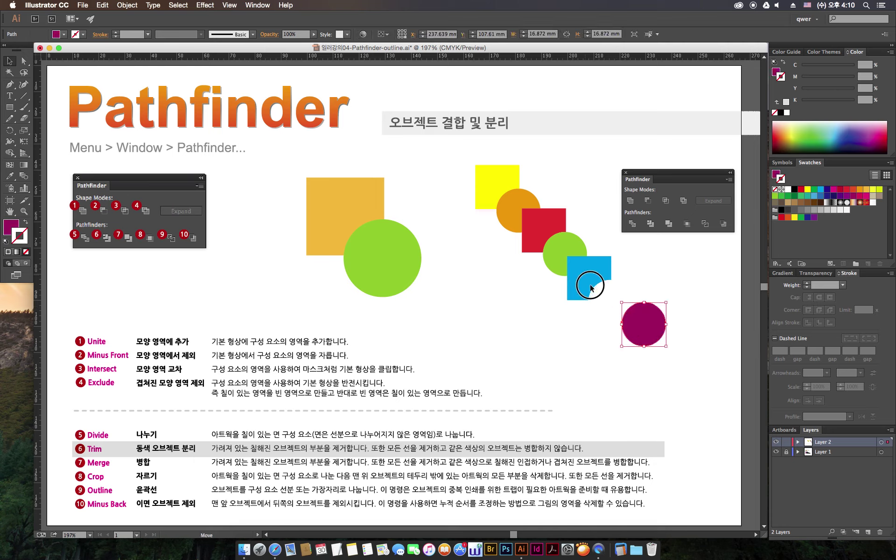
left_click_drag(579, 277, 588, 296)
left_click_drag(559, 256, 550, 278)
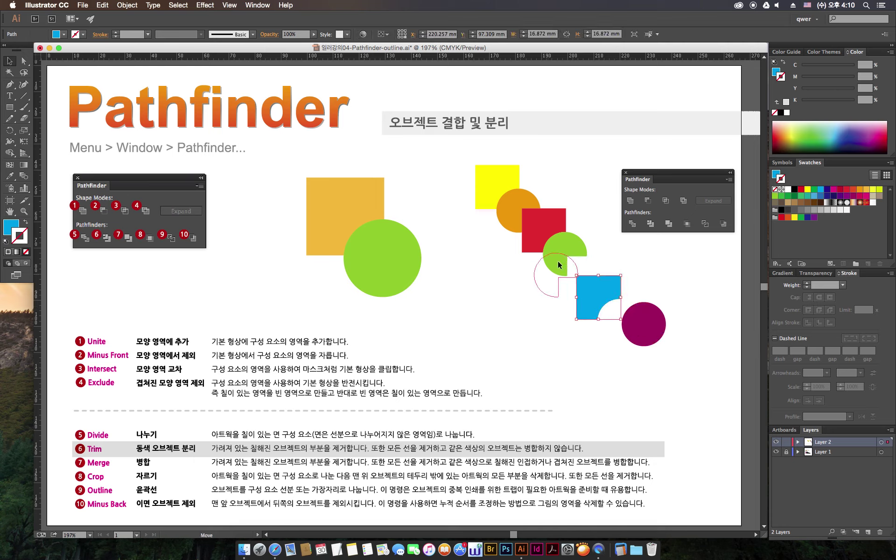
left_click_drag(544, 223, 562, 216)
left_click_drag(507, 213, 486, 229)
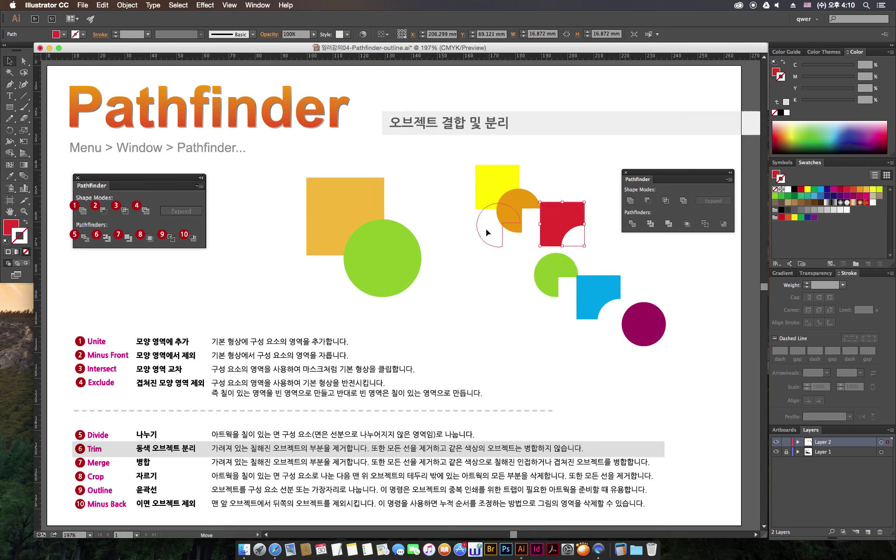
left_click_drag(481, 178, 466, 168)
left_click(469, 311)
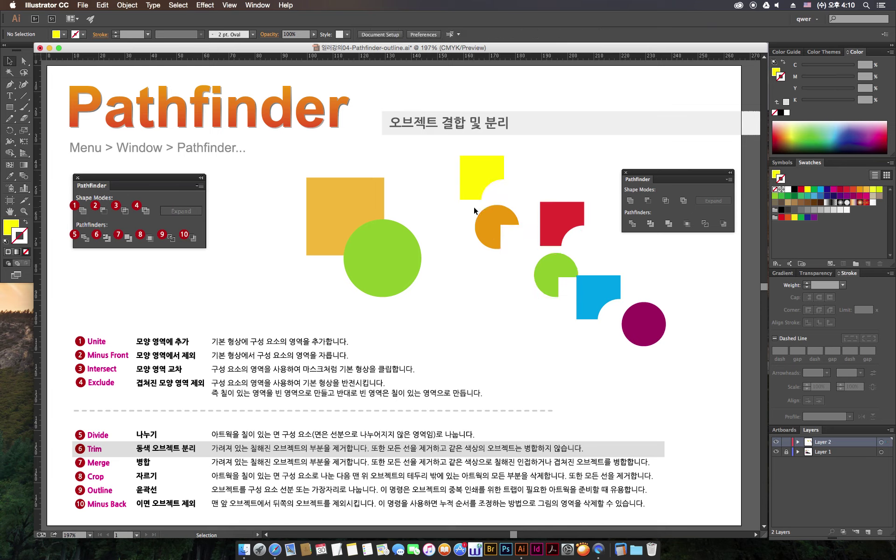
- Undo the Trim to restore the overlapping shapes and move the grey highlight to Merge
key("a")
left_click_drag(480, 177, 496, 186)
left_click_drag(495, 229, 515, 213)
key("super+z")
key("super+z")
key("super+z")
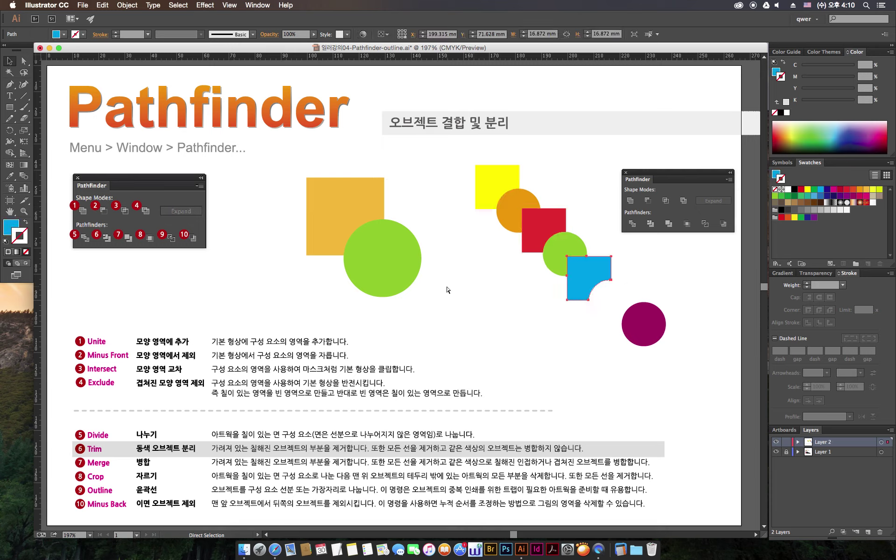
key("super+z")
key("super+z")
left_click_drag(635, 163, 471, 324)
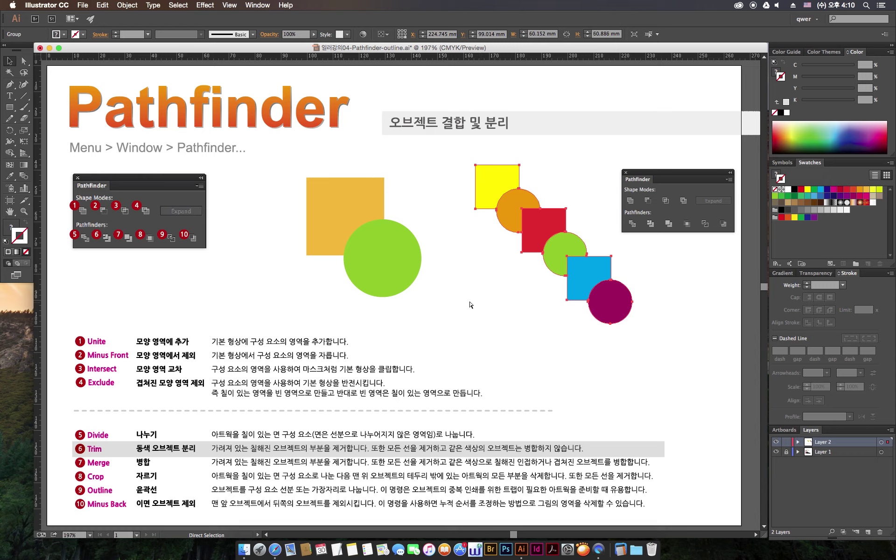
left_click(469, 256)
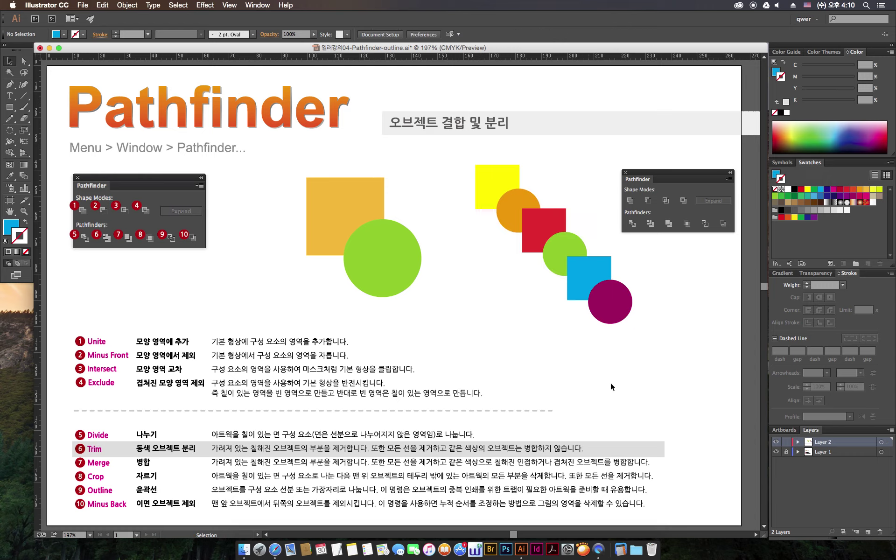
mouse_move(659, 444)
left_mouse_down()
mouse_move(656, 462)
mouse_move(665, 462)
left_mouse_up()
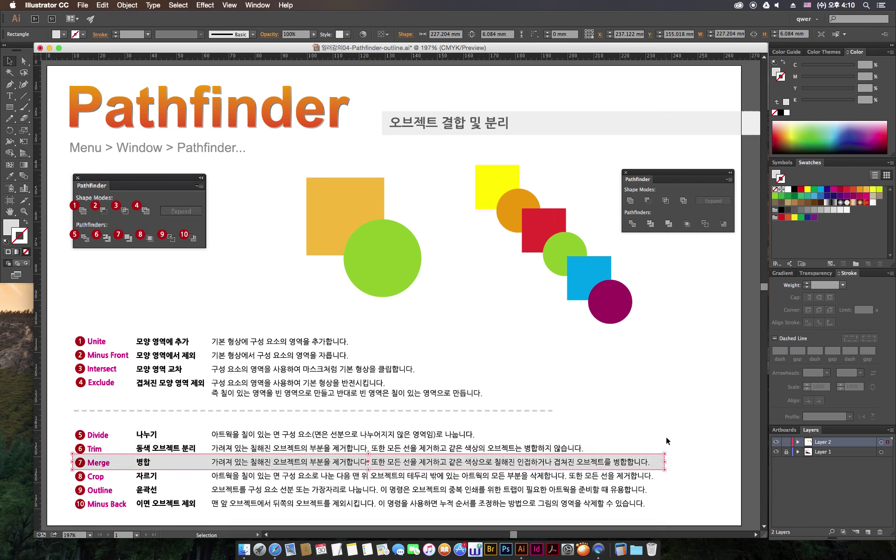
- Duplicate the green circle onto the orange square's other side and select all three shapes
left_click(605, 355)
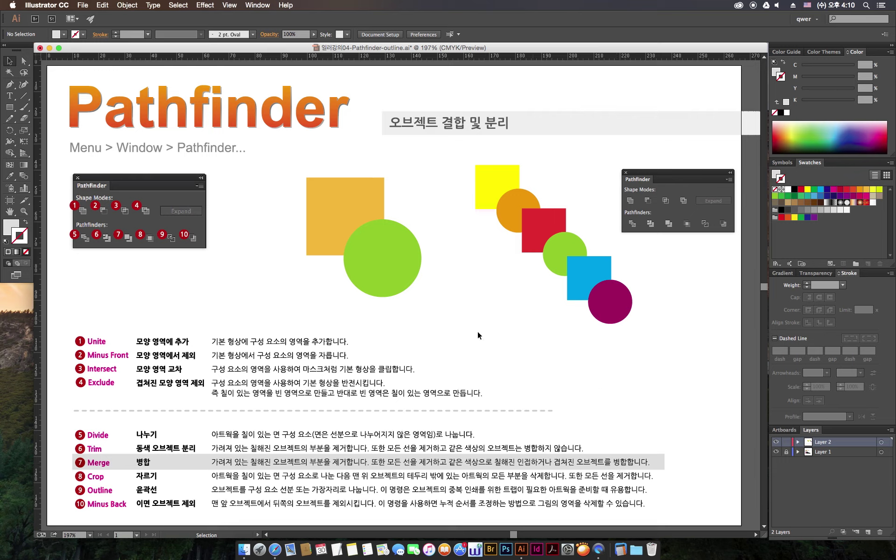
left_click(374, 279)
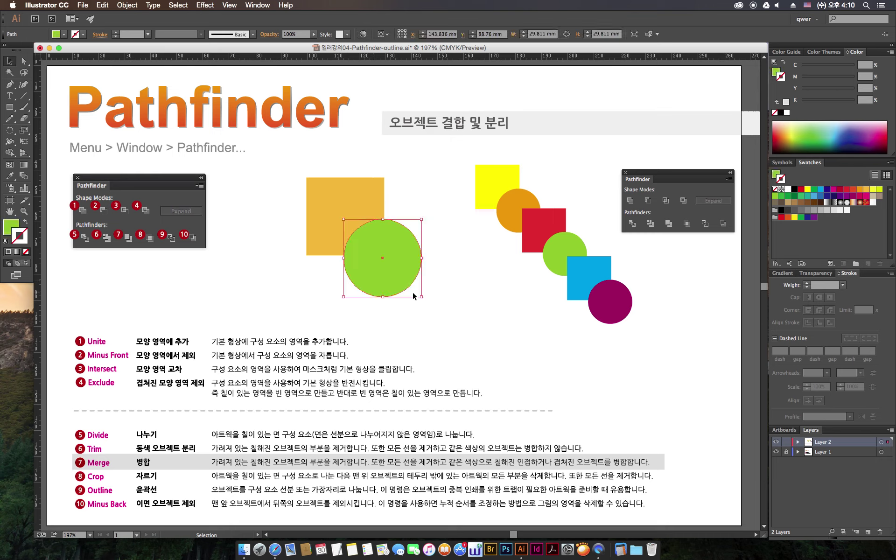
left_click_drag(405, 272, 326, 301)
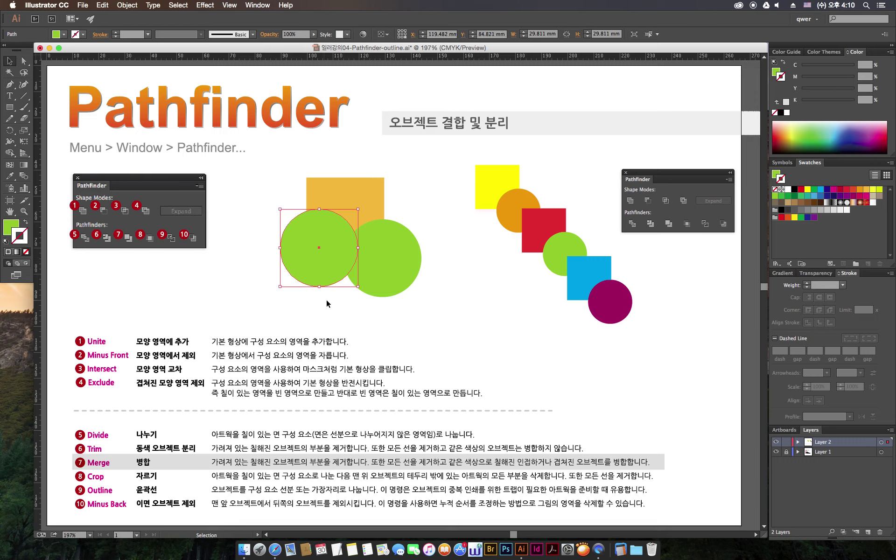
left_click(377, 310)
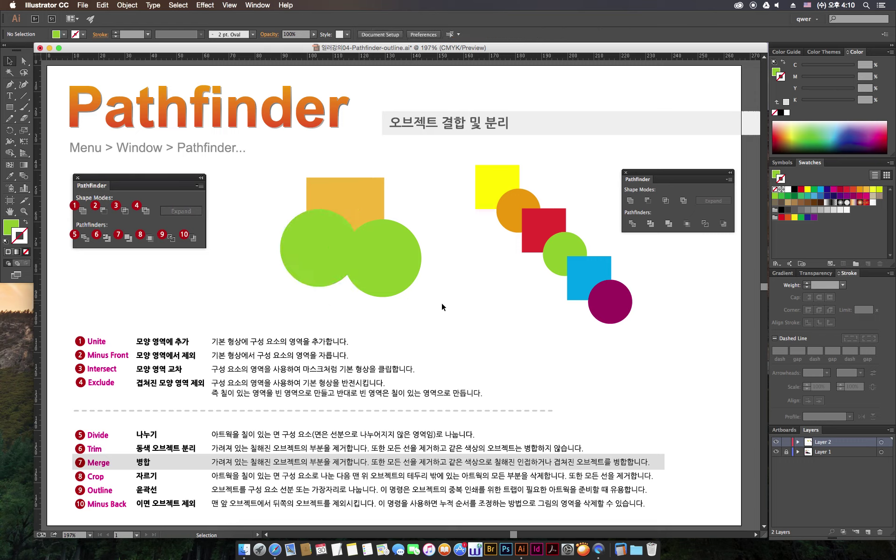
left_click_drag(442, 307, 310, 203)
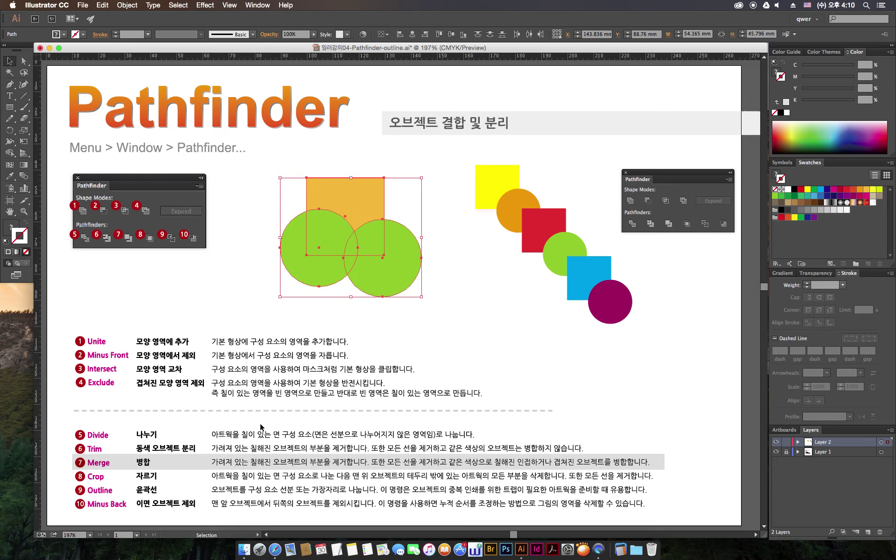
left_click(282, 267)
left_click_drag(296, 262, 300, 255)
key("ctrl+a")
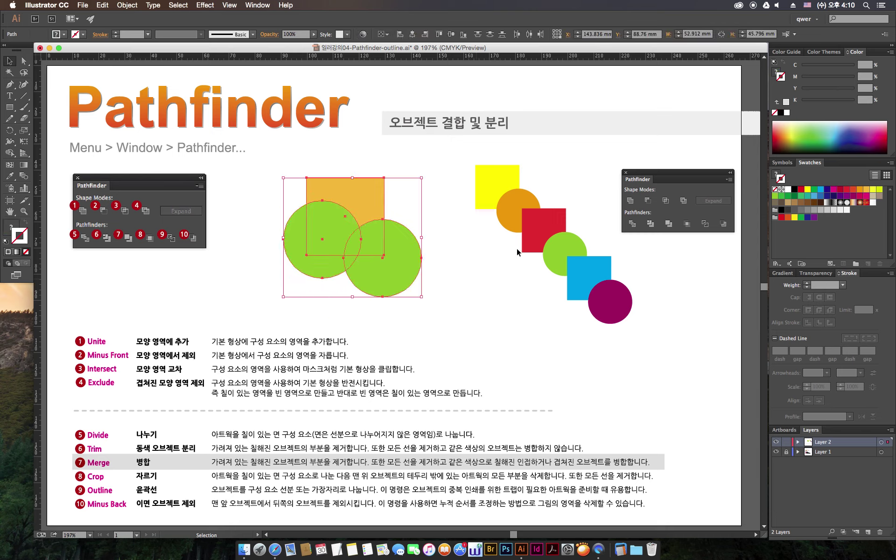
- Trim the three shapes, ungroup them, and pull the pieces apart to show the cuts
left_click(650, 223)
right_click(319, 255)
left_click(356, 308)
left_click_drag(317, 251, 275, 283)
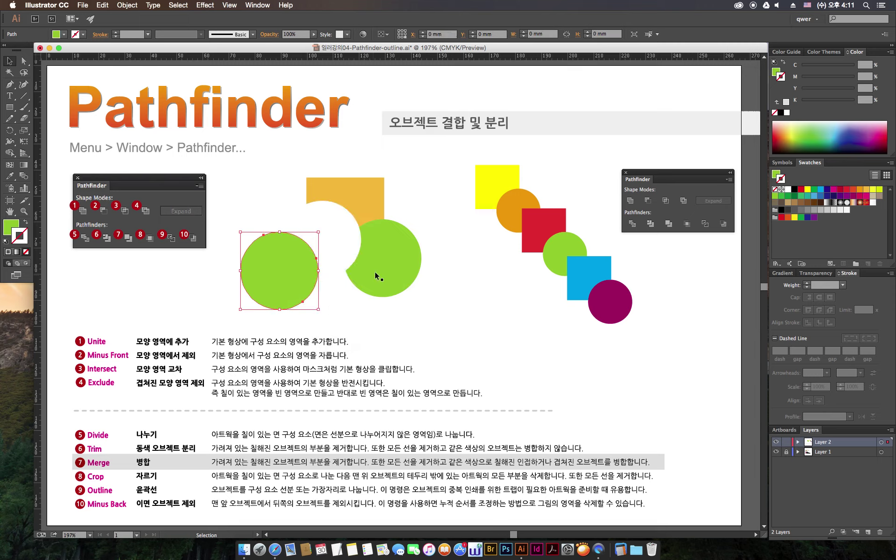
left_click_drag(376, 276, 394, 295)
left_click_drag(379, 201, 394, 183)
- Undo the Trim and reselect the orange square and both green circles
key("super+z")
key("super+z")
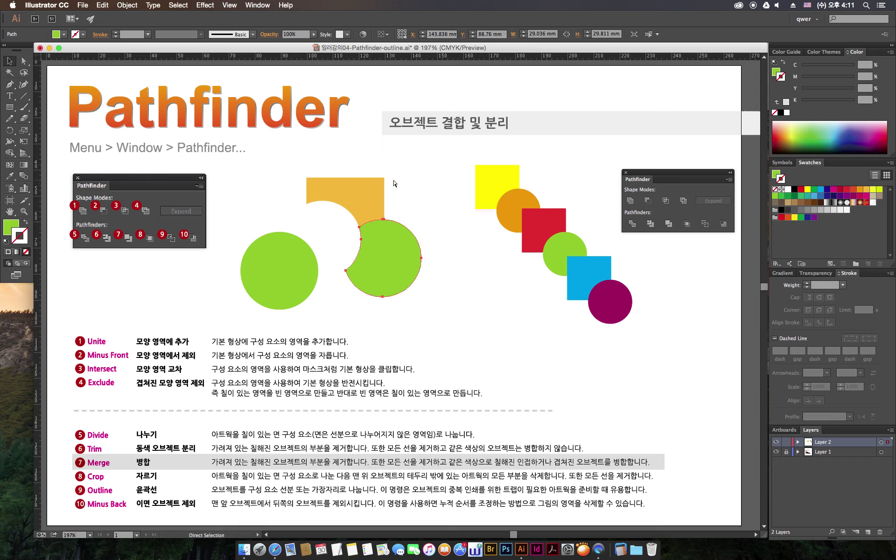
key("super+z")
key("v")
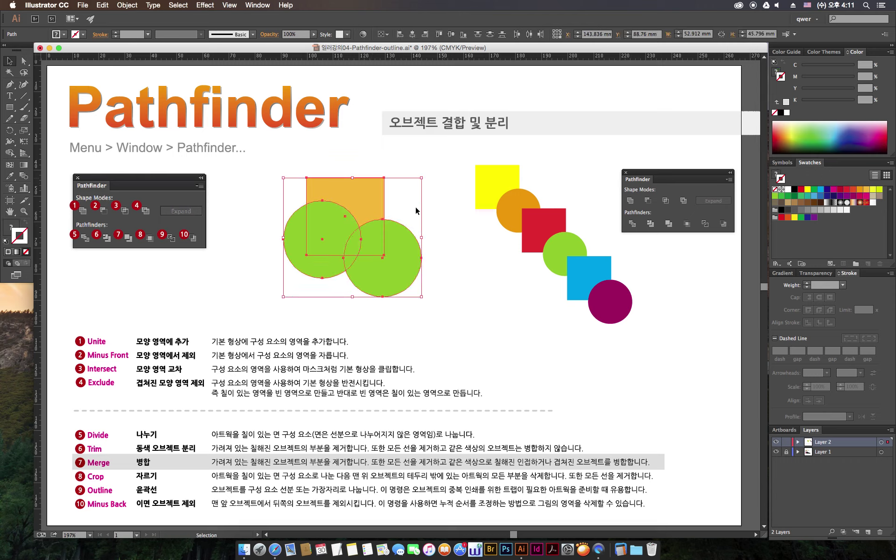
left_click_drag(424, 192, 314, 294)
- Merge the three shapes, ungroup them, and pull the green shape aside to reveal the cut-out
left_click(668, 228)
right_click(269, 262)
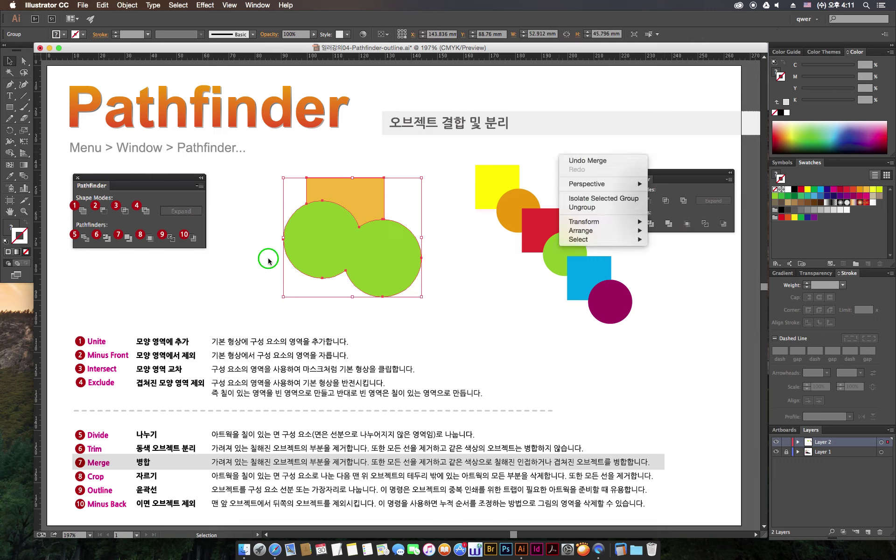
right_click(371, 208)
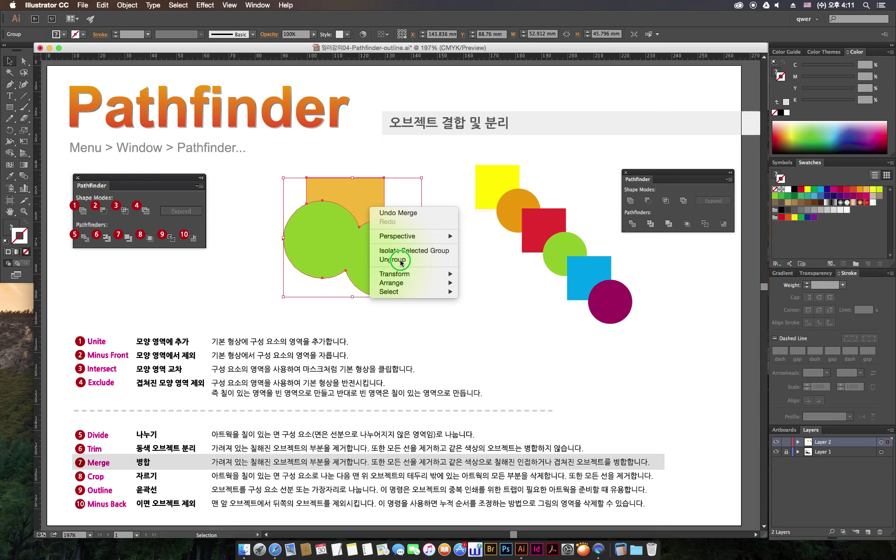
left_click(400, 260)
left_click(452, 236)
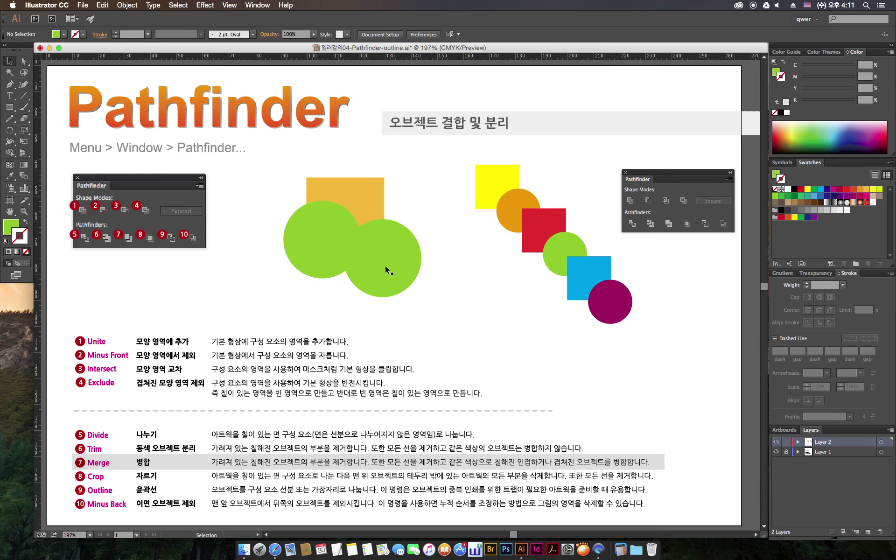
left_click_drag(385, 265, 374, 292)
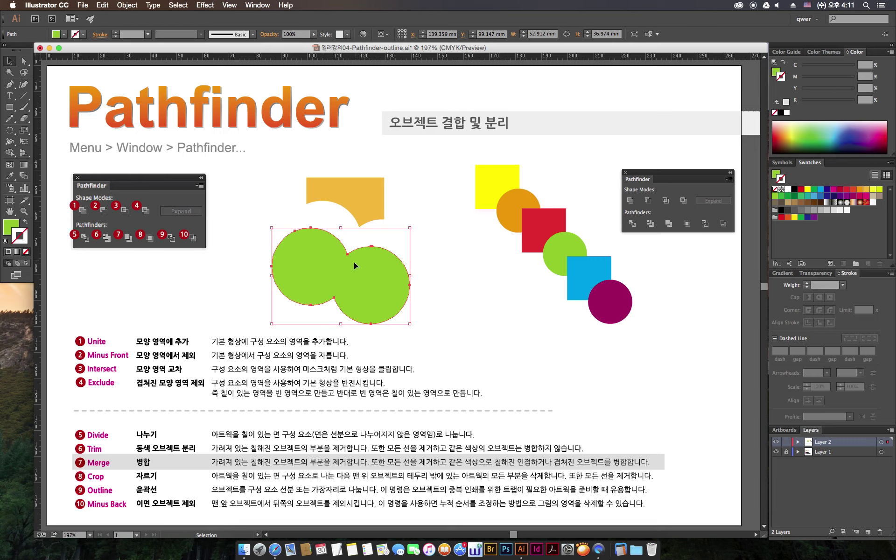
- Undo the Merge, delete the left green circle, and copy the grey highlight onto the Crop row
key("ctrl+z")
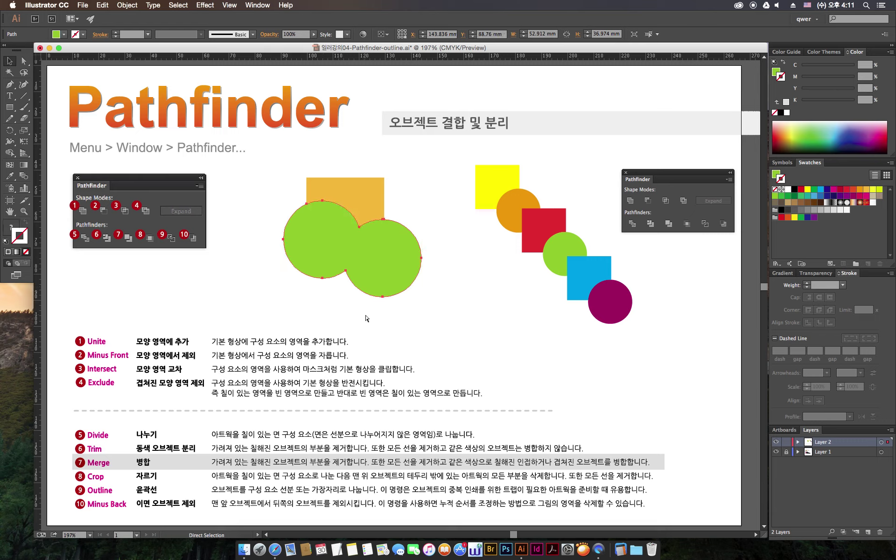
key("ctrl+z")
key("v")
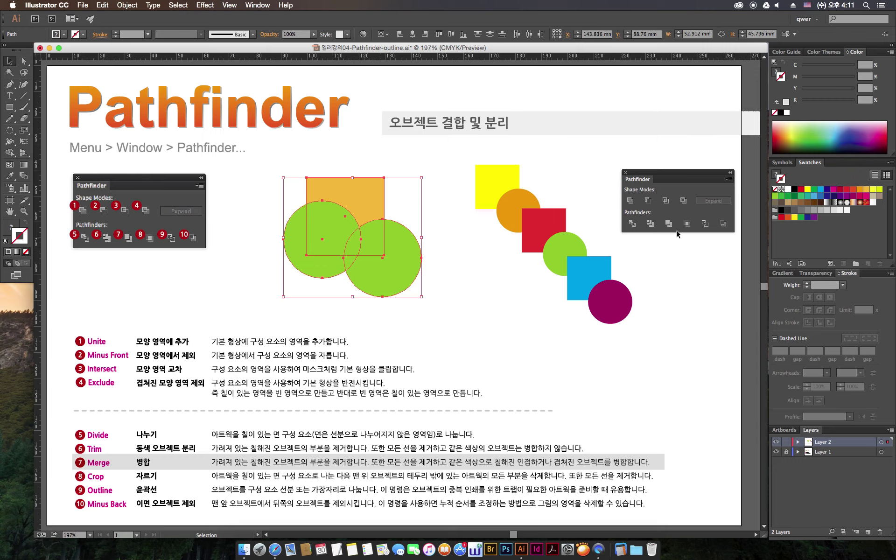
left_click(504, 316)
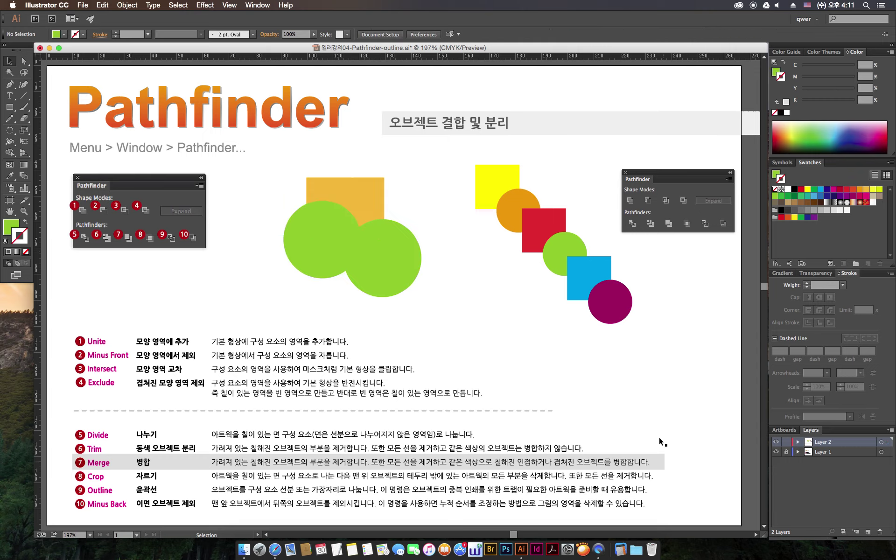
left_click(321, 261)
key("Delete")
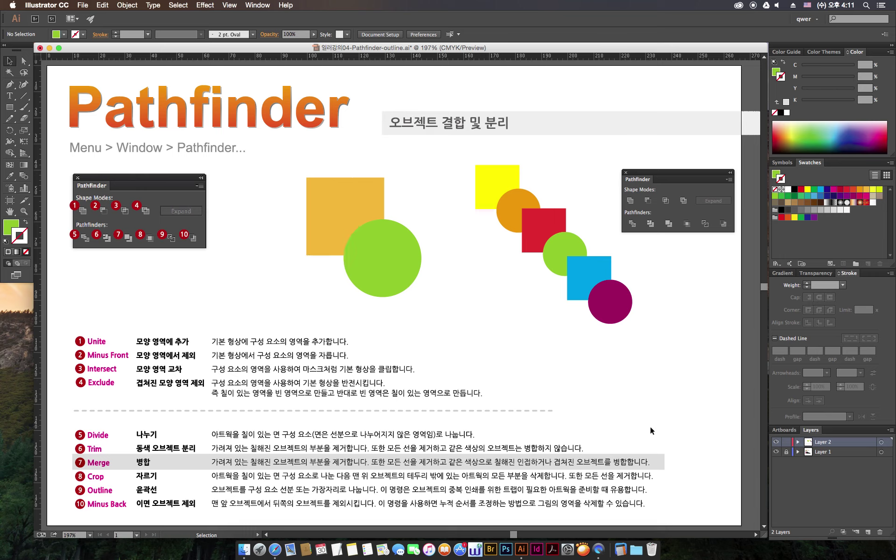
left_click_drag(654, 460, 661, 477)
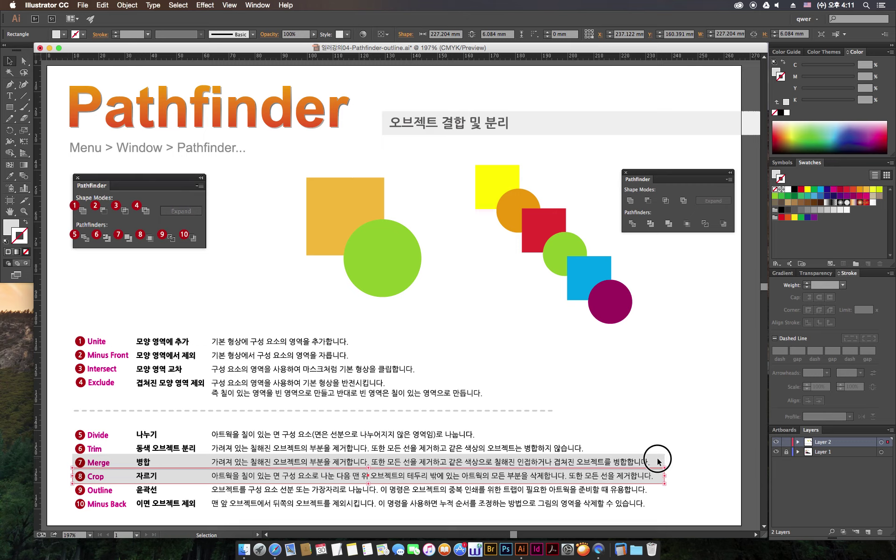
- Delete the Merge-row highlight, then try Crop on the right-hand stack and undo it
left_click(658, 457)
key("Delete")
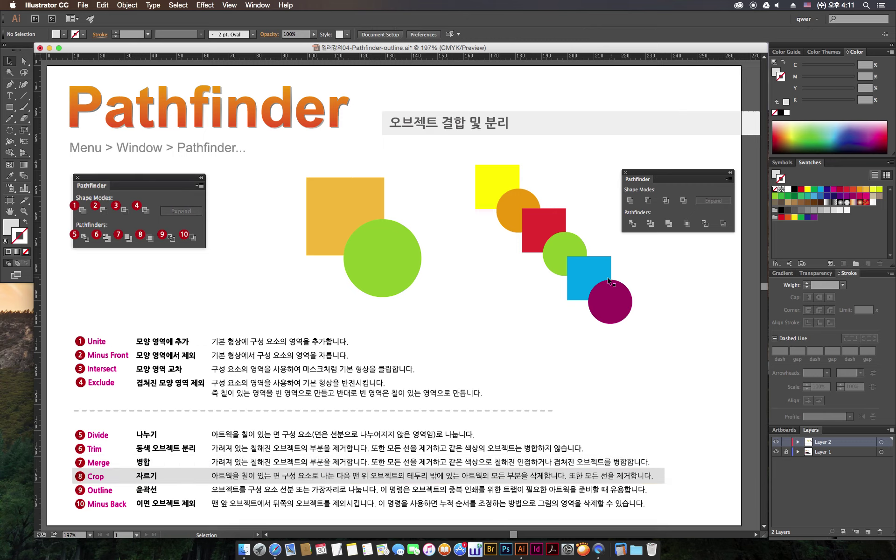
left_click_drag(642, 326, 491, 161)
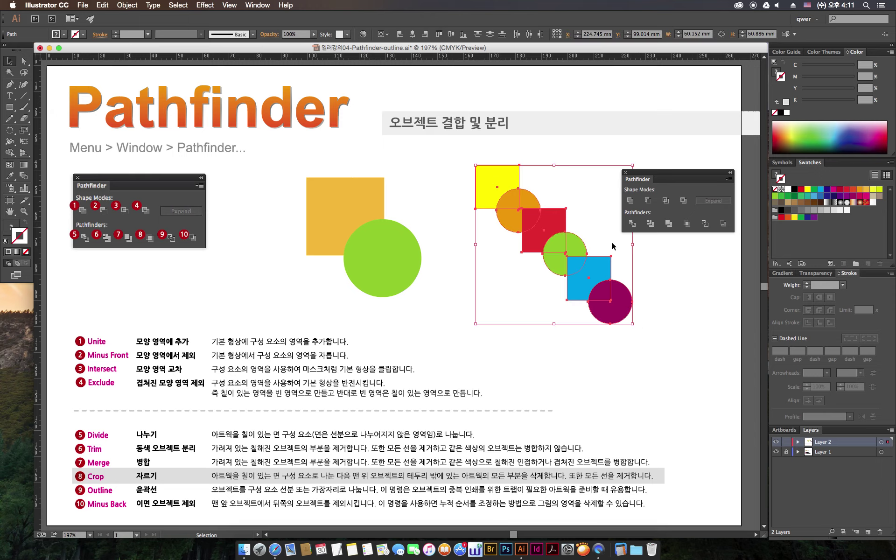
left_click(687, 225)
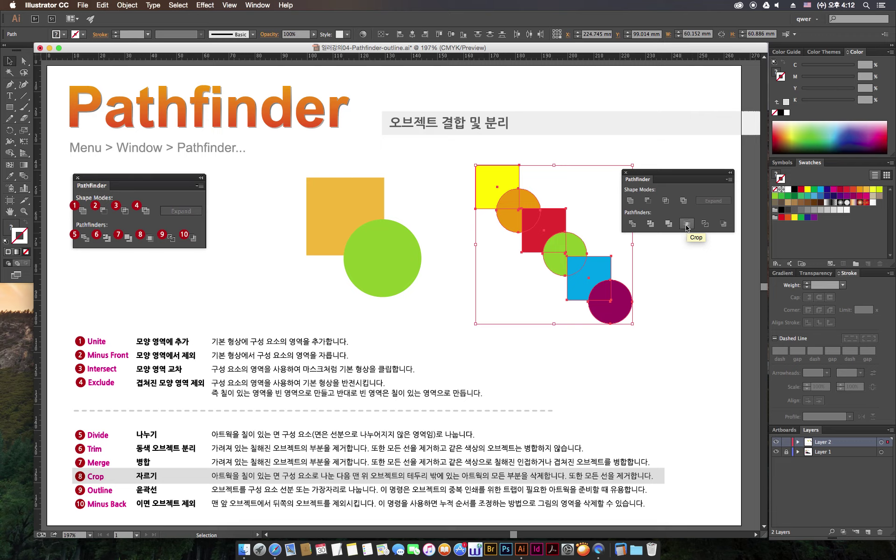
left_click(688, 226)
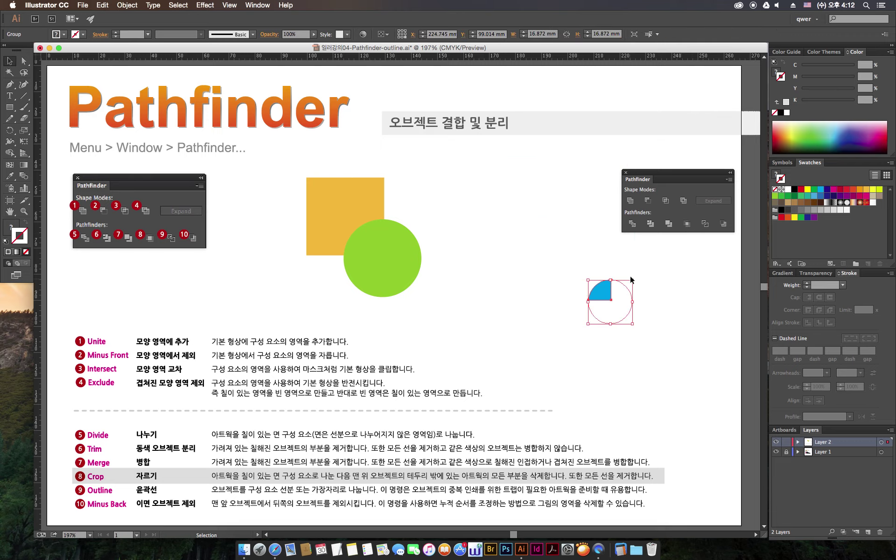
key("ctrl+z")
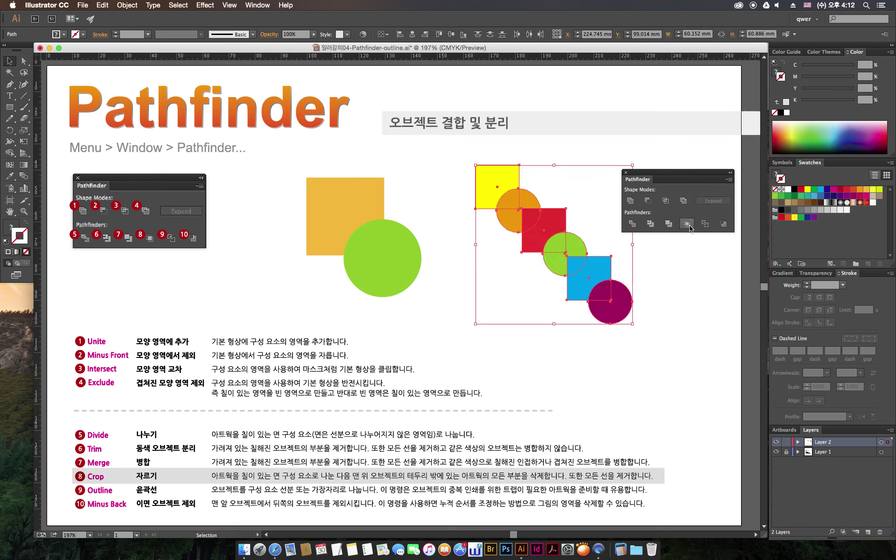
left_click(687, 224)
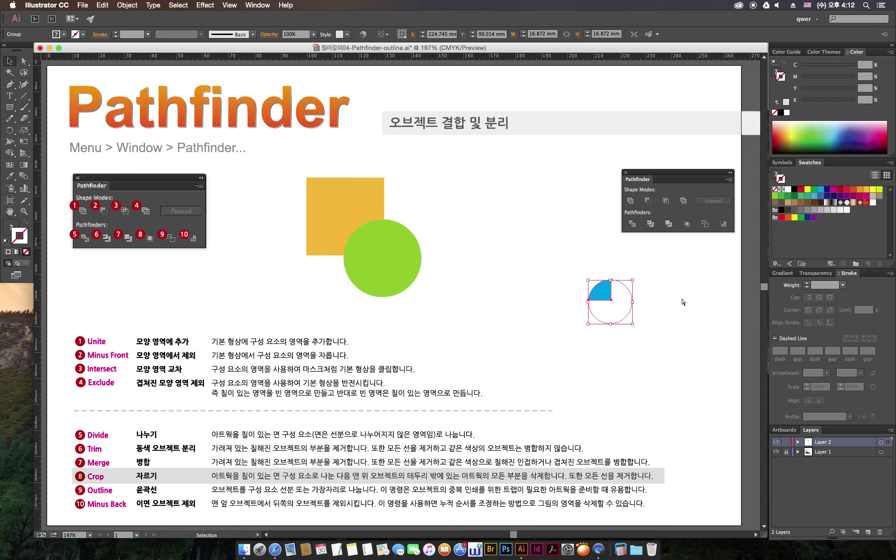
key("ctrl+z")
- Crop the orange square with the green circle, ungroup and separate the pieces, then undo
left_click(463, 290)
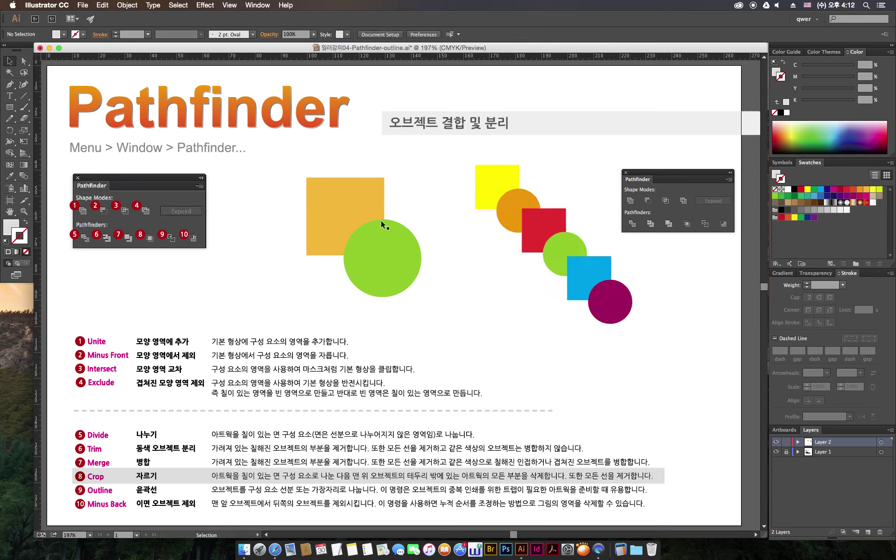
left_click_drag(406, 192, 314, 298)
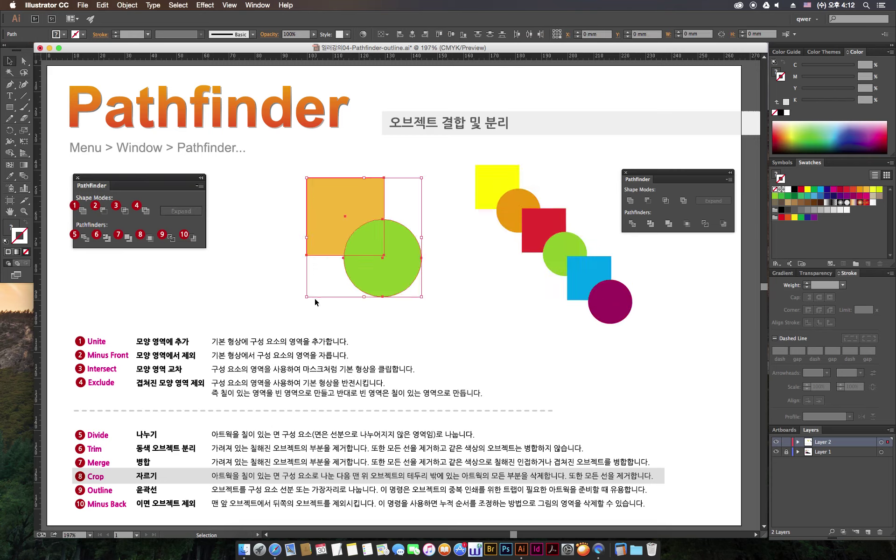
left_click(686, 225)
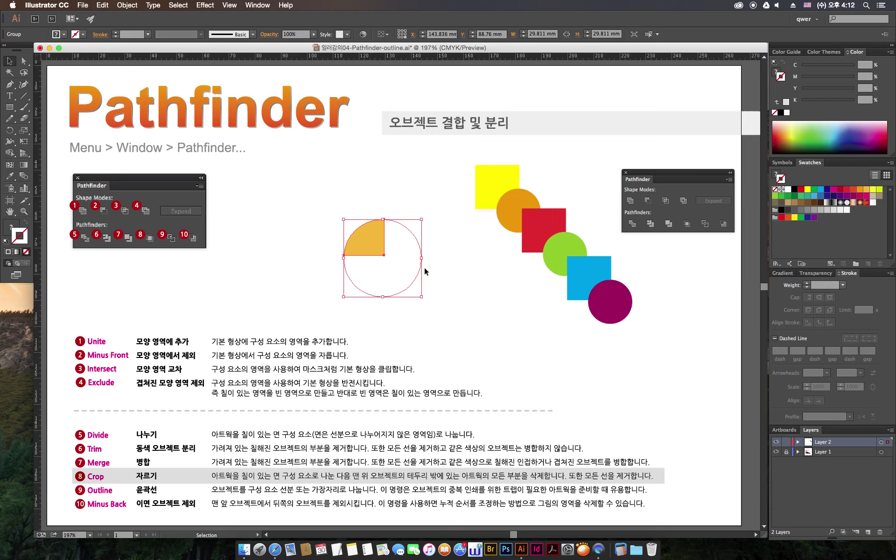
right_click(405, 259)
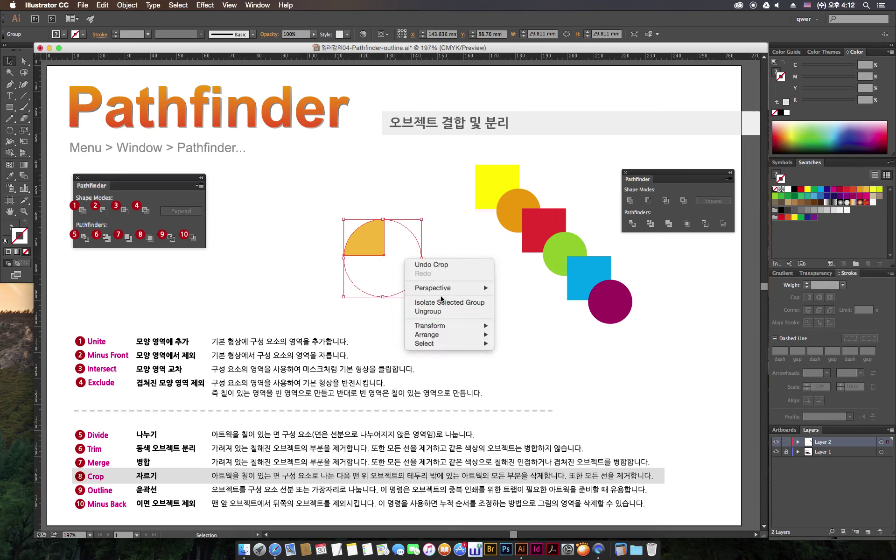
left_click(428, 311)
left_click(449, 244)
left_click_drag(419, 247, 455, 278)
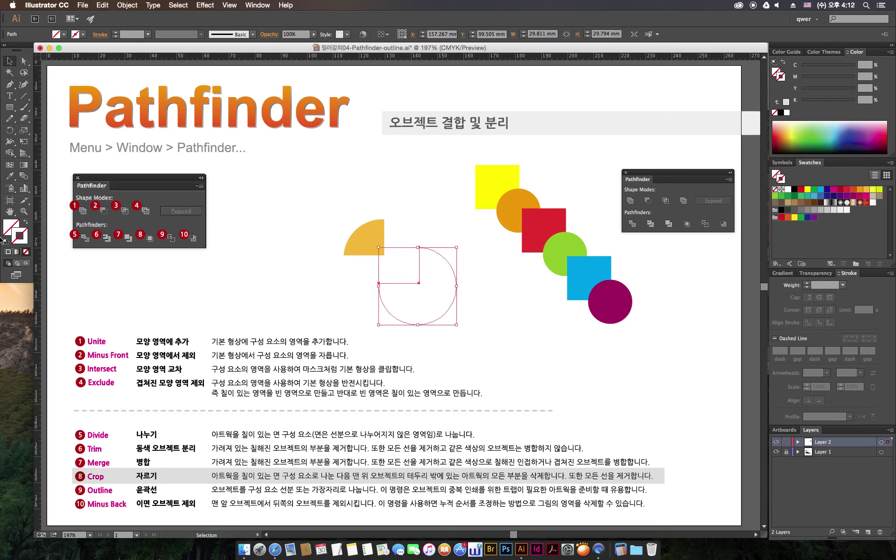
key("a")
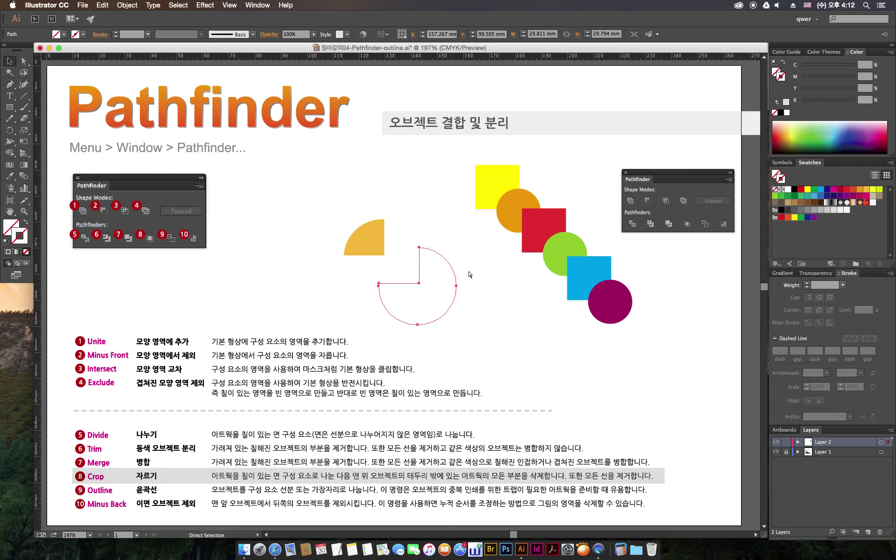
key("ctrl+z")
key("ctrl+z")
key("ctrl+z")
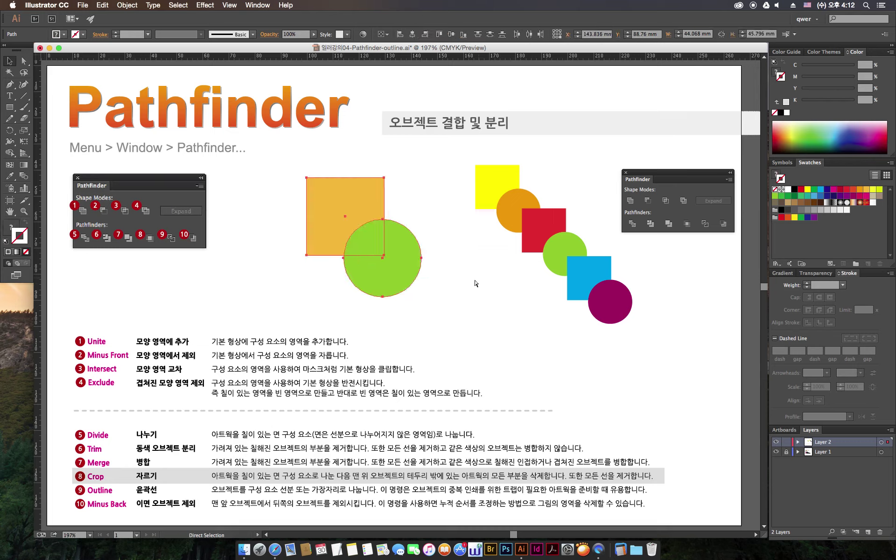
key("v")
left_click(461, 289)
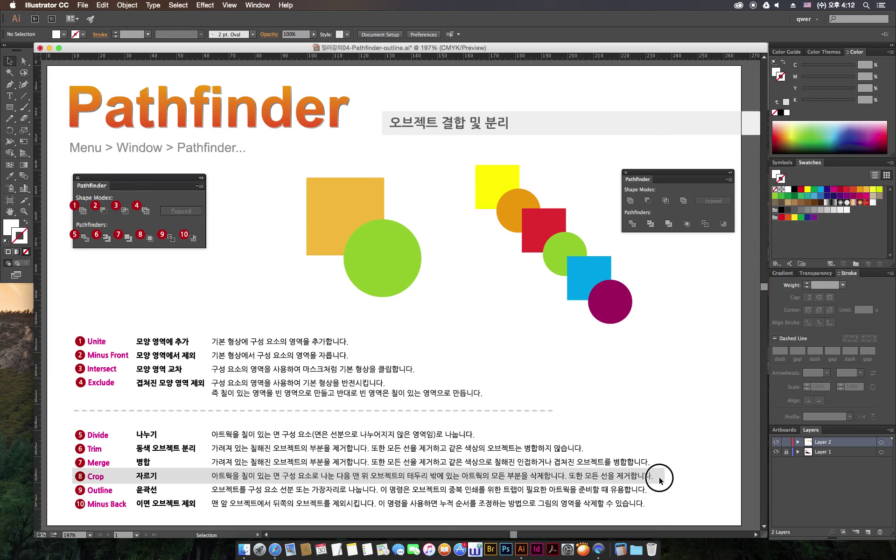
- Move the grey highlight to the Outline row and select the orange square and green circle
left_click_drag(660, 481, 667, 491)
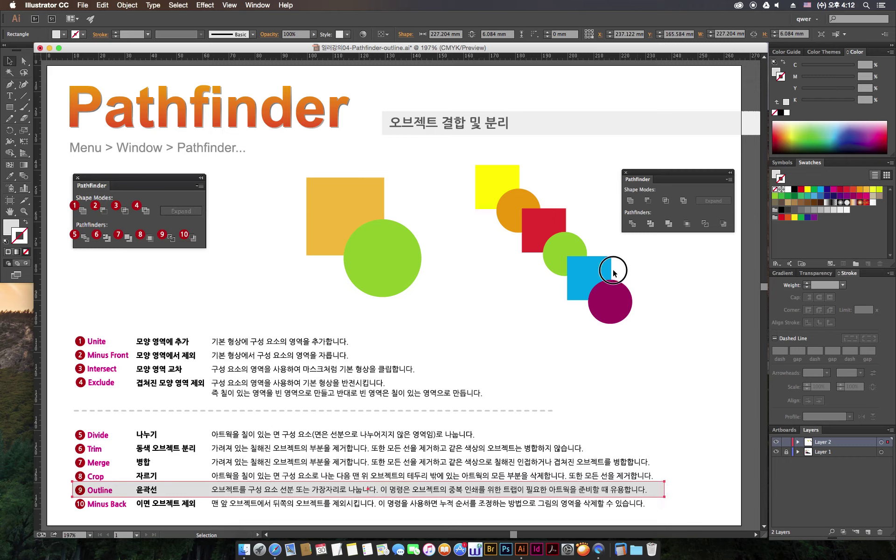
left_click_drag(614, 271, 481, 171)
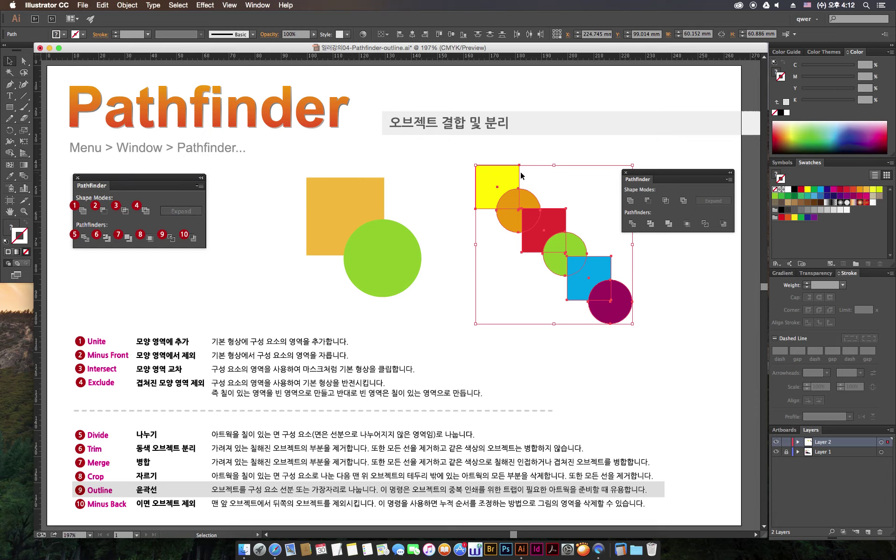
left_click(406, 202)
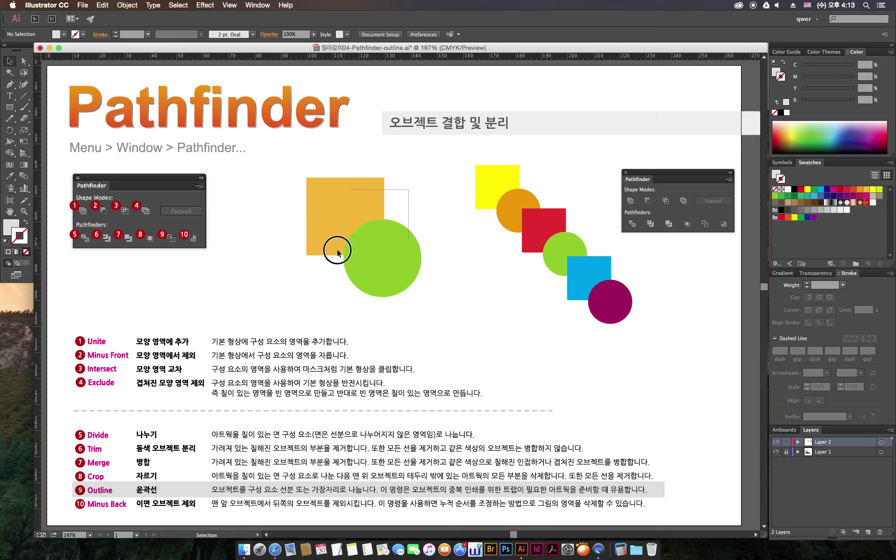
left_click_drag(408, 191, 332, 262)
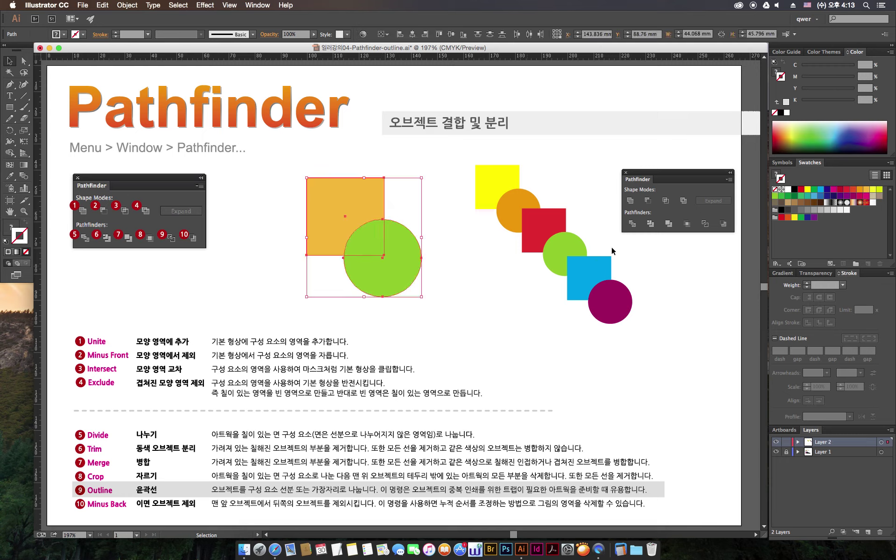
left_click(705, 224)
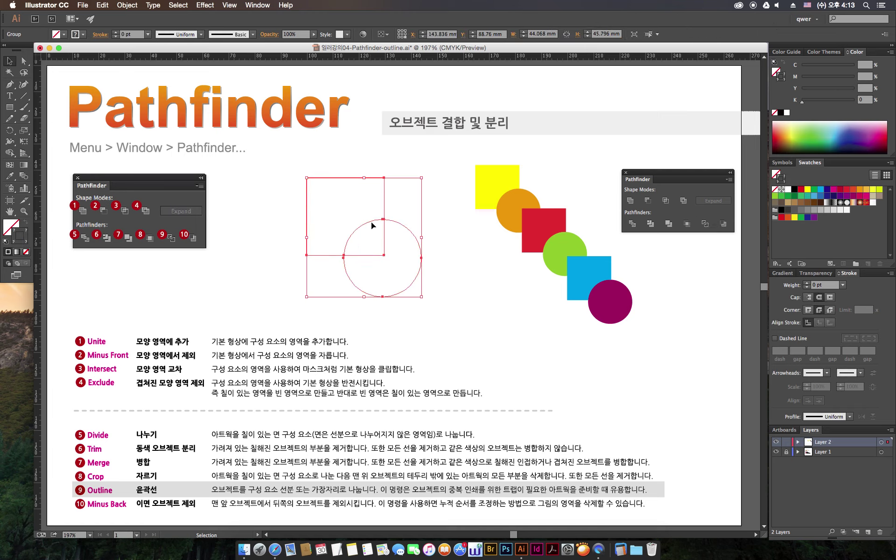
left_click(429, 239)
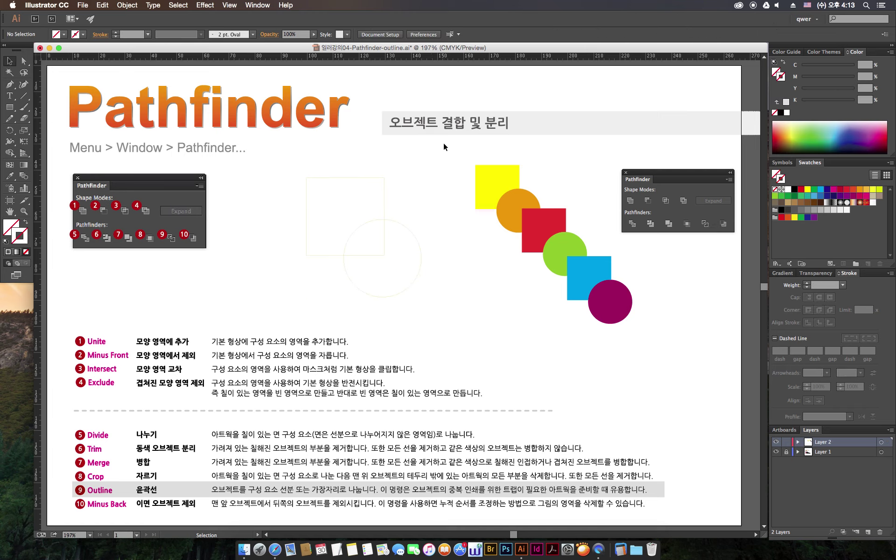
left_click(408, 228)
right_click(402, 226)
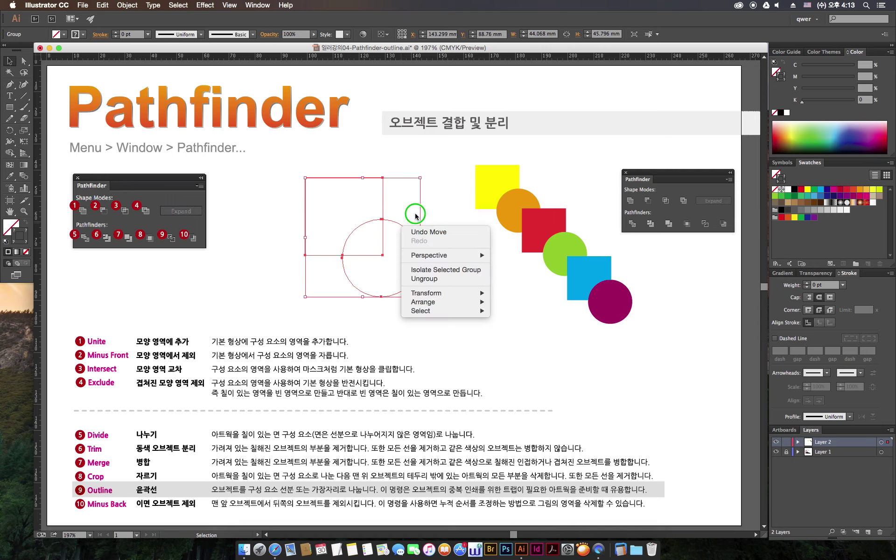
left_click(436, 279)
left_click(457, 201)
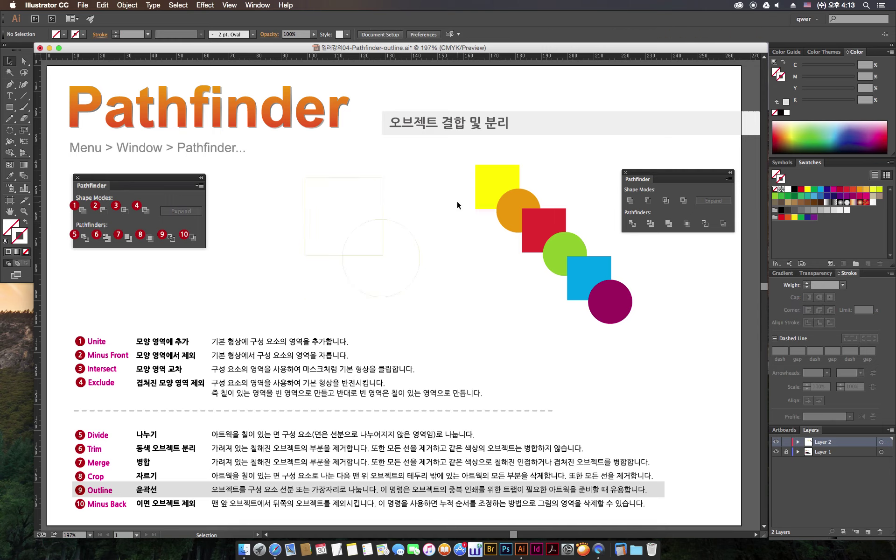
key("ctrl+equal")
key("ctrl+equal")
key("ctrl+equal")
key("ctrl+equal")
key("ctrl+equal")
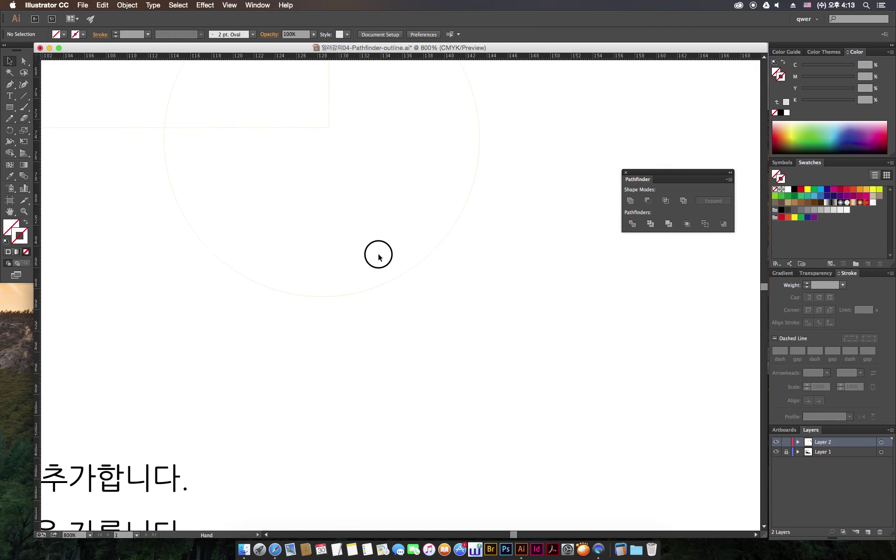
left_click_drag(378, 254, 489, 404)
mouse_move(499, 173)
left_mouse_down()
mouse_move(522, 189)
mouse_move(504, 224)
left_mouse_up()
left_click(542, 161)
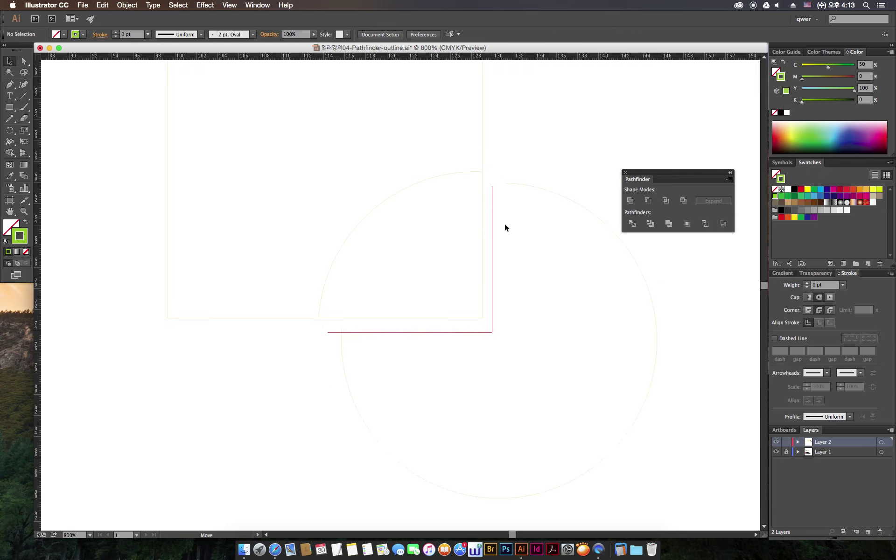
left_click(459, 179)
left_click(527, 161)
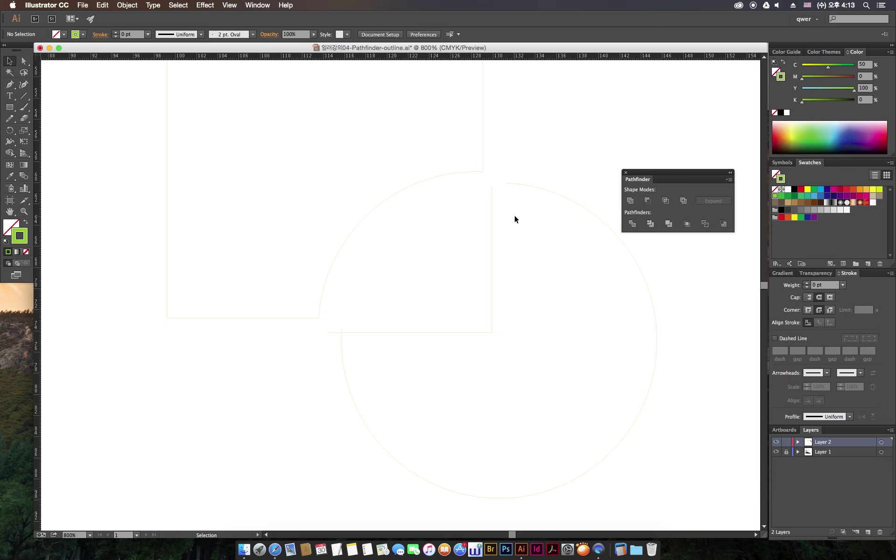
key("a")
key("ctrl+minus")
key("ctrl+minus")
key("ctrl+minus")
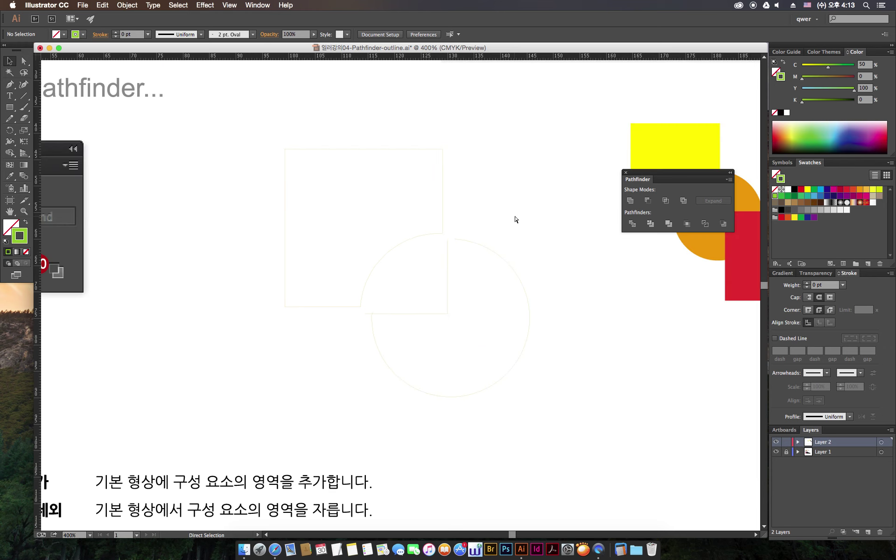
key("ctrl+a")
key("v")
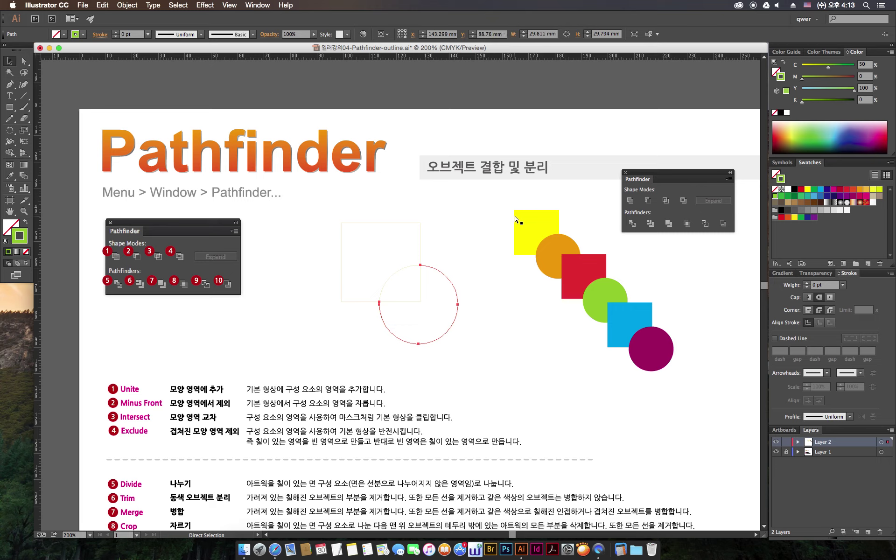
left_click(351, 306)
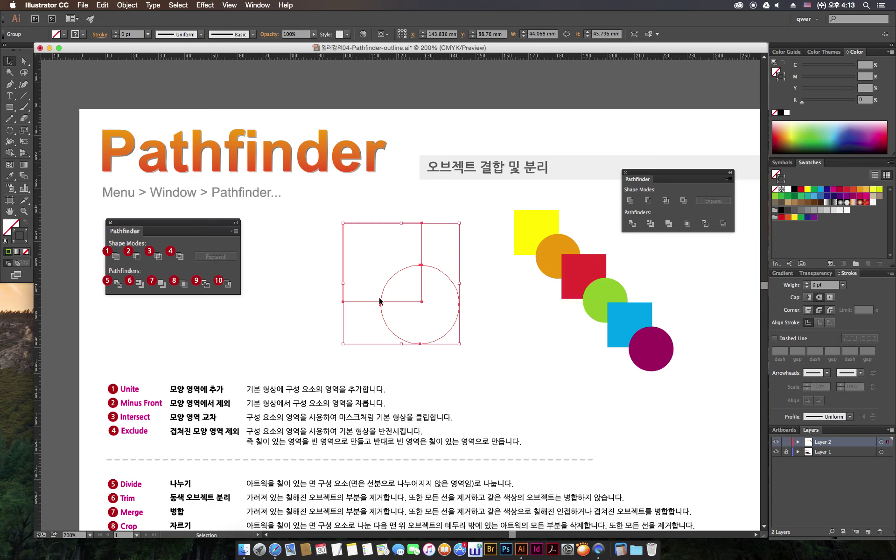
key("ctrl+z")
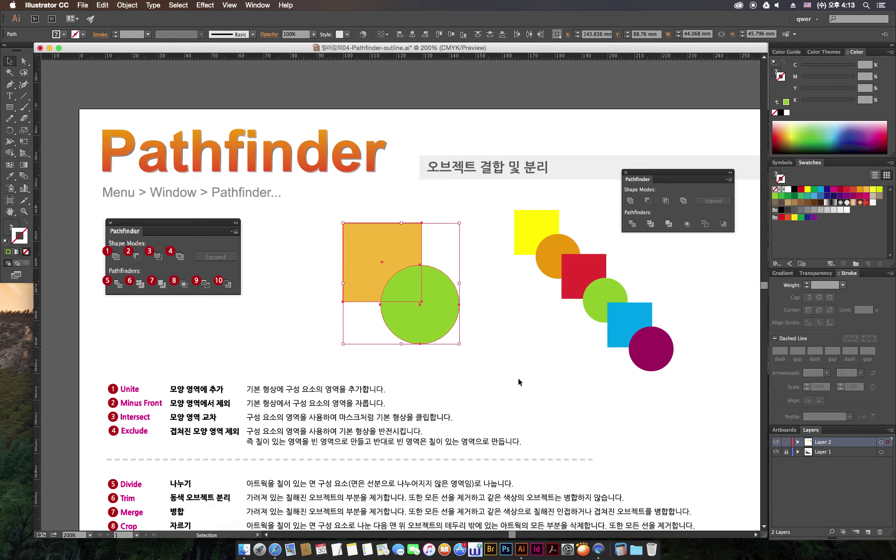
key("ctrl+0")
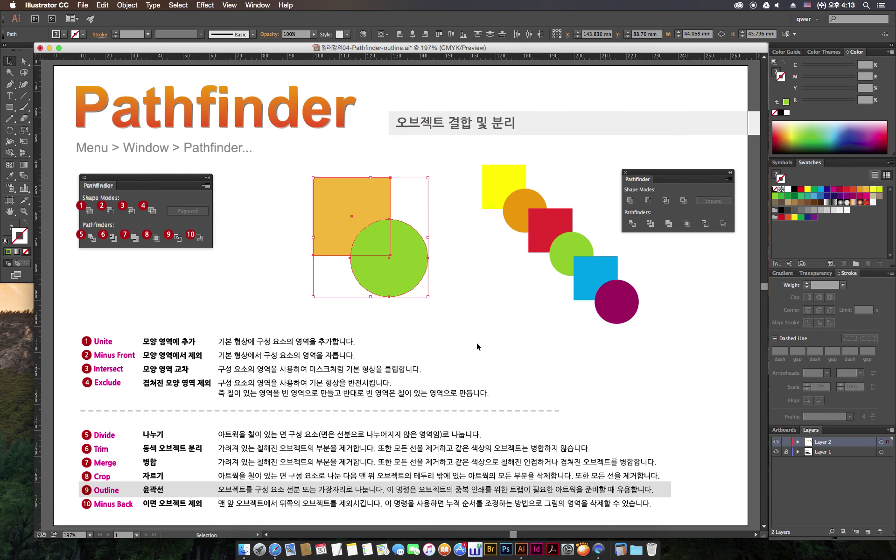
left_click(470, 295)
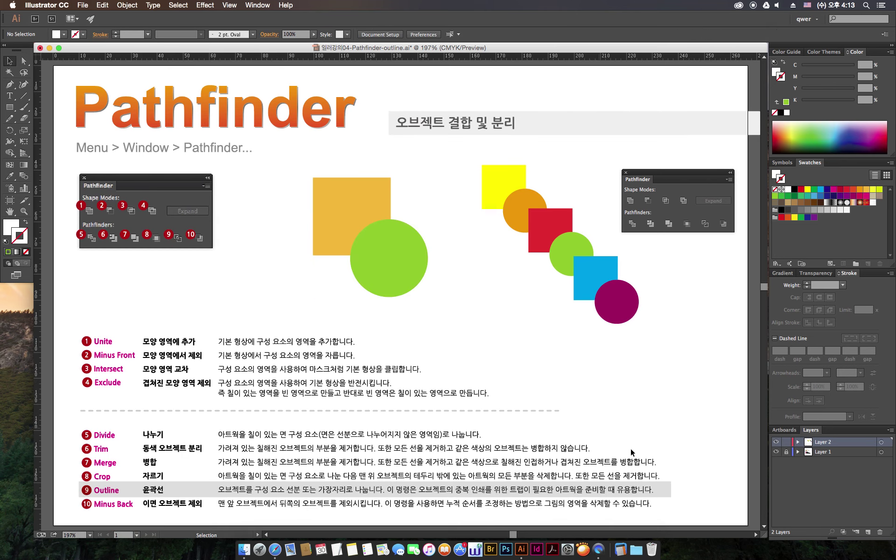
- Try Minus Back on the orange square and green circle, then undo it
left_click(667, 507)
left_click(473, 319)
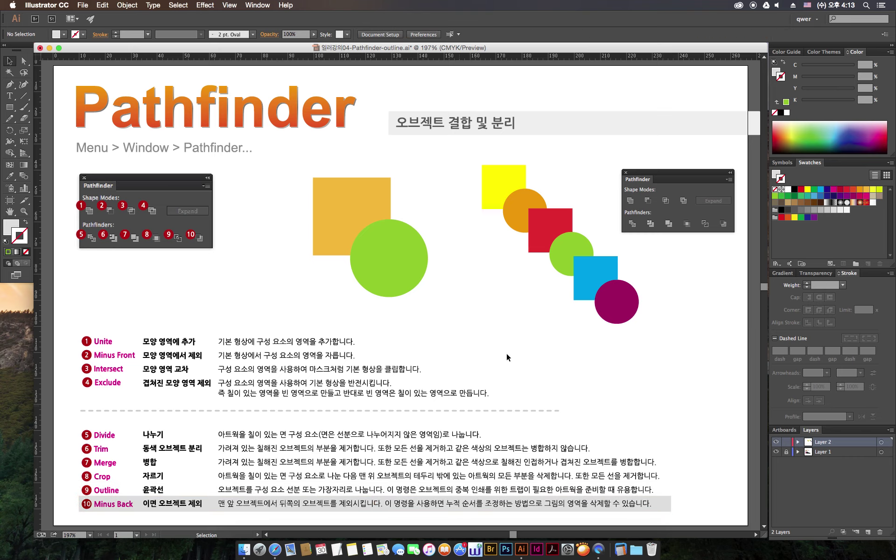
left_click_drag(426, 179, 282, 309)
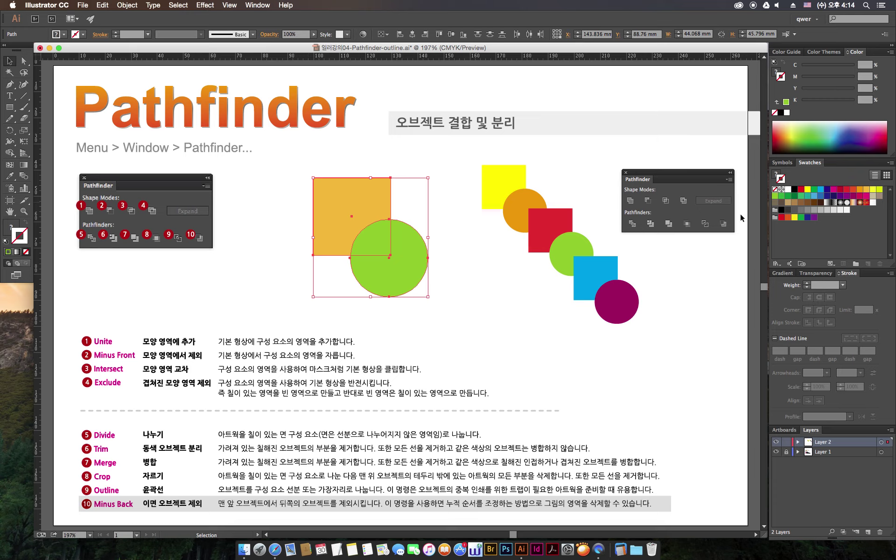
left_click(724, 223)
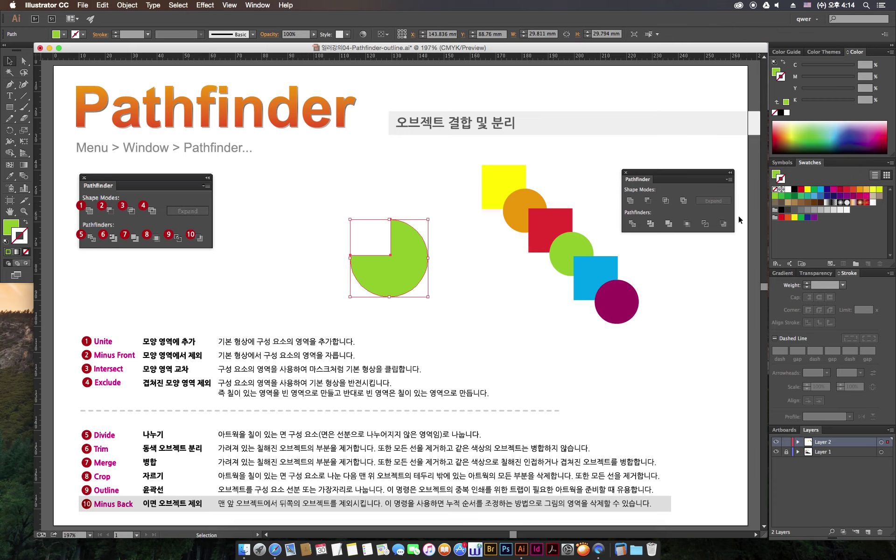
key("cmd+z")
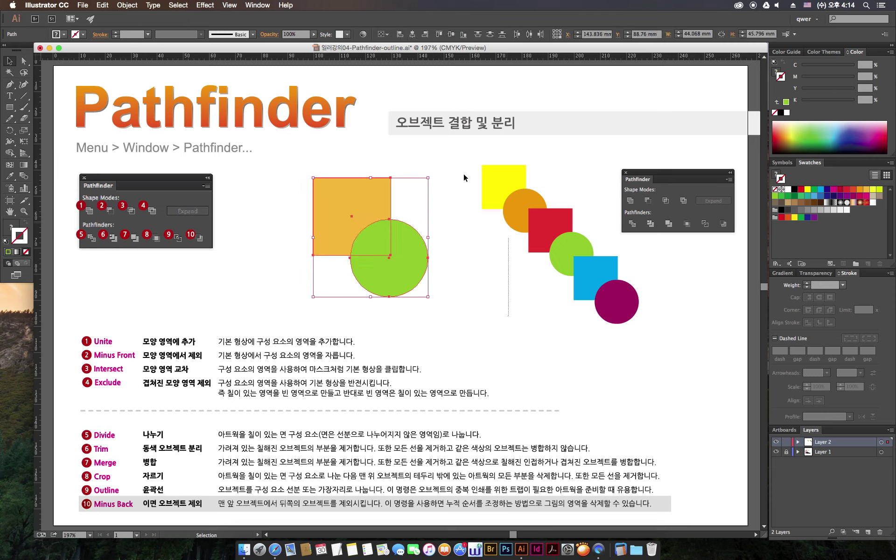
- Select the six diagonal shapes, apply Minus Back, and undo it
left_click_drag(459, 160, 526, 203)
left_click_drag(586, 258, 657, 357)
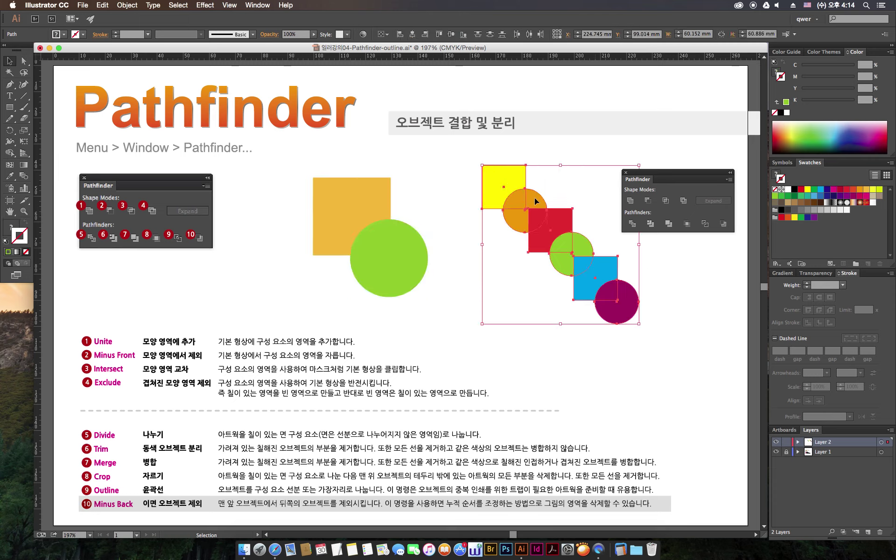
left_click(723, 224)
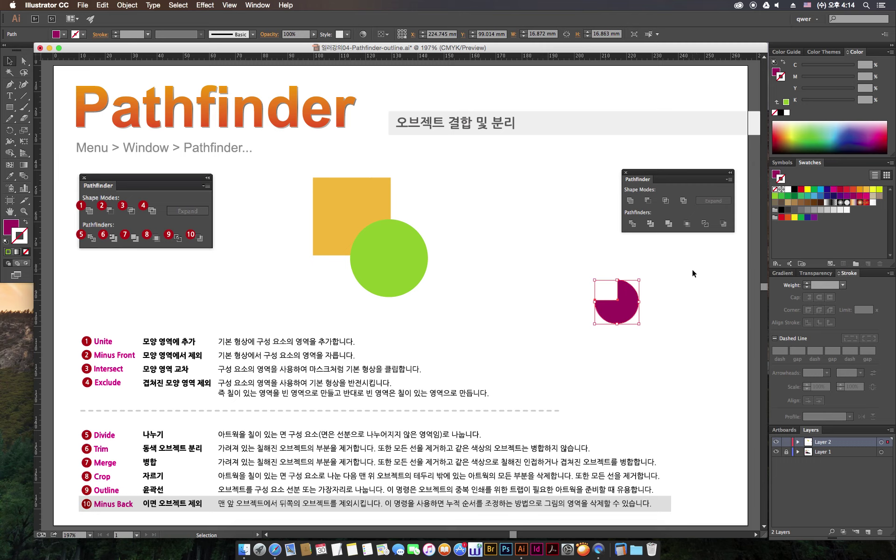
key("cmd+z")
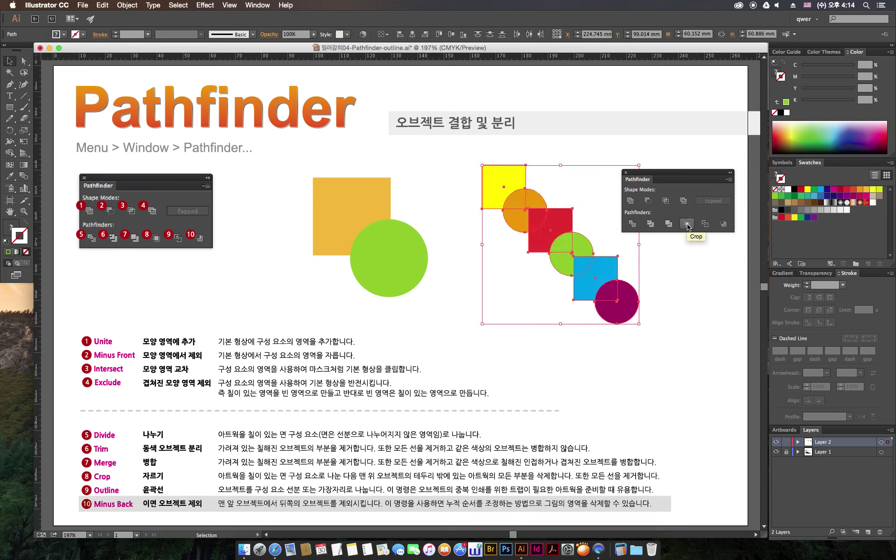
key("super+z")
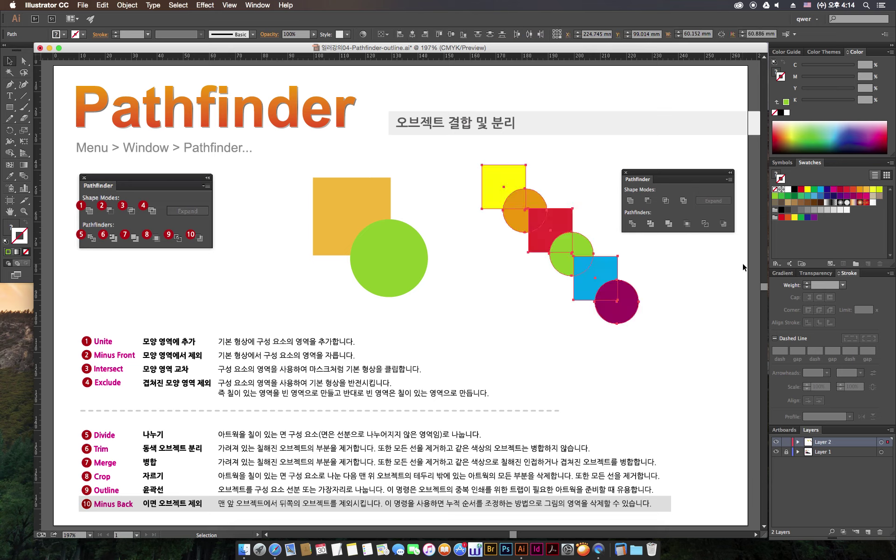
- Reapply Minus Back, then Minus Front, to the diagonal shapes, undoing each
left_click(723, 224)
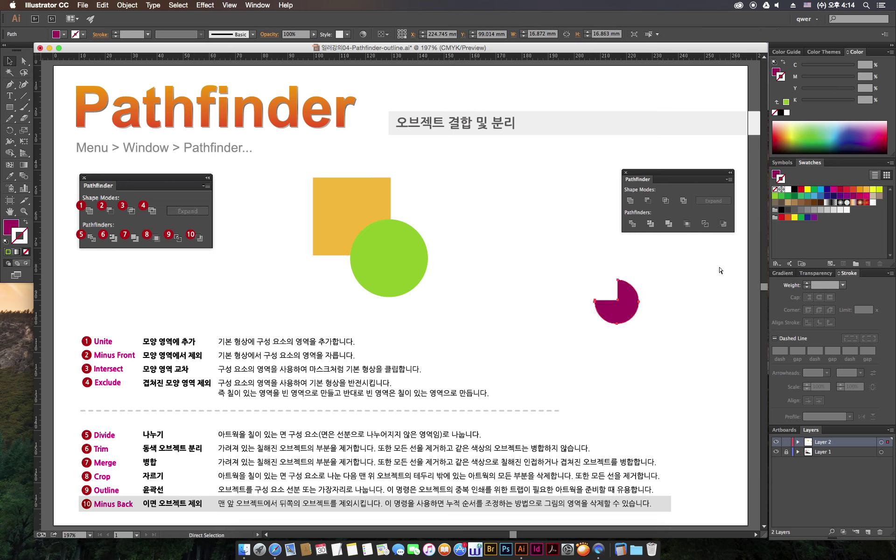
key("super+z")
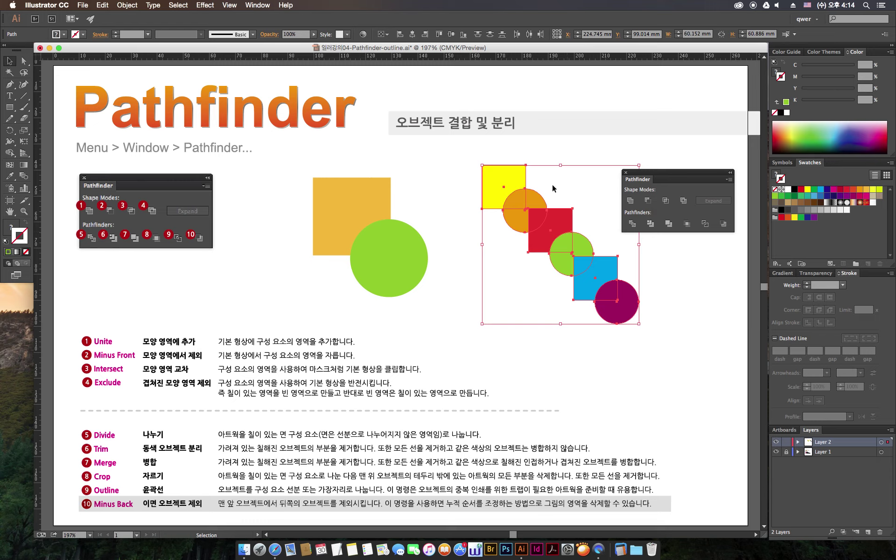
left_click(648, 201)
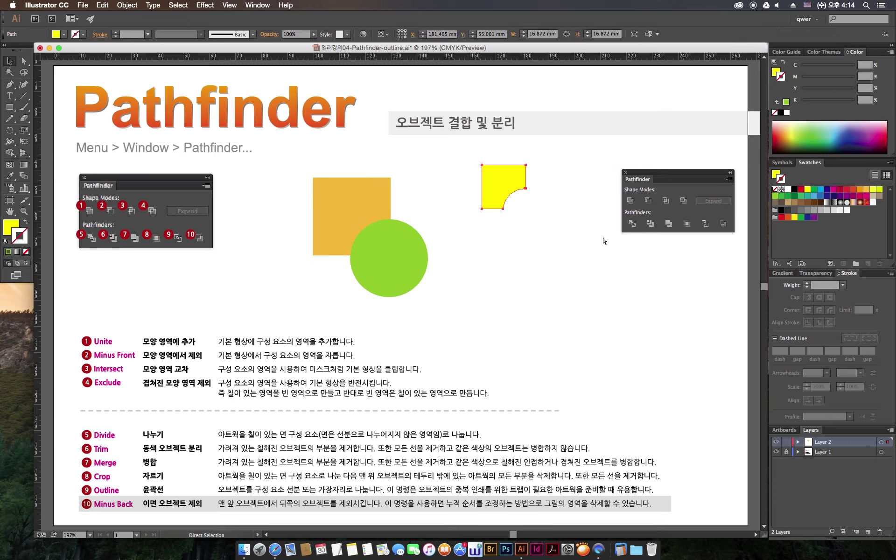
key("super+z")
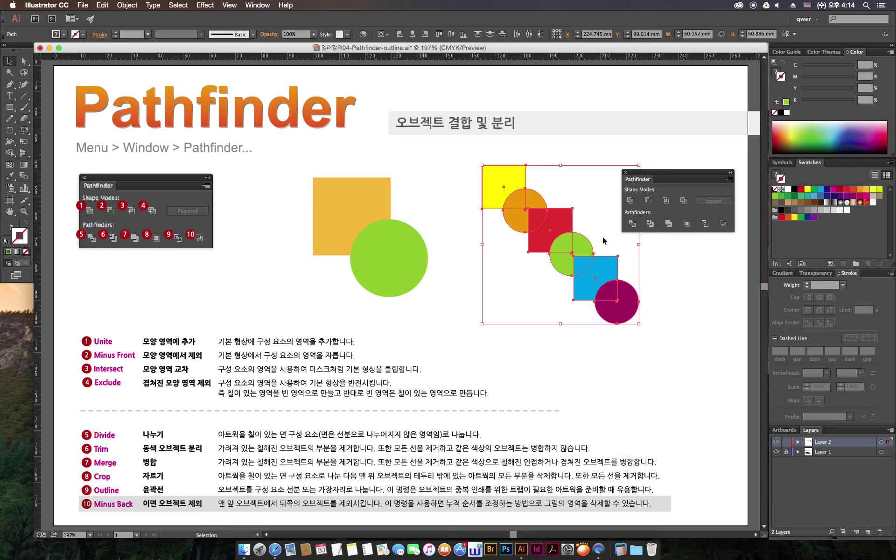